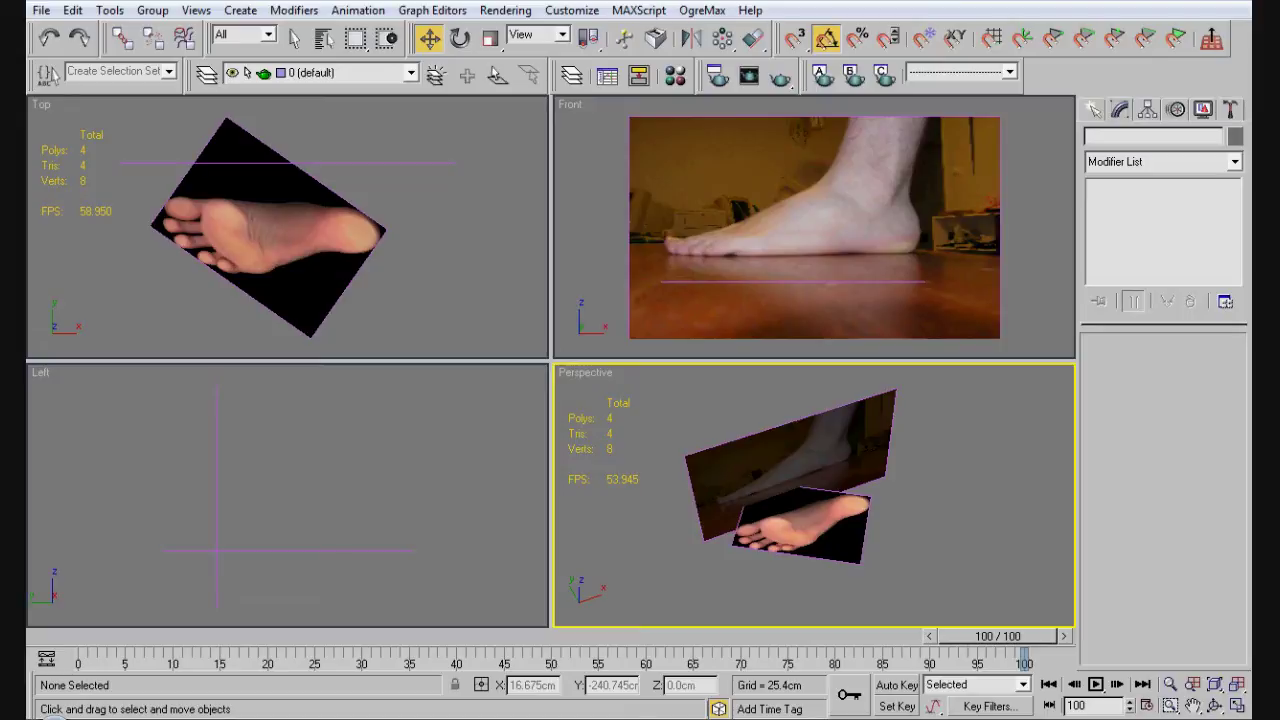
# - Zoom into the Top viewport and pan to centre the sole reference image
pyautogui.moveTo(439, 255); pyautogui.dragTo(29, 155)
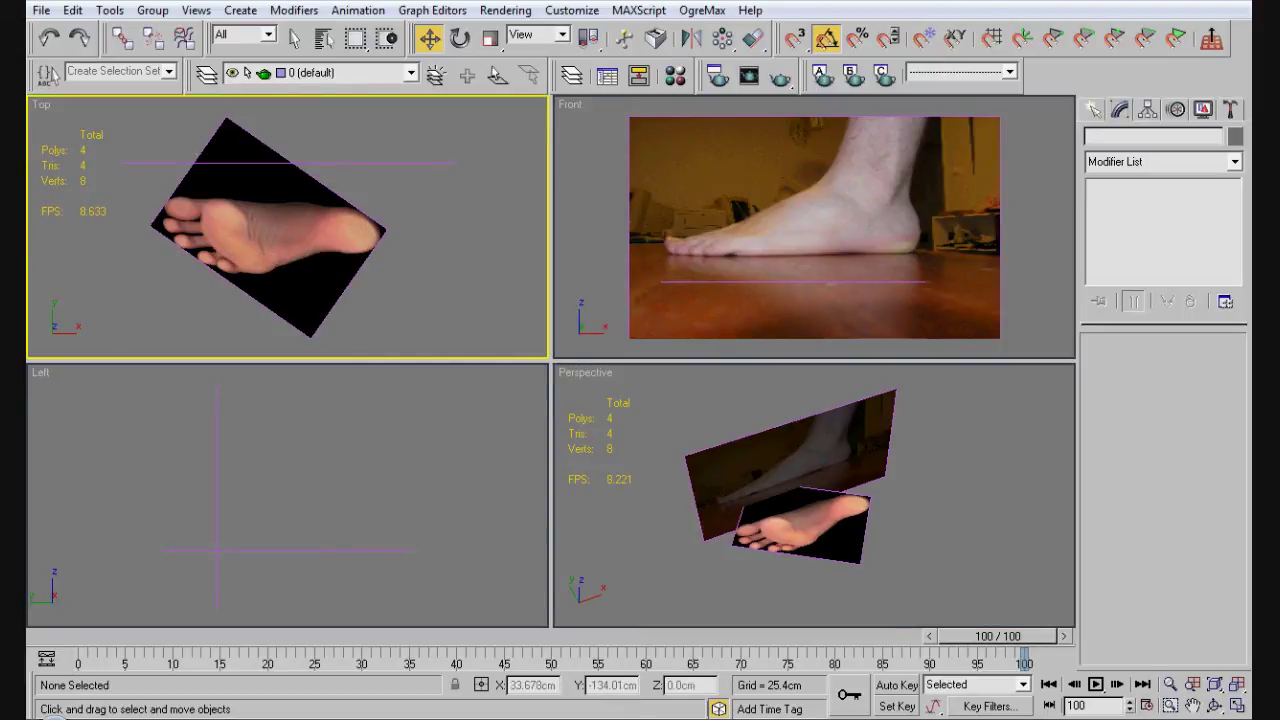
pyautogui.click(1035, 330)
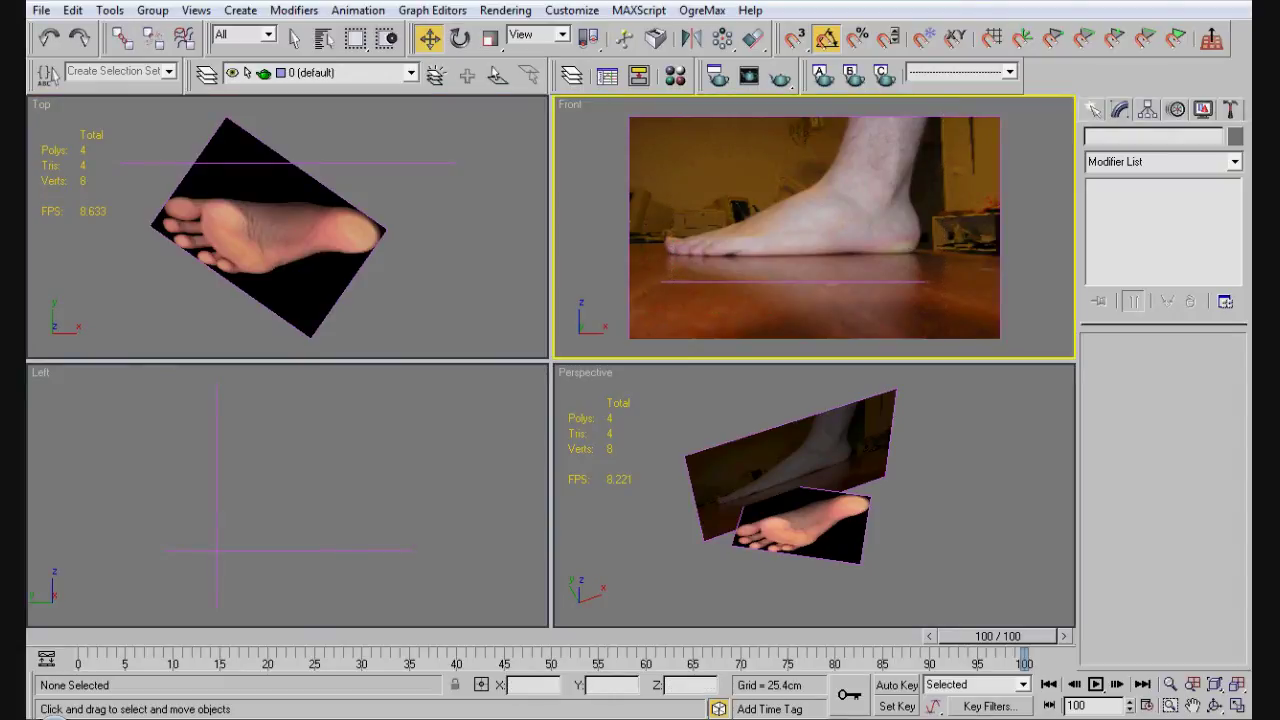
pyautogui.click(450, 300)
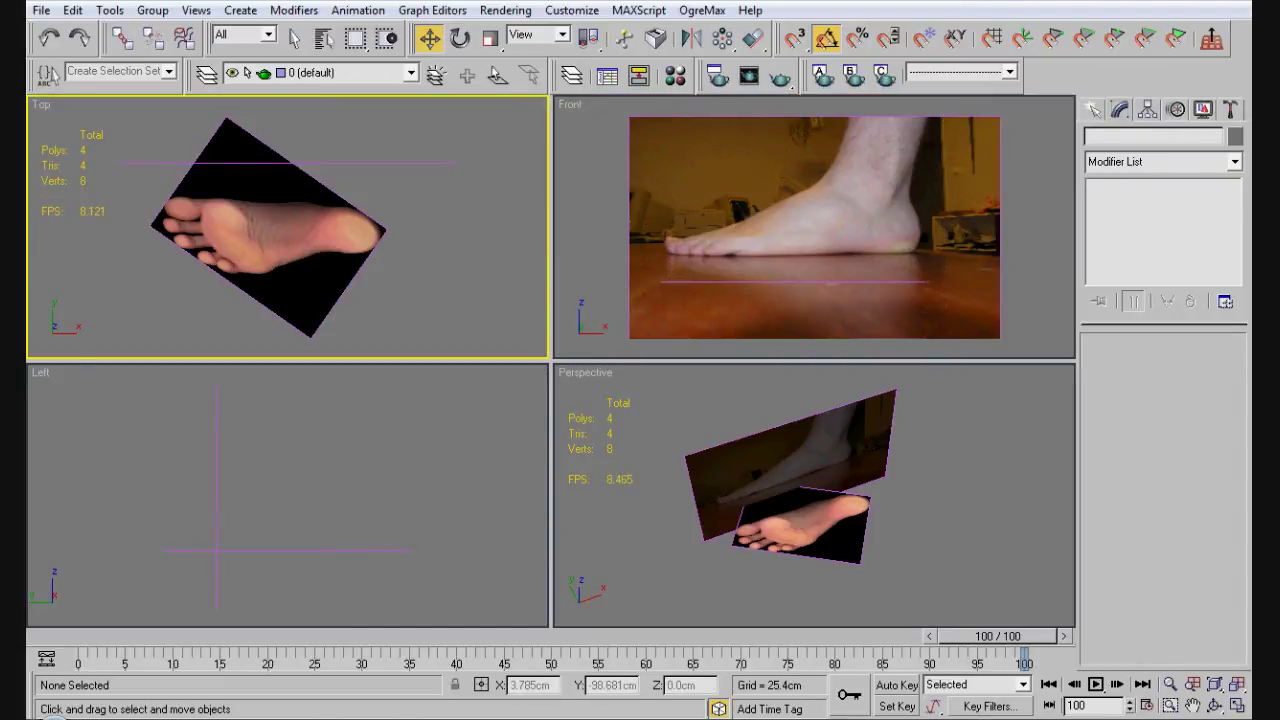
pyautogui.click(1035, 330)
pyautogui.scroll(3, 140, 227)
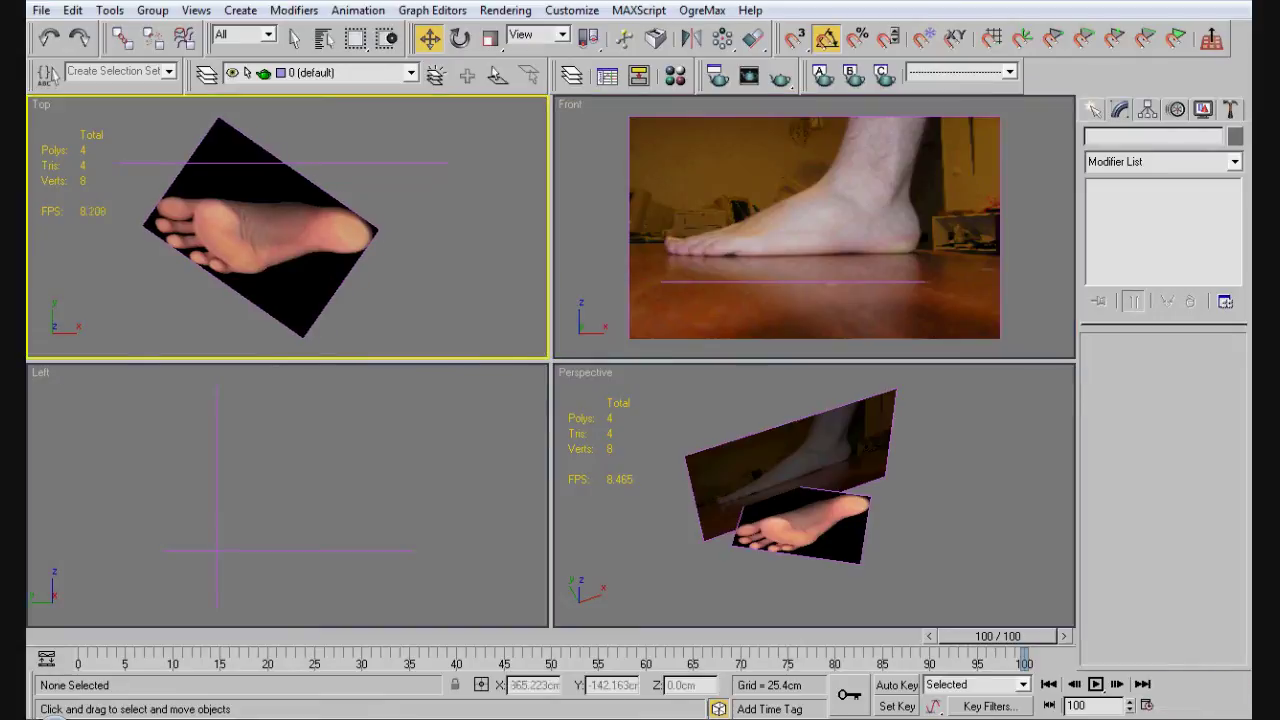
pyautogui.moveTo(140, 227); pyautogui.dragTo(63, 247, button='middle')
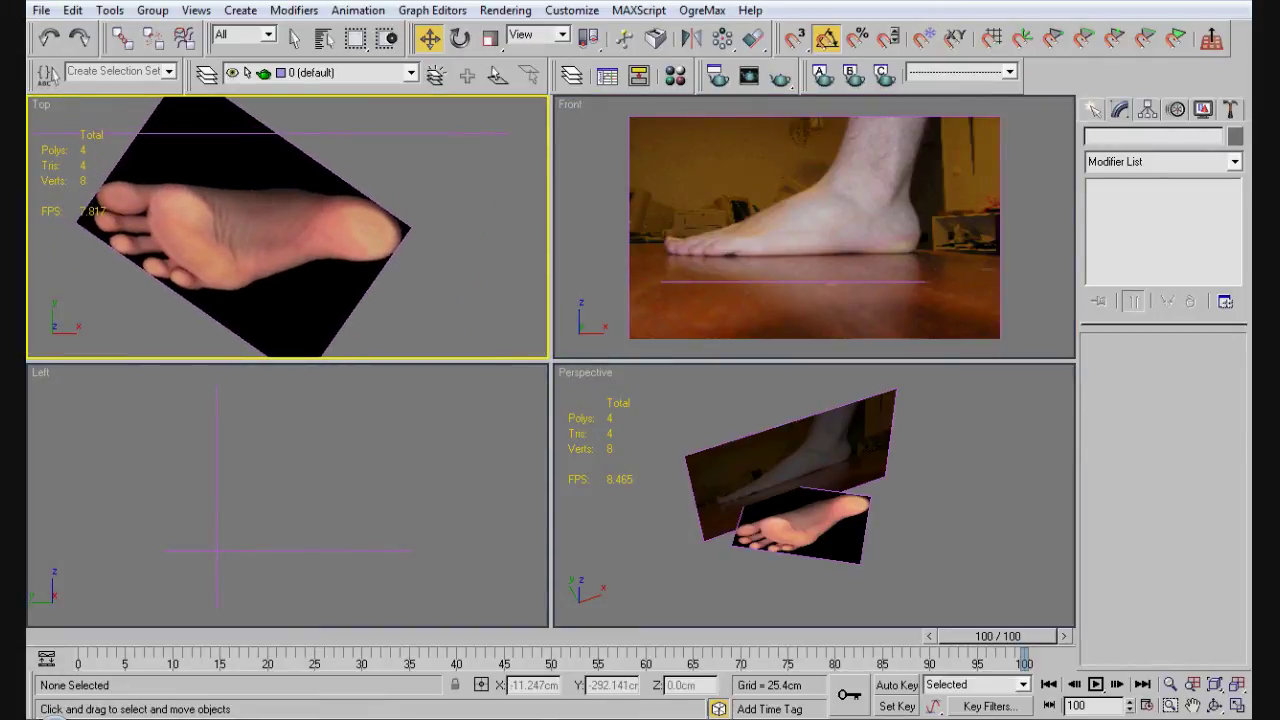
# - Pan and adjust the Top view so the sole photo is framed closely
pyautogui.click(1035, 330)
pyautogui.click(450, 300)
pyautogui.click(1035, 330)
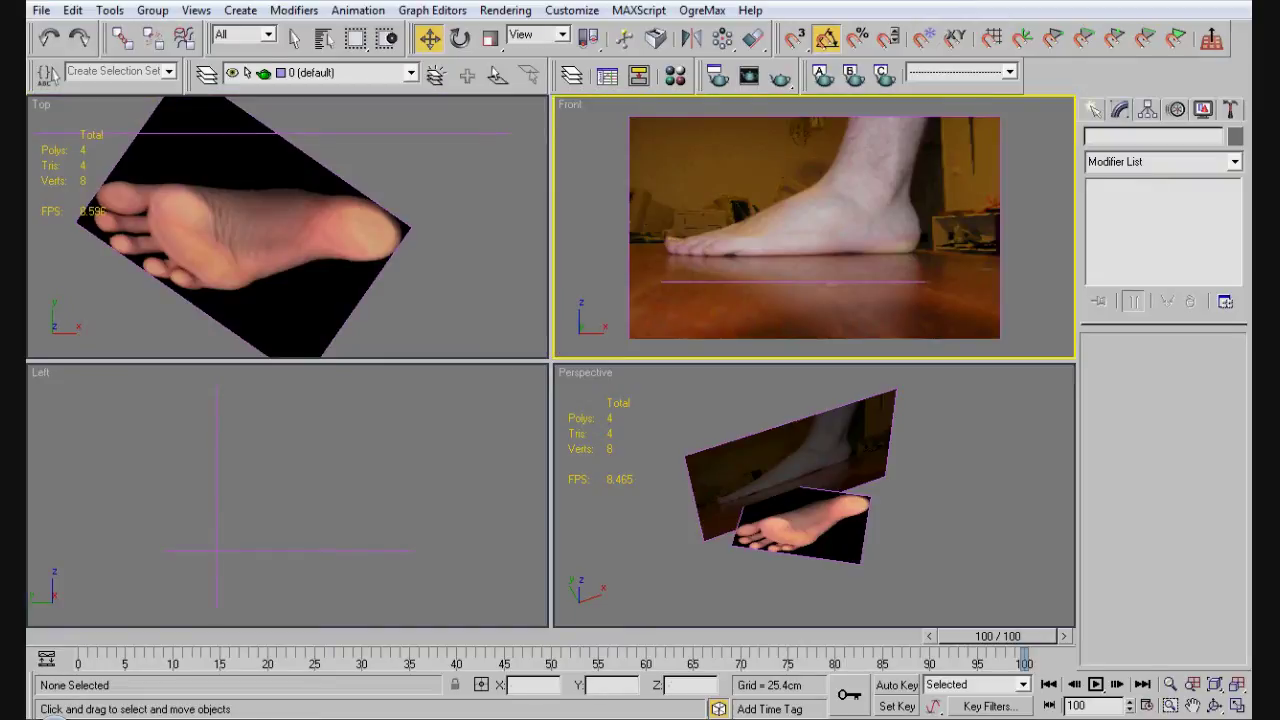
pyautogui.click(450, 300)
pyautogui.click(1035, 330)
pyautogui.click(218, 291)
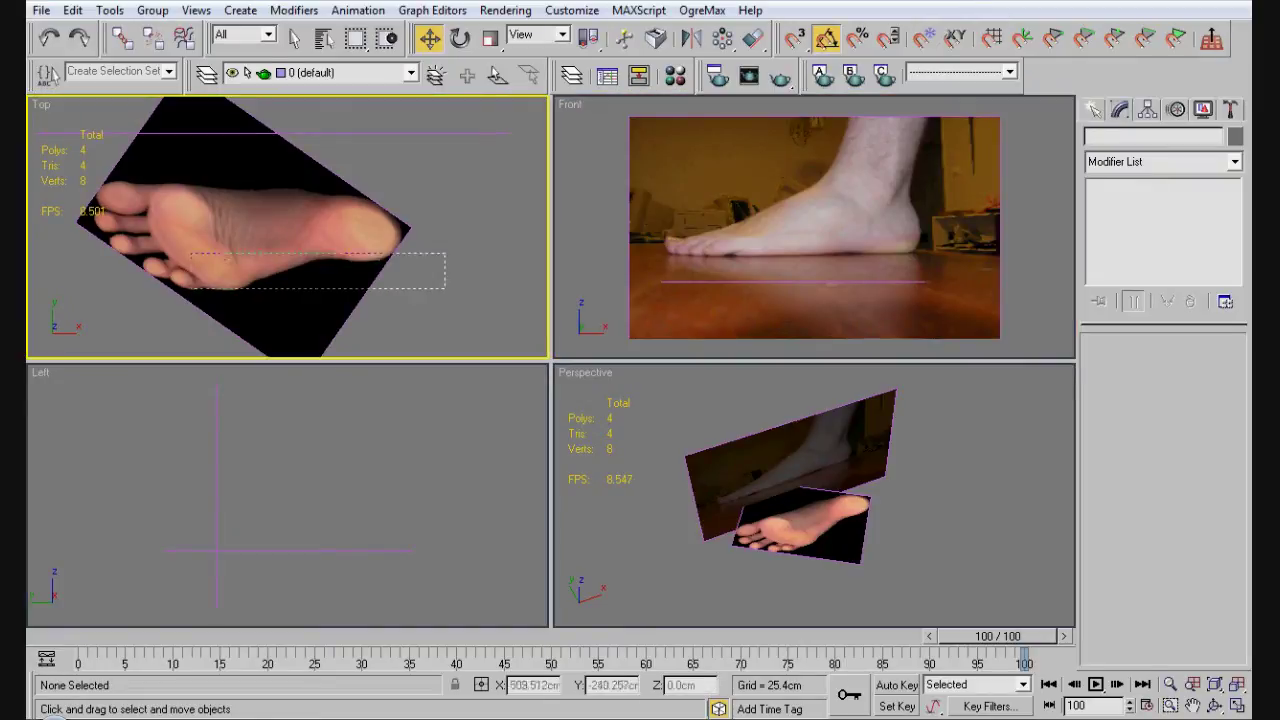
pyautogui.moveTo(190, 288); pyautogui.dragTo(90, 190)
pyautogui.moveTo(375, 270); pyautogui.dragTo(382, 307)
pyautogui.moveTo(468, 335); pyautogui.dragTo(466, 335)
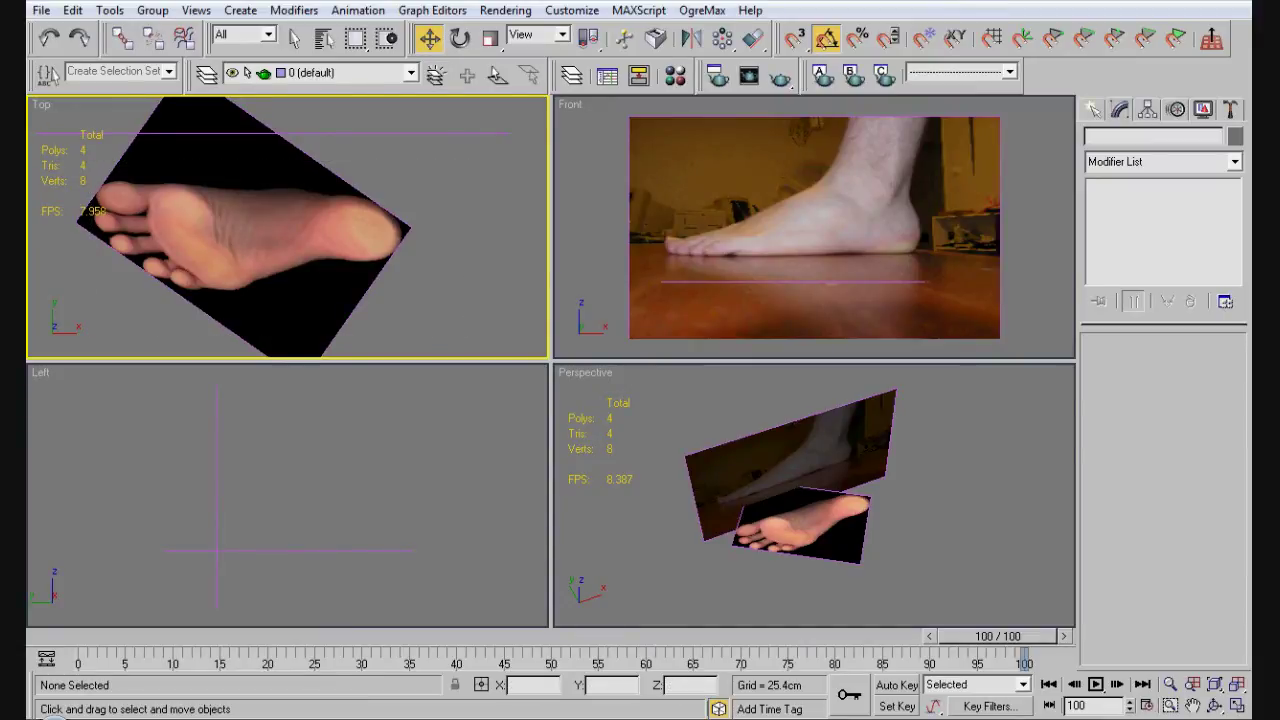
# - Draw a flat box, Box01, over the heel area, about 161 × 307 cm
pyautogui.click(1119, 109)
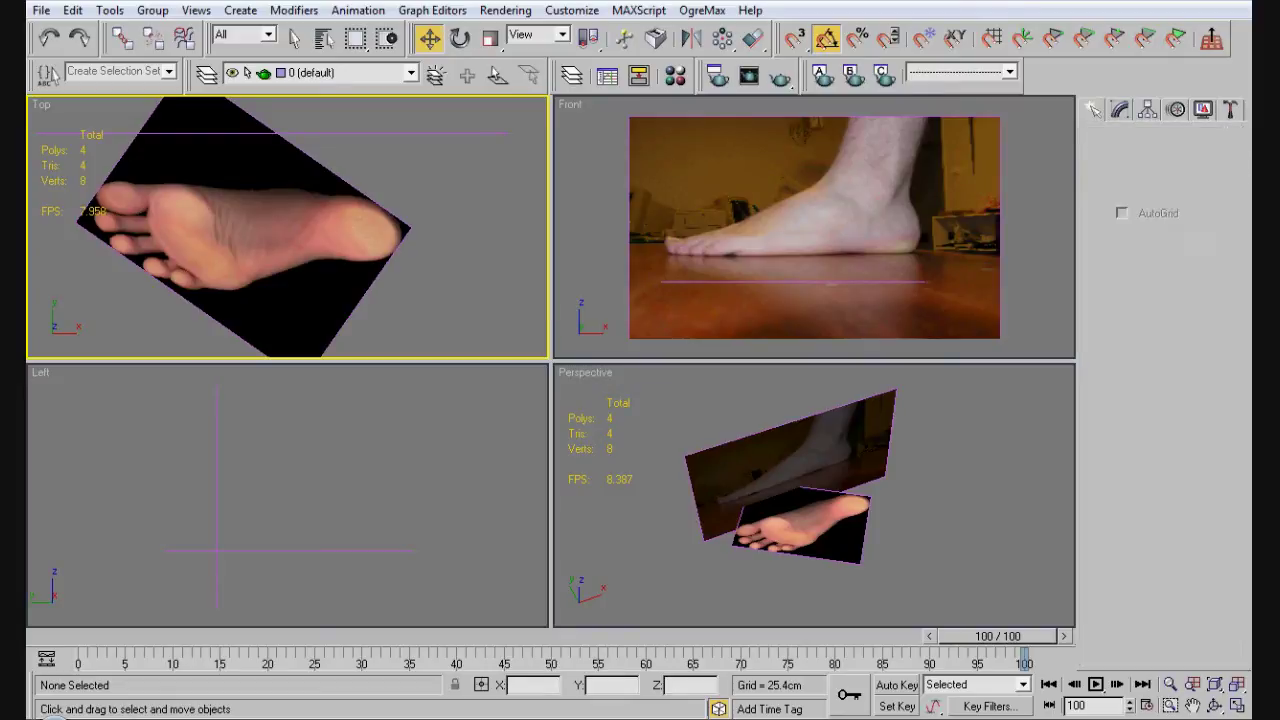
pyautogui.click(1125, 231)
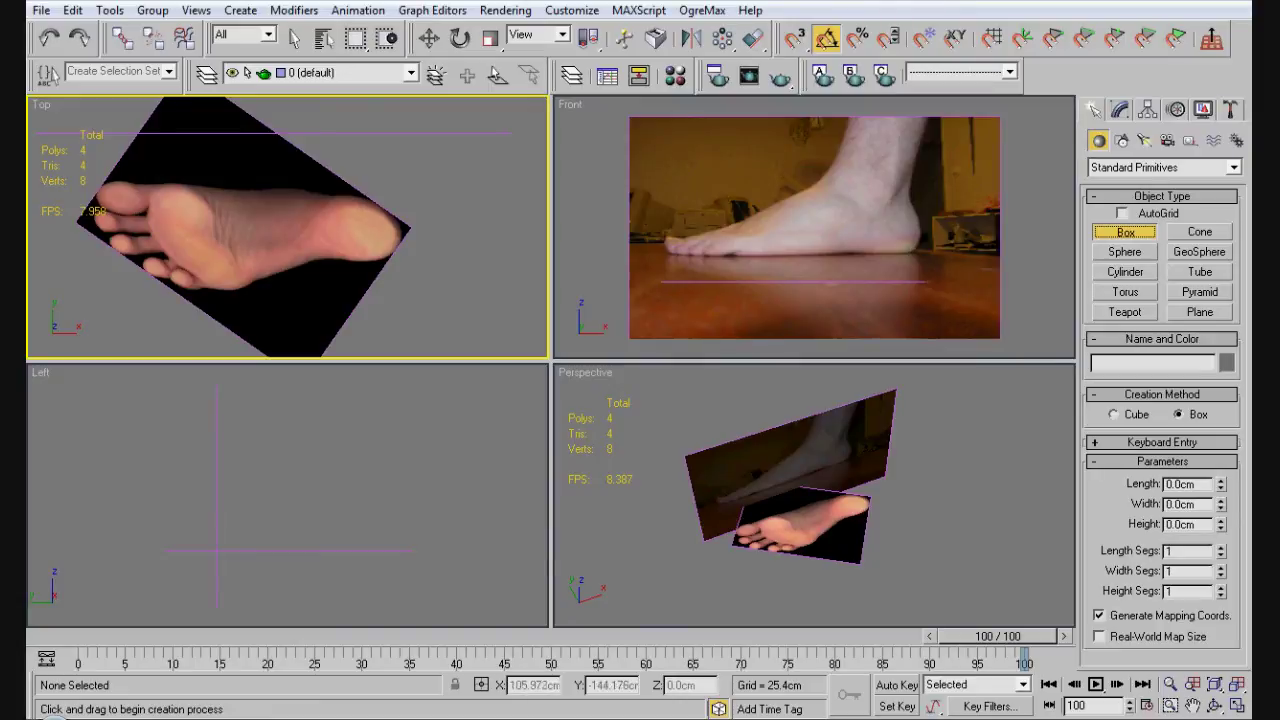
pyautogui.moveTo(240, 192); pyautogui.dragTo(396, 272)
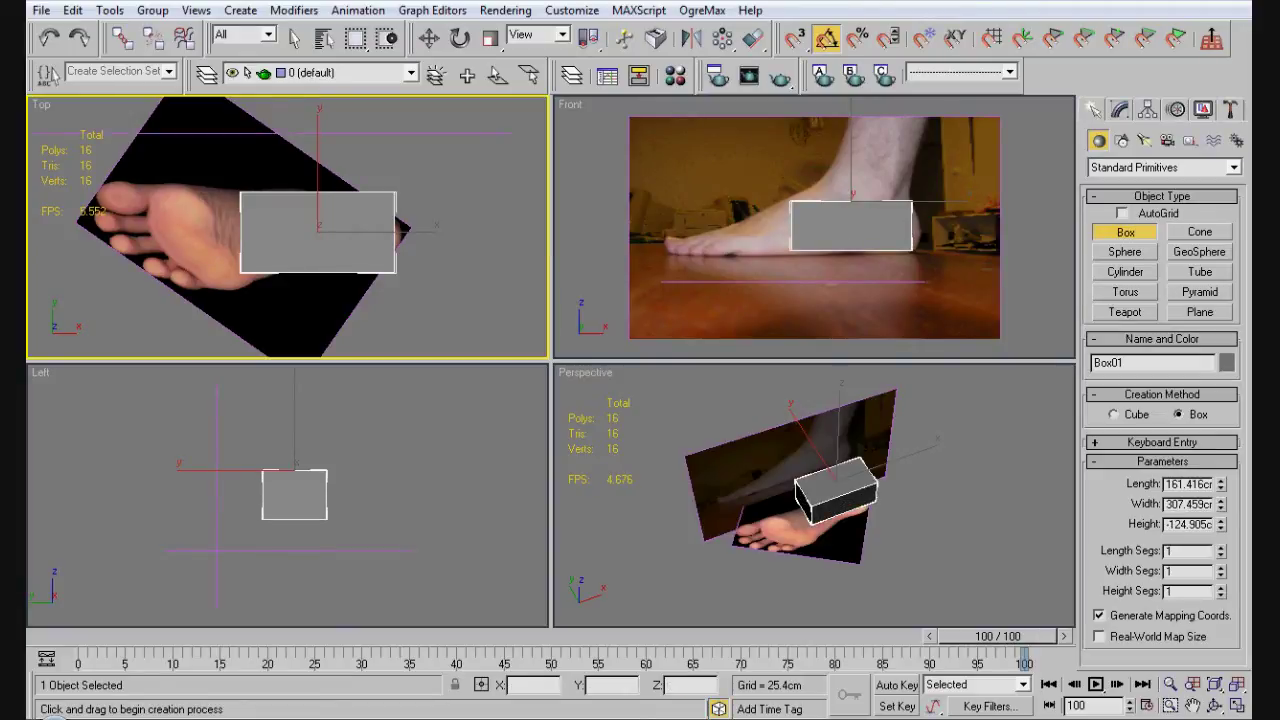
pyautogui.press('w')
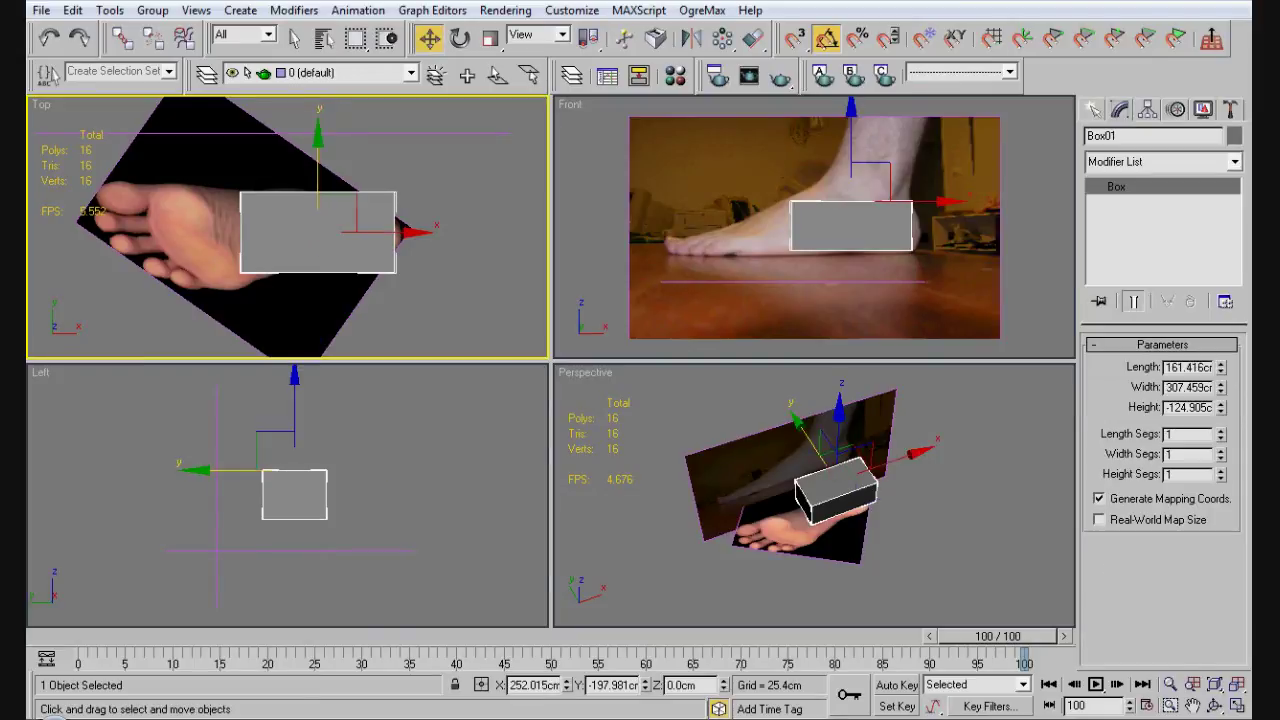
pyautogui.rightClick(845, 205)
# - Convert Box01 to an Editable Poly
pyautogui.rightClick(845, 205)
pyautogui.moveTo(880, 382)
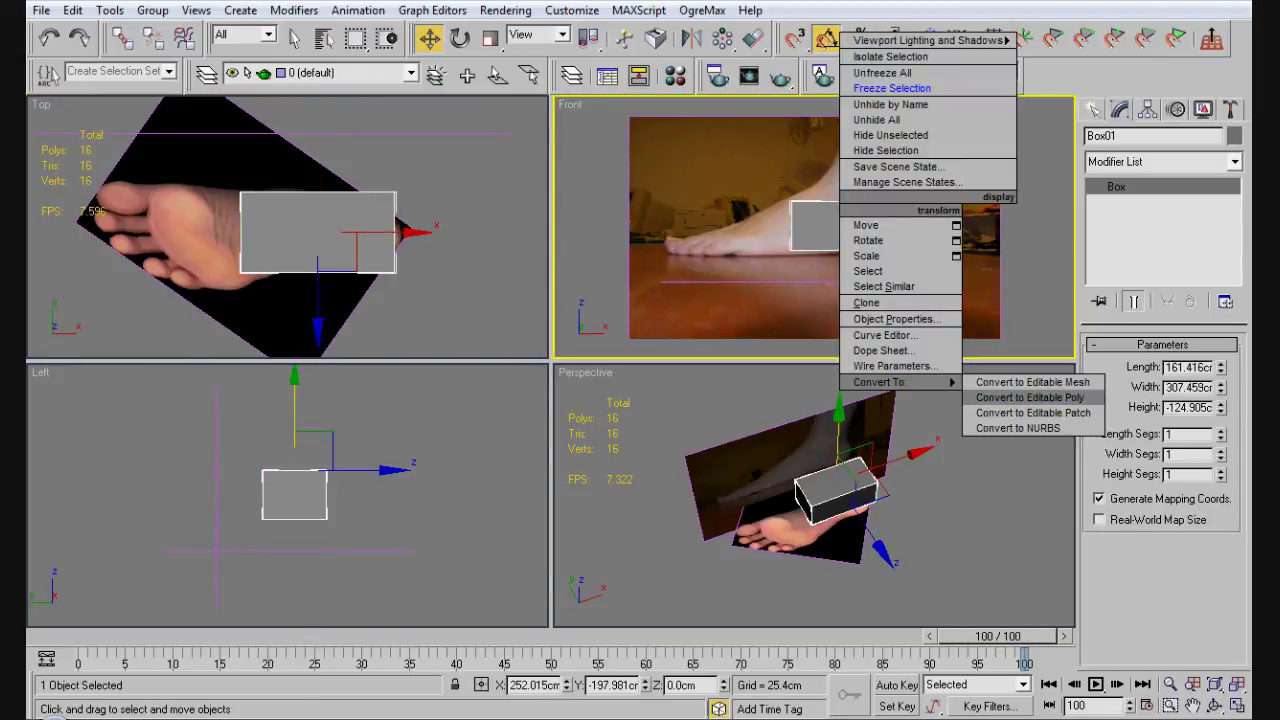
pyautogui.click(1030, 397)
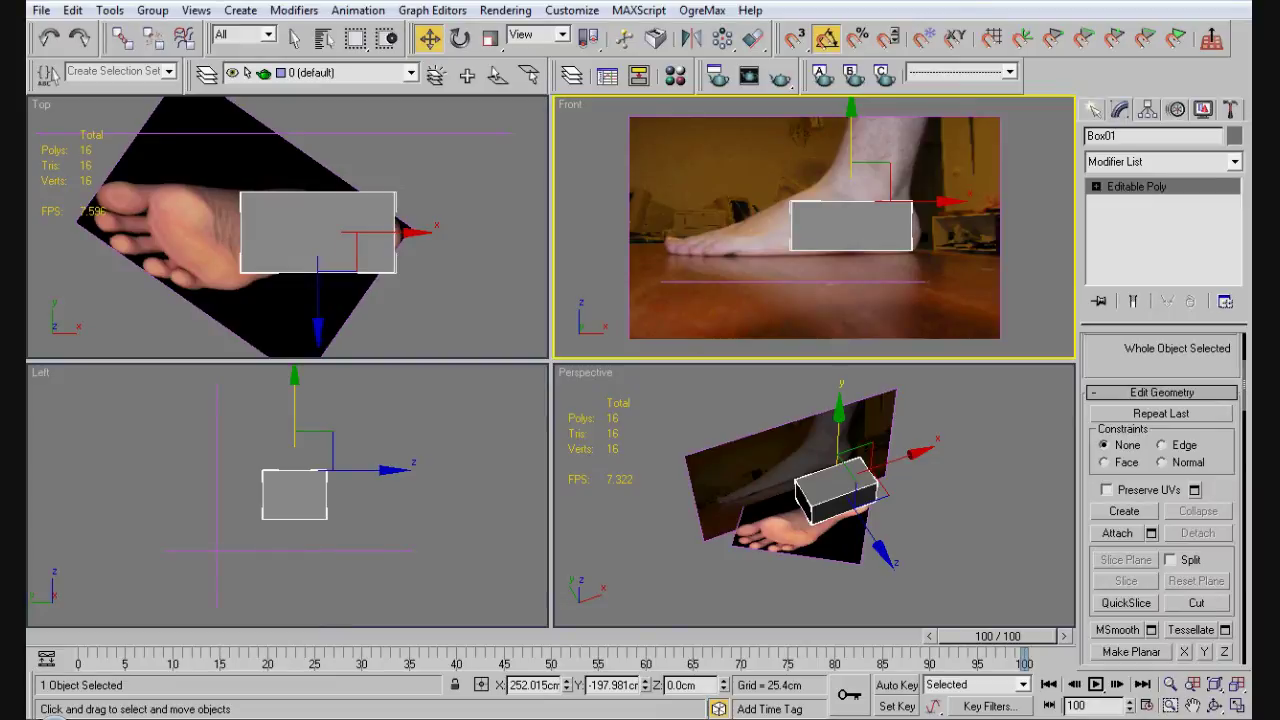
# - Orbit the Perspective view and make Box01 see-through with Alt+X
pyautogui.scroll(3, 1162, 500)
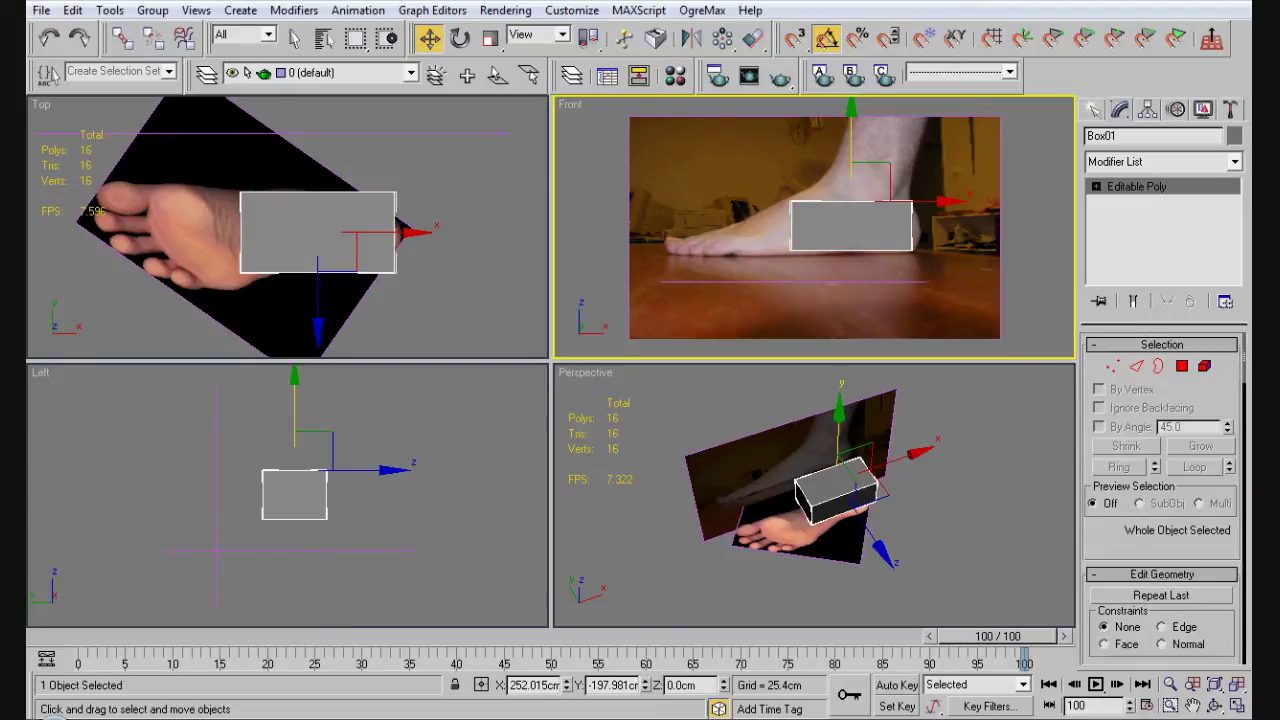
pyautogui.keyDown('alt'); pyautogui.moveTo(815, 495); pyautogui.dragTo(835, 485, button='middle'); pyautogui.keyUp('alt')
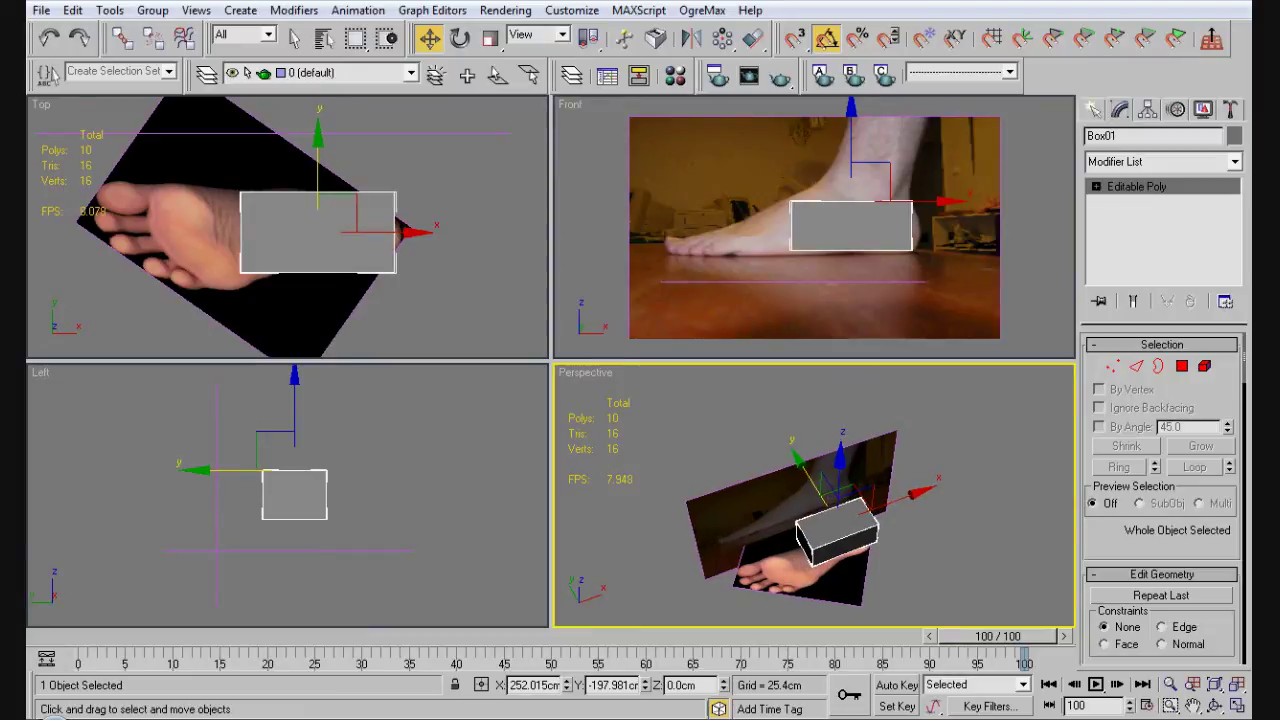
pyautogui.keyDown('alt'); pyautogui.moveTo(815, 495); pyautogui.dragTo(975, 485, button='middle'); pyautogui.keyUp('alt')
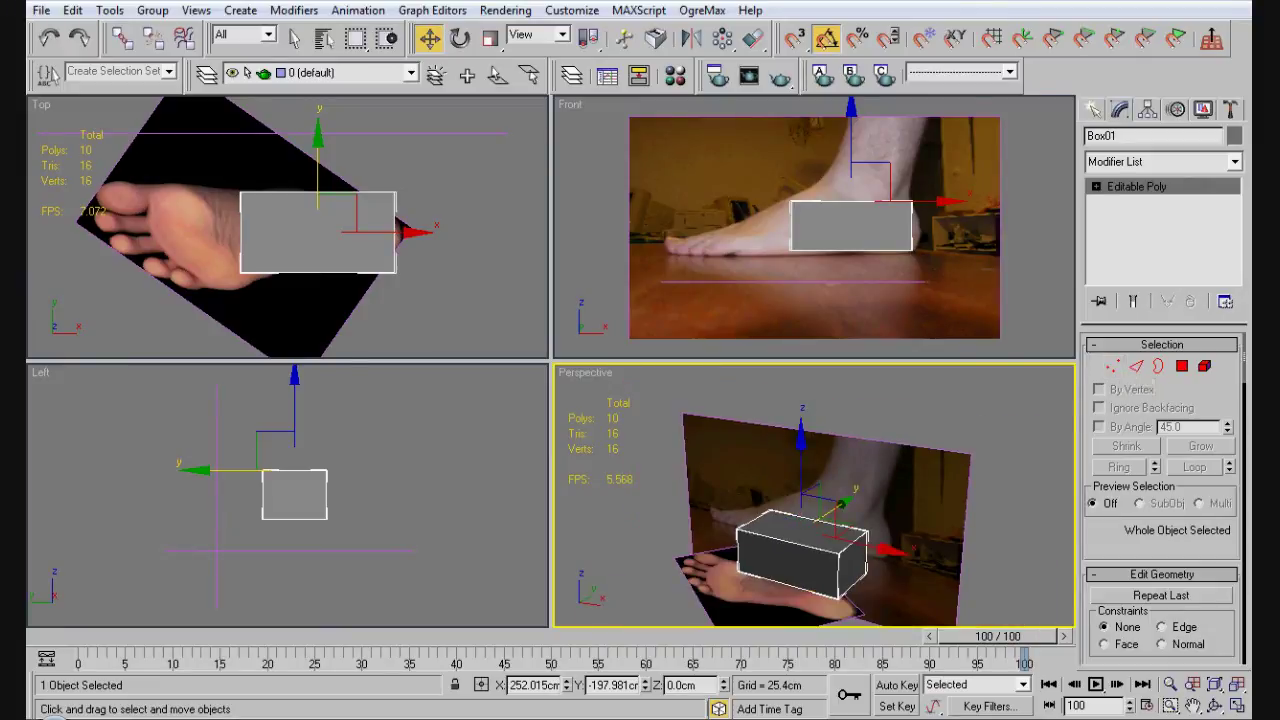
pyautogui.hotkey('alt', 'x')
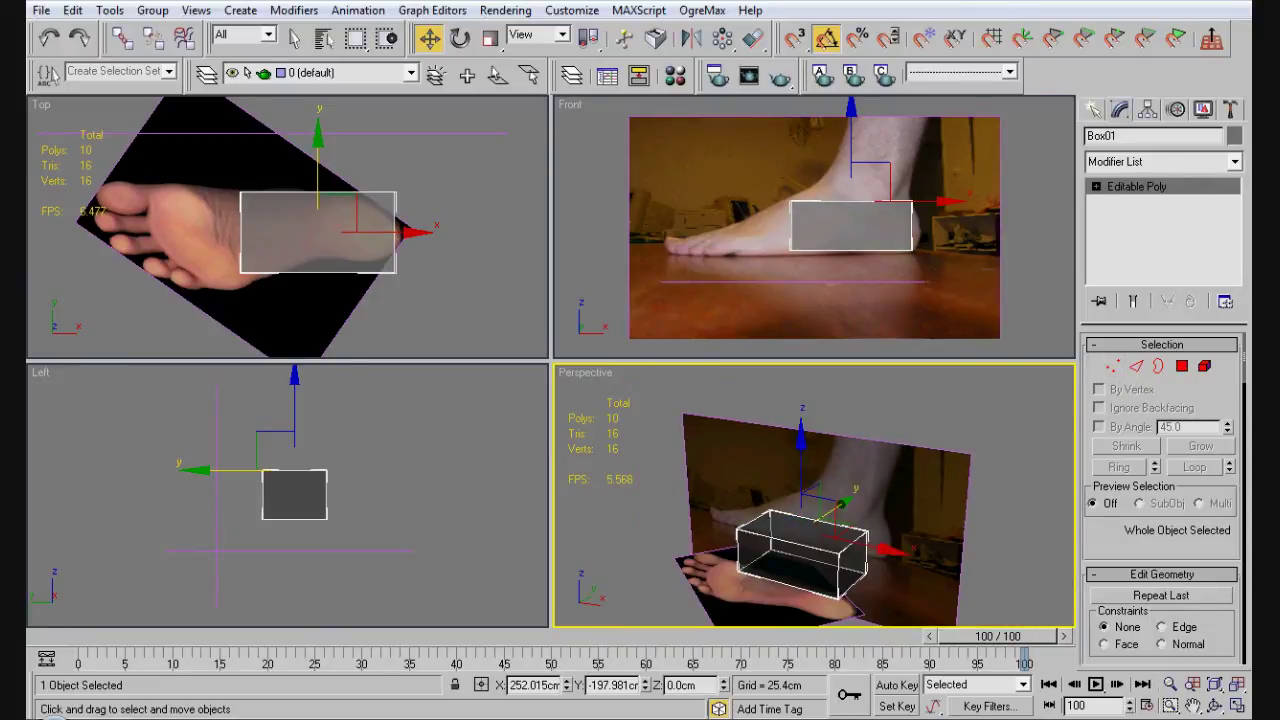
pyautogui.rightClick(255, 237)
# - Connect Box01's four long edges to add an edge loop across its middle
pyautogui.scroll(3, 255, 237)
pyautogui.press('2')
pyautogui.moveTo(300, 150); pyautogui.dragTo(369, 316)
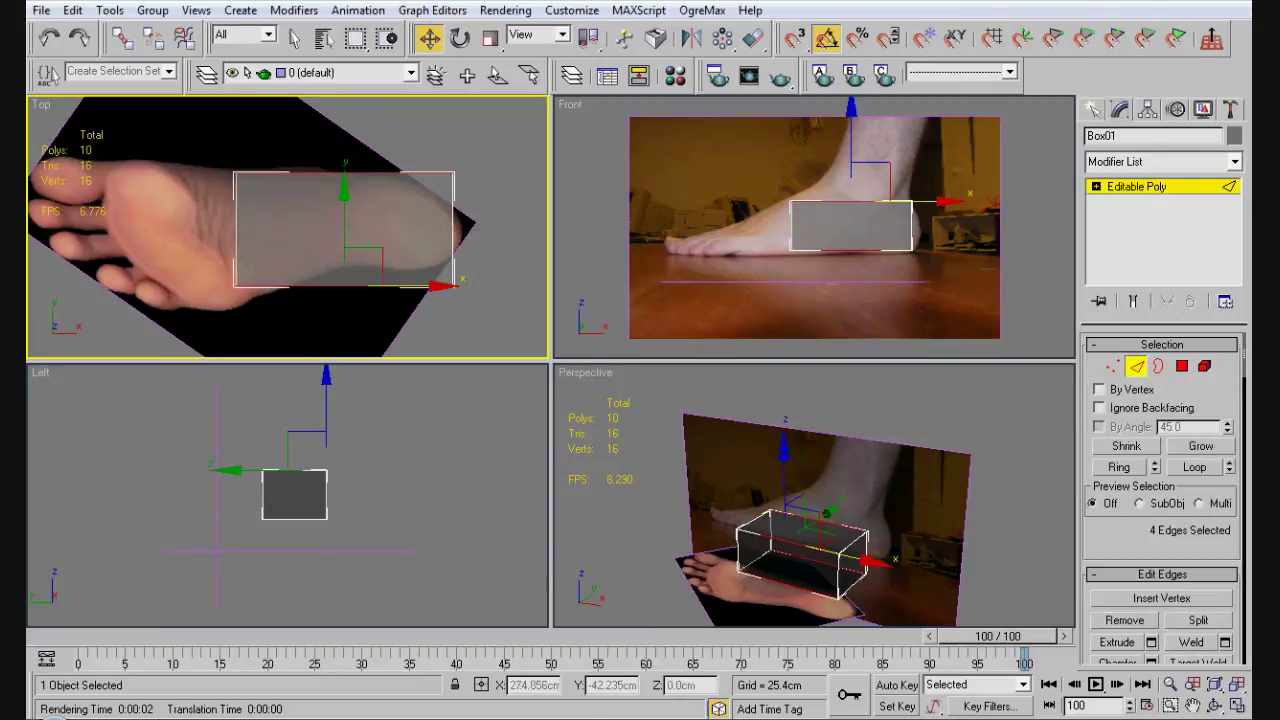
pyautogui.scroll(-2, 1162, 500)
pyautogui.click(1190, 629)
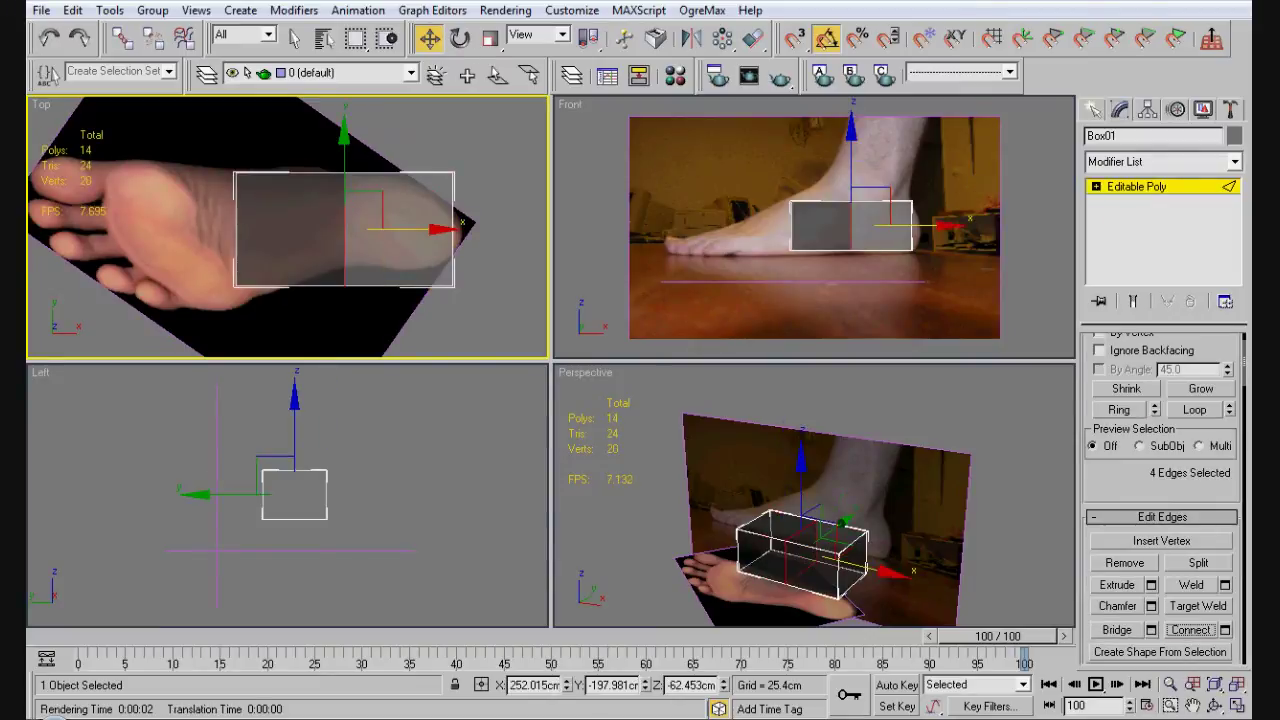
# - Move vertices in the Top view to form the arch and taper the box to the sole
pyautogui.press('1')
pyautogui.click(344, 287)
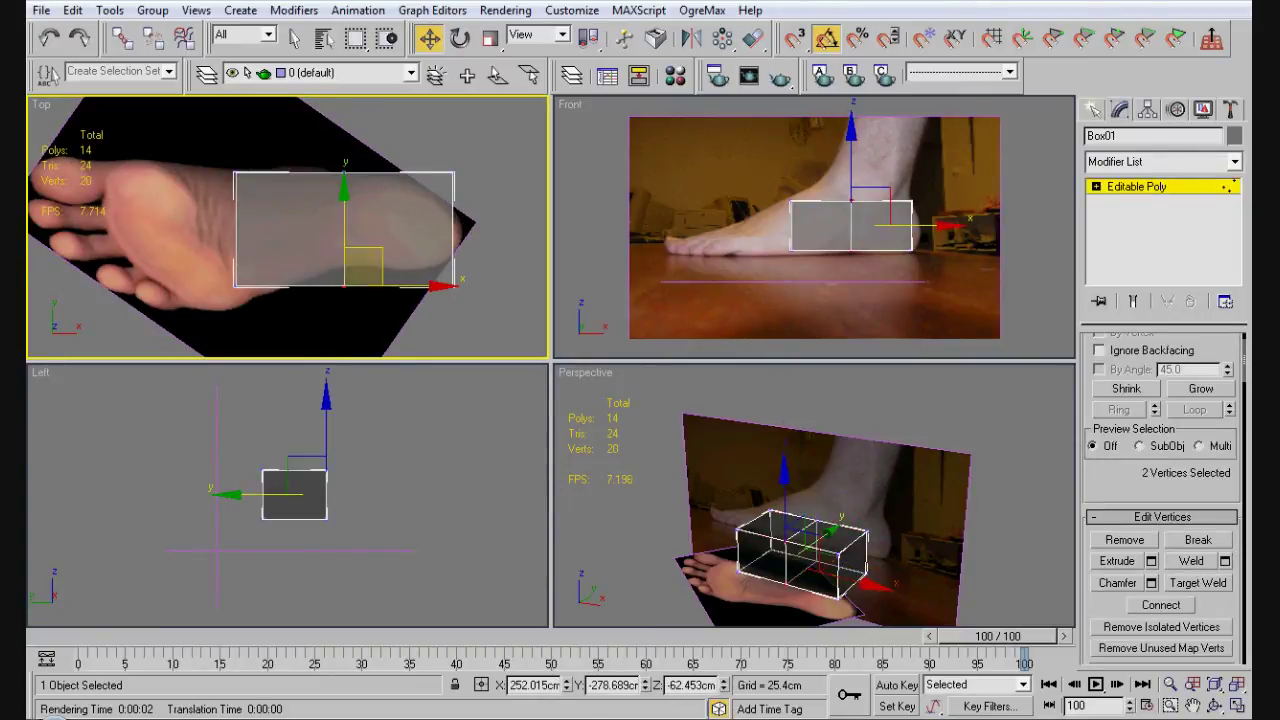
pyautogui.moveTo(344, 280); pyautogui.dragTo(340, 268)
pyautogui.keyDown('ctrl'); pyautogui.click(234, 173); pyautogui.keyUp('ctrl')
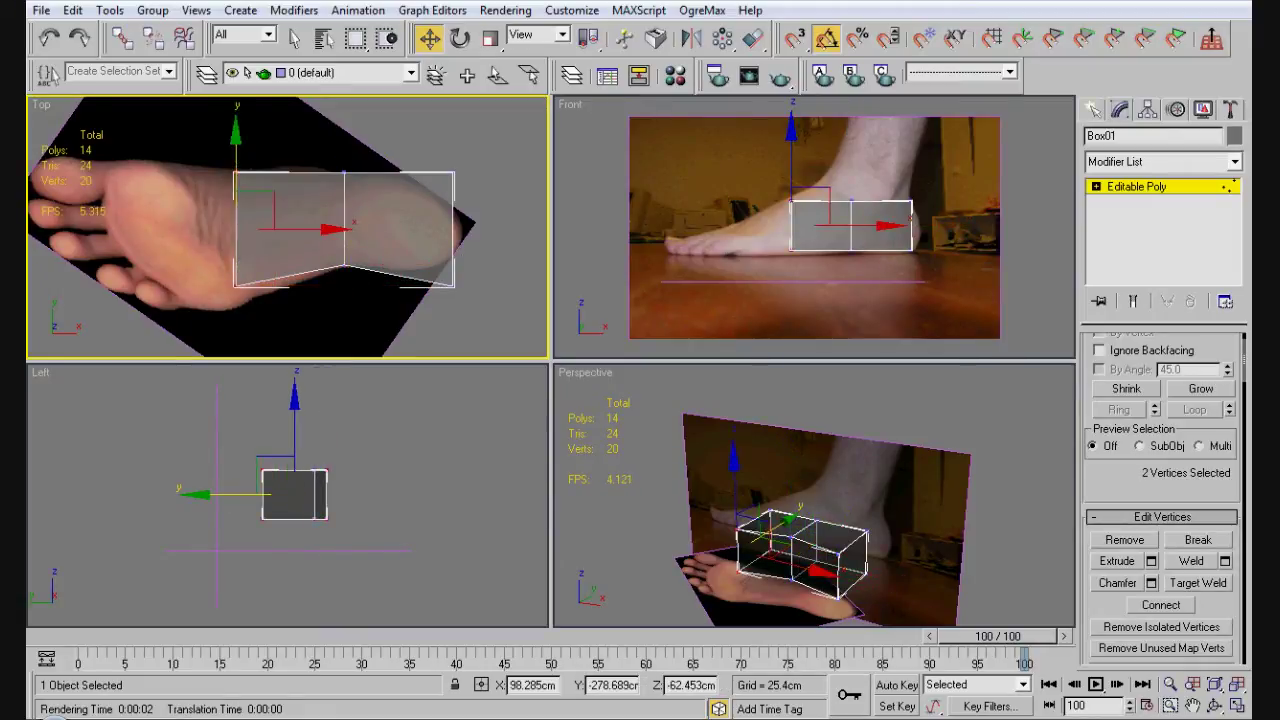
pyautogui.moveTo(290, 229); pyautogui.dragTo(257, 240)
pyautogui.click(490, 320)
pyautogui.click(256, 286)
pyautogui.click(490, 320)
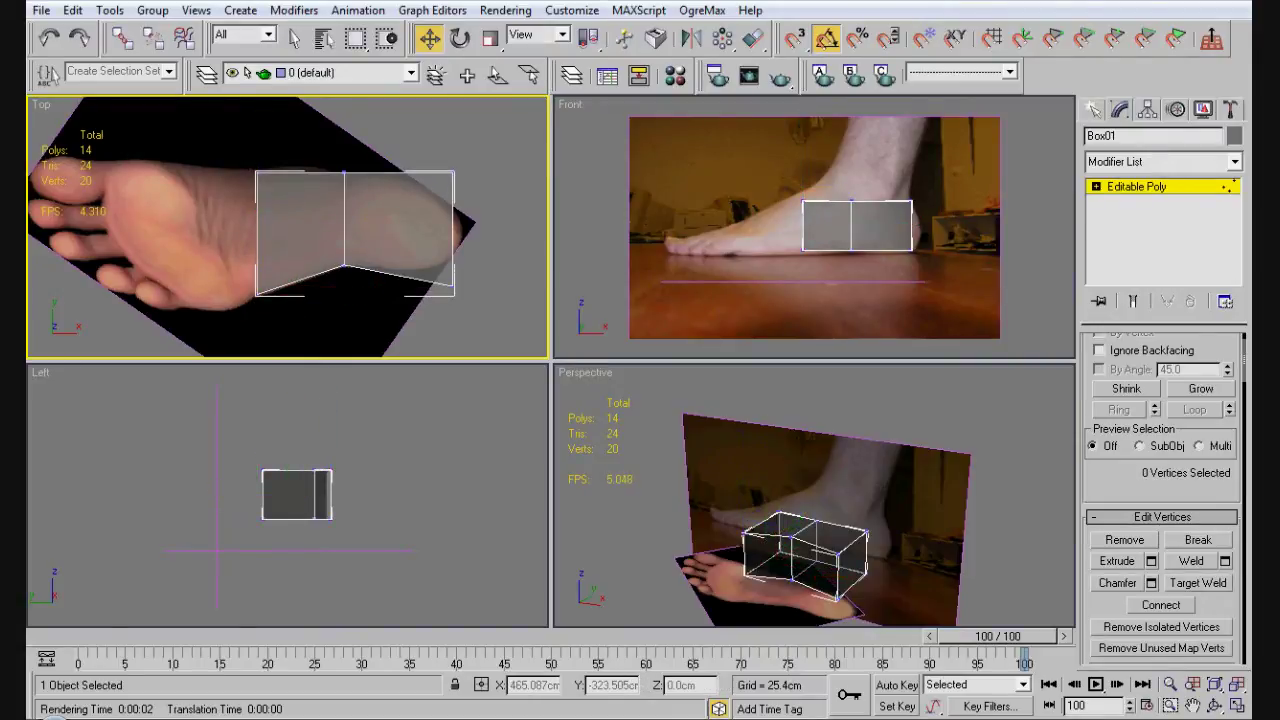
pyautogui.click(453, 270)
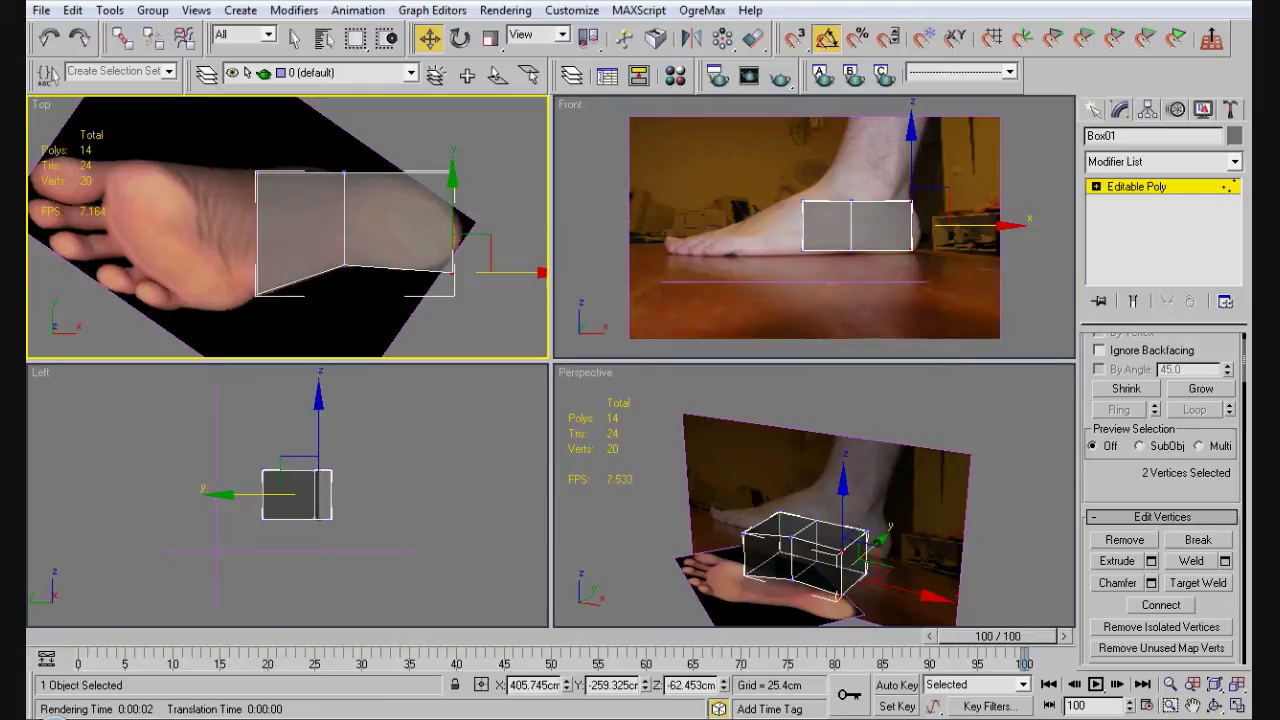
pyautogui.moveTo(453, 270)
pyautogui.mouseDown()
pyautogui.moveTo(420, 270)
pyautogui.moveTo(464, 270)
pyautogui.mouseUp()
# - Cancel the unwanted heel move and reselect the two heel-end vertices
pyautogui.rightClick(446, 268)
pyautogui.scroll(3, 462, 270)
pyautogui.scroll(-2, 288, 227)
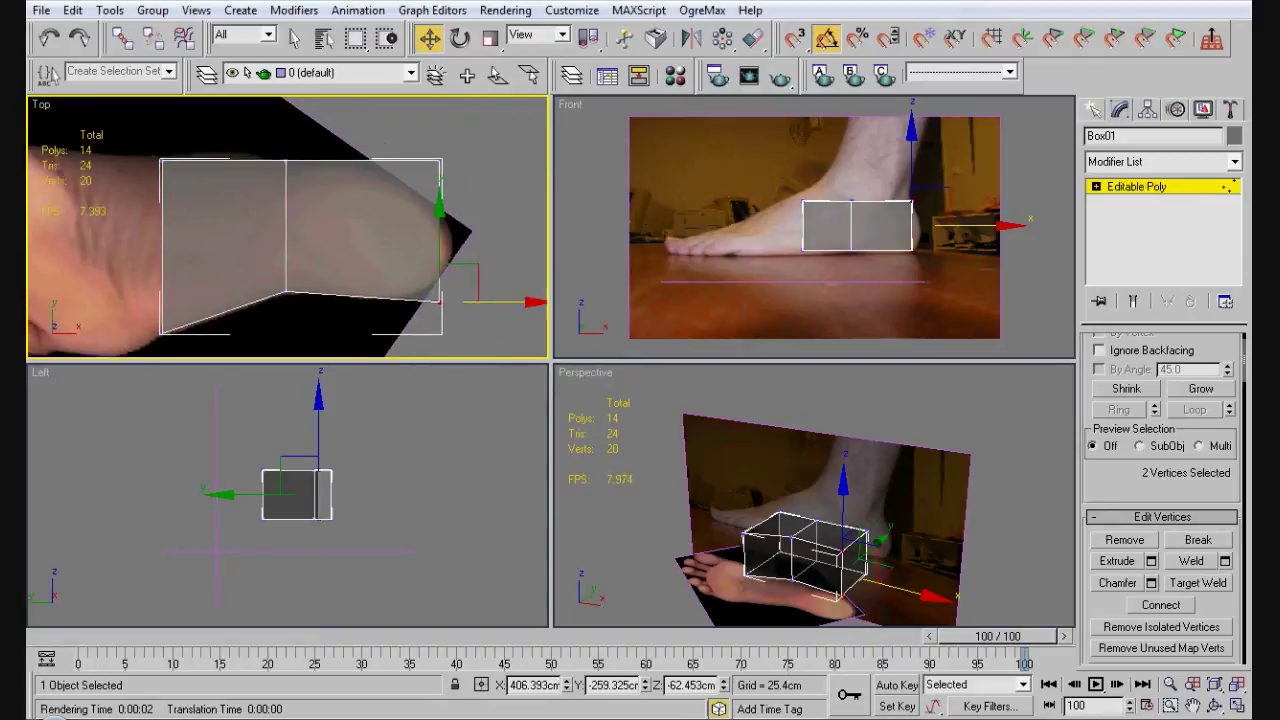
pyautogui.moveTo(288, 227); pyautogui.dragTo(296, 227, button='middle')
pyautogui.hotkey('ctrl', 'd')
pyautogui.hotkey('ctrl', 'z')
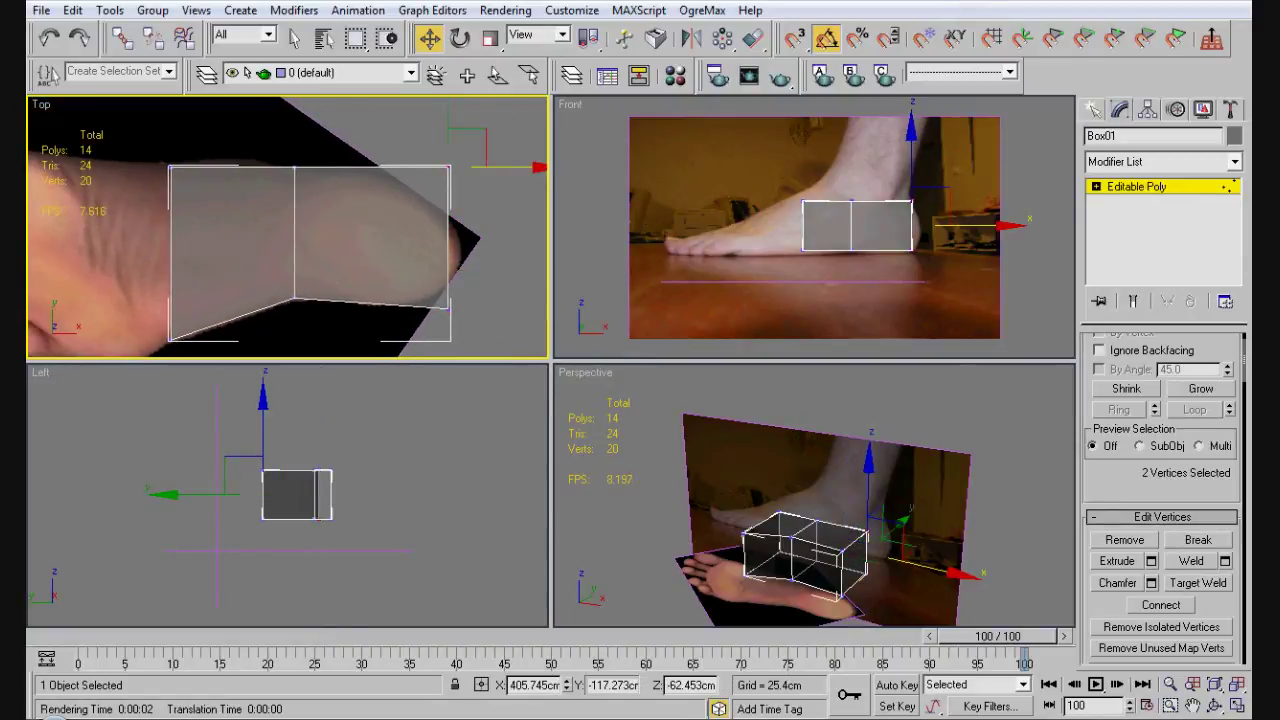
pyautogui.hotkey('ctrl', 'z')
pyautogui.hotkey('ctrl', 'd')
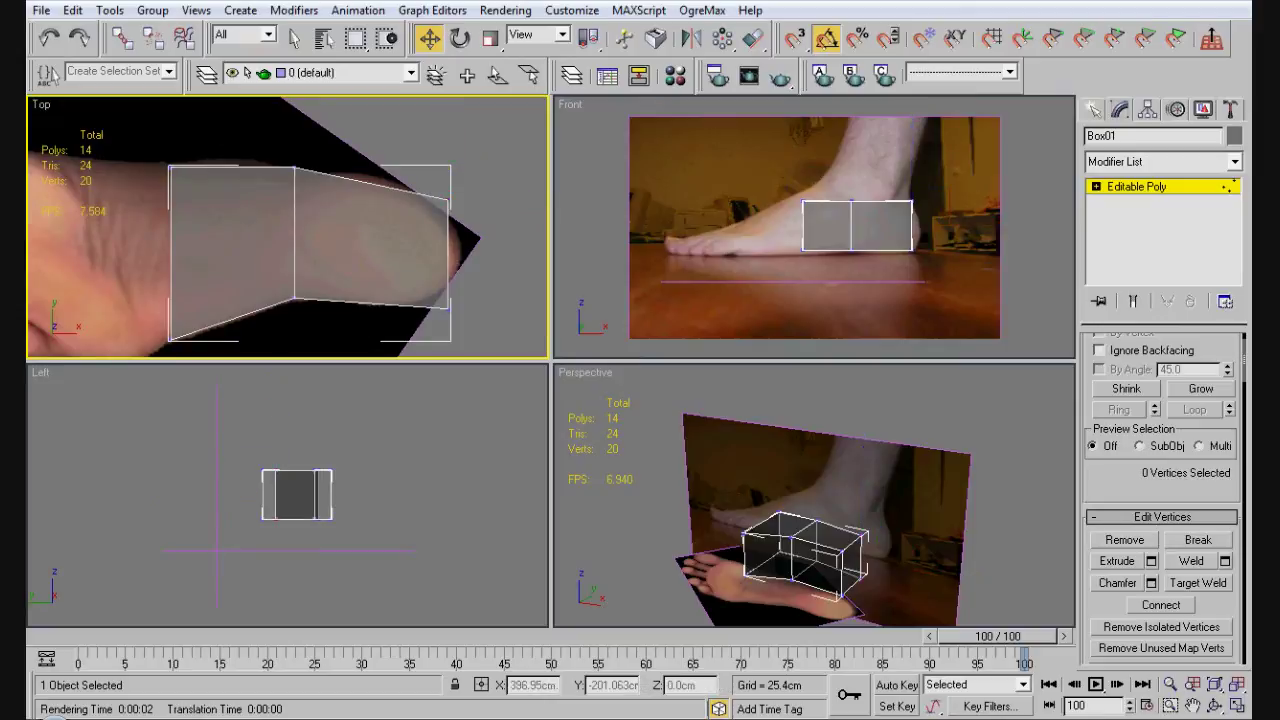
pyautogui.moveTo(466, 325); pyautogui.dragTo(466, 325)
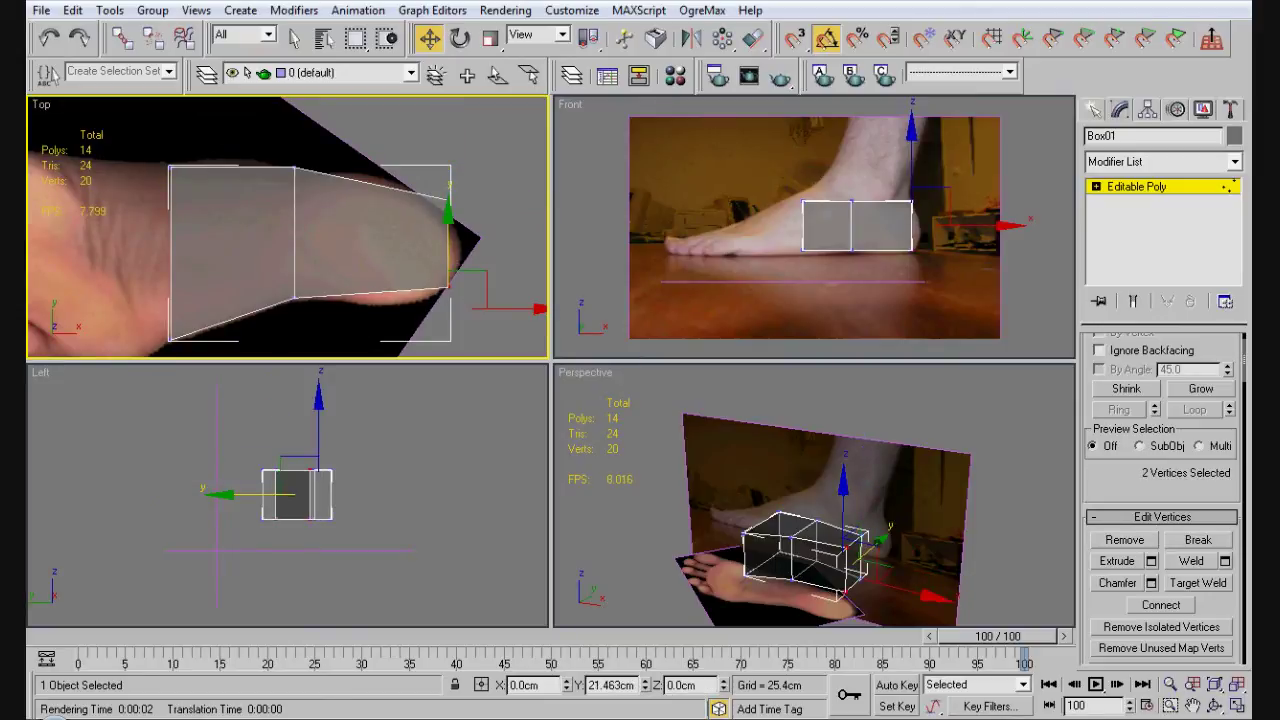
pyautogui.press('2')
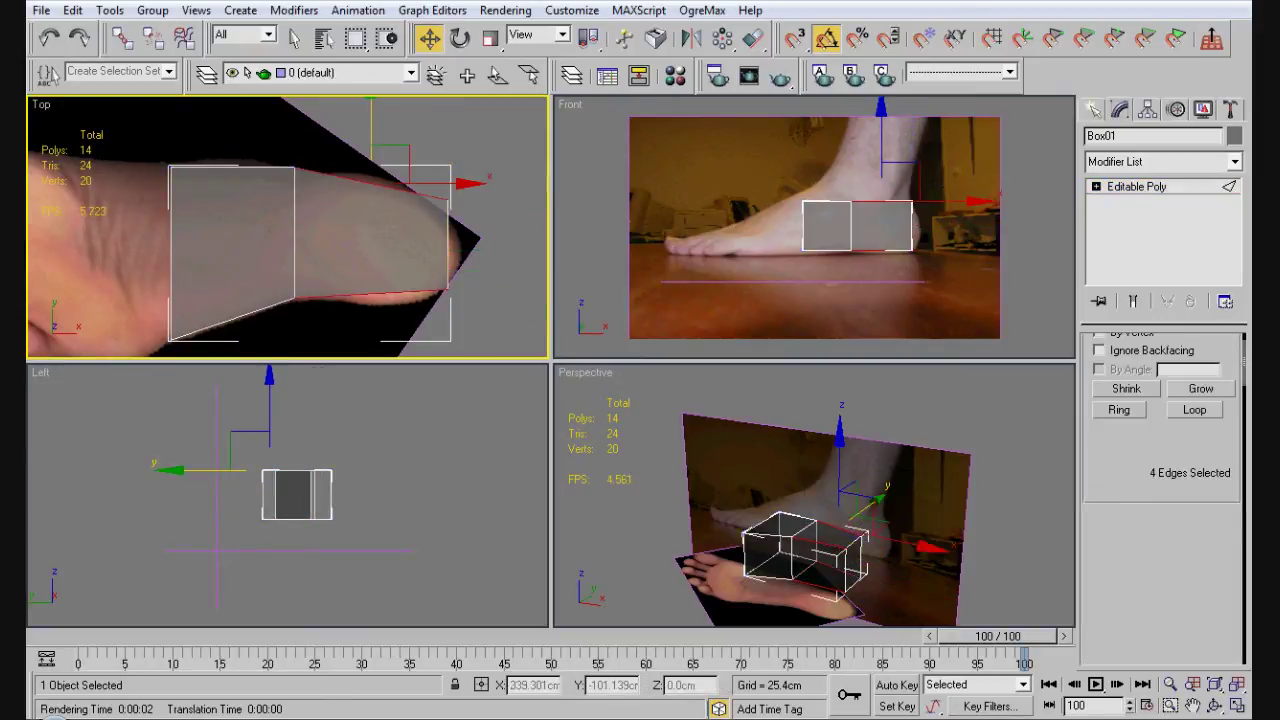
# - Add an edge loop and scale it in the Top view to fit the foot outline
pyautogui.click(1191, 629)
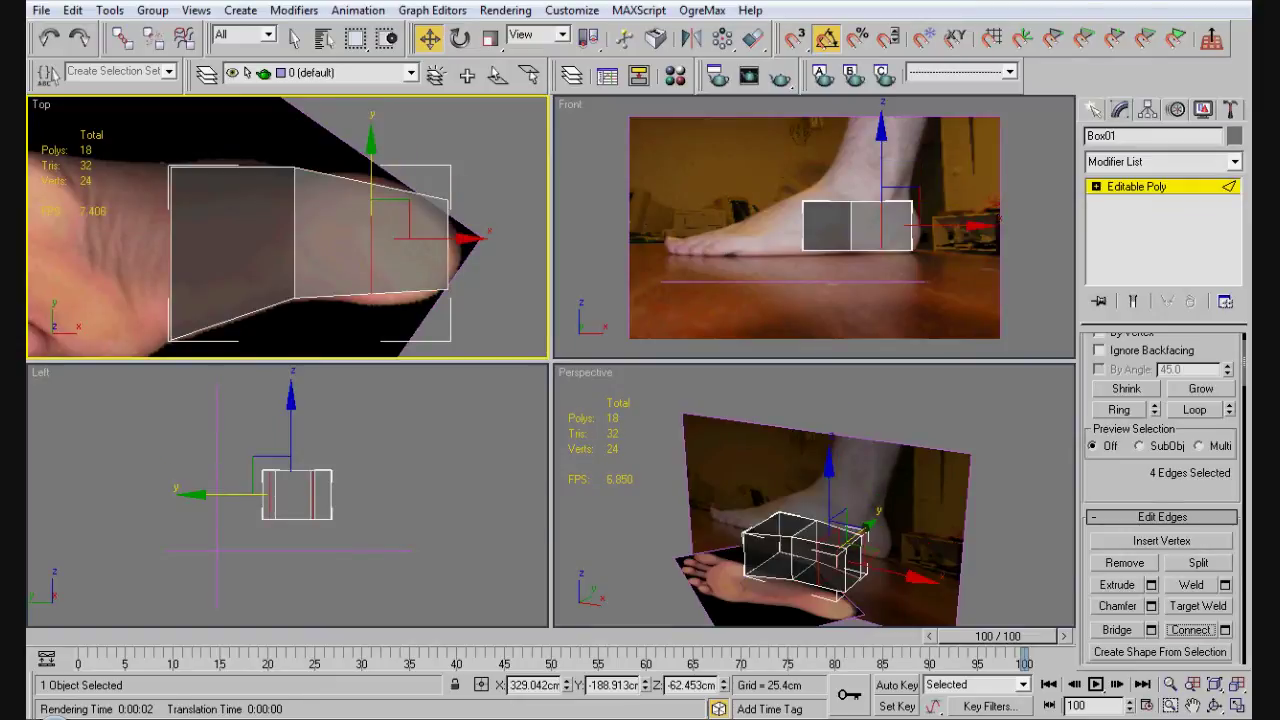
pyautogui.press('r')
pyautogui.moveTo(371, 190); pyautogui.dragTo(371, 172)
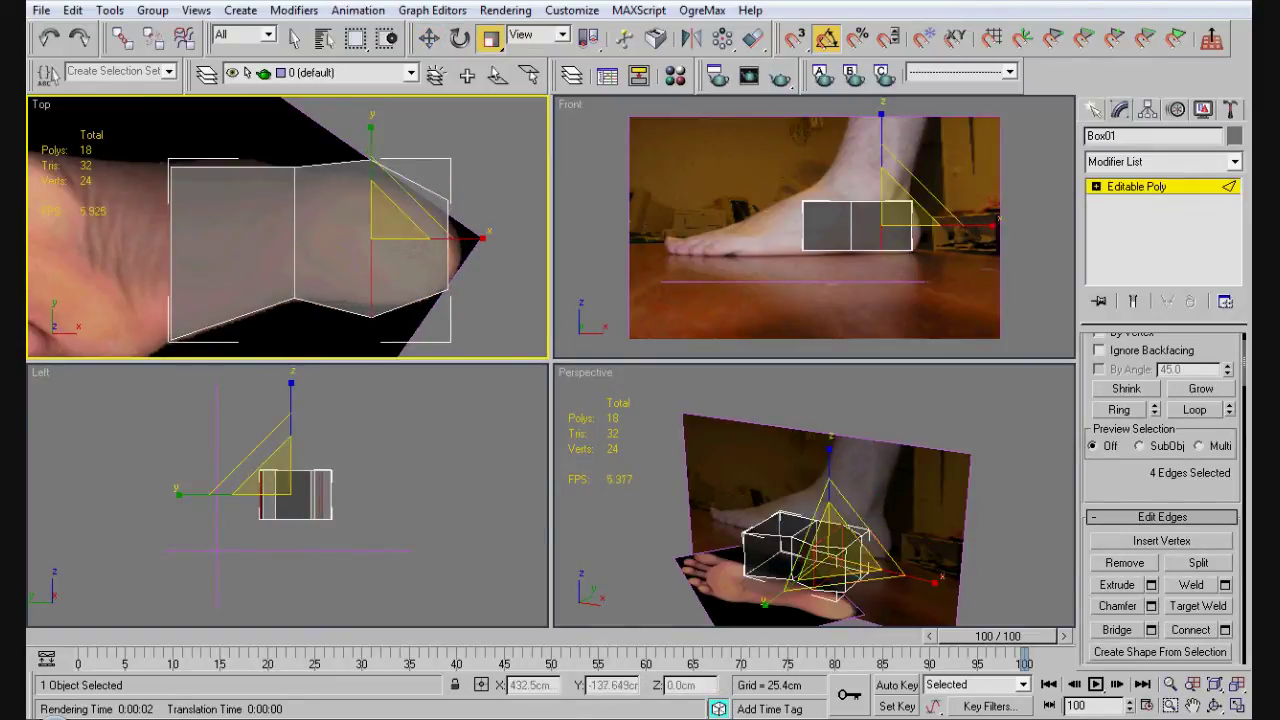
pyautogui.scroll(1, 419, 147)
pyautogui.scroll(-3, 419, 147)
pyautogui.moveTo(419, 147); pyautogui.dragTo(415, 159, button='middle')
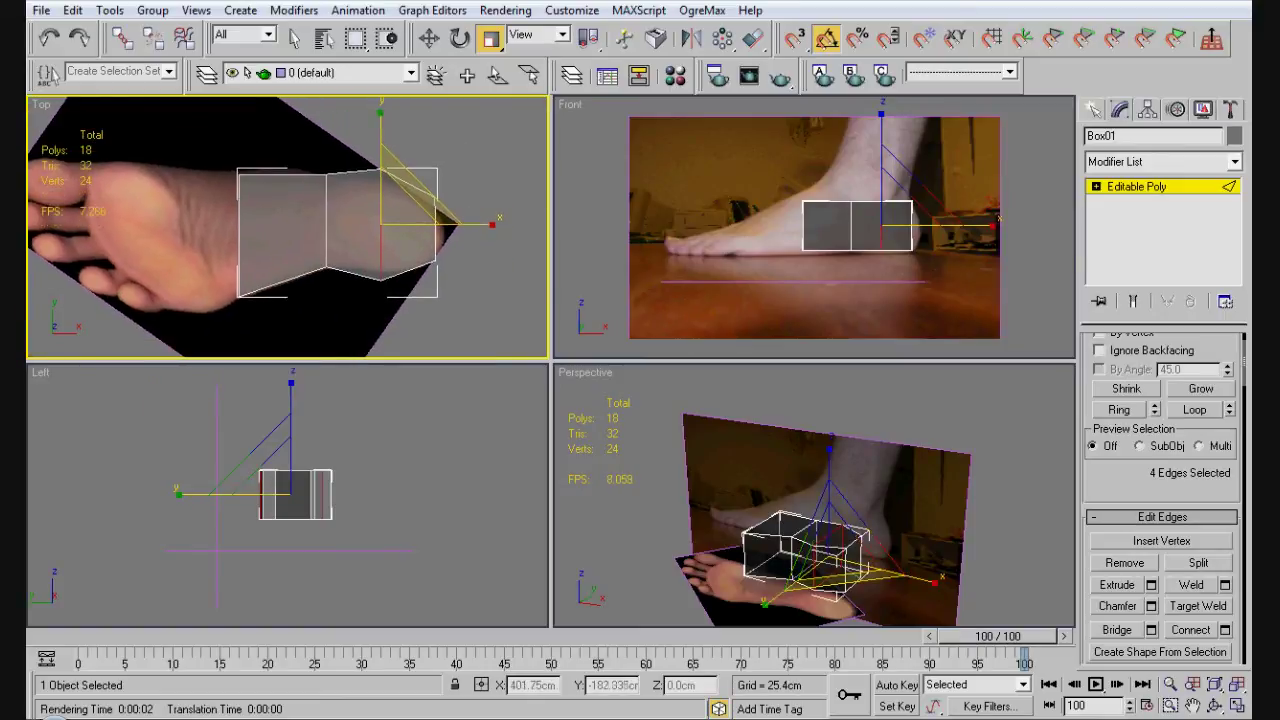
# - Connect the four lengthwise edges with another edge loop
pyautogui.hotkey('ctrl', 'd')
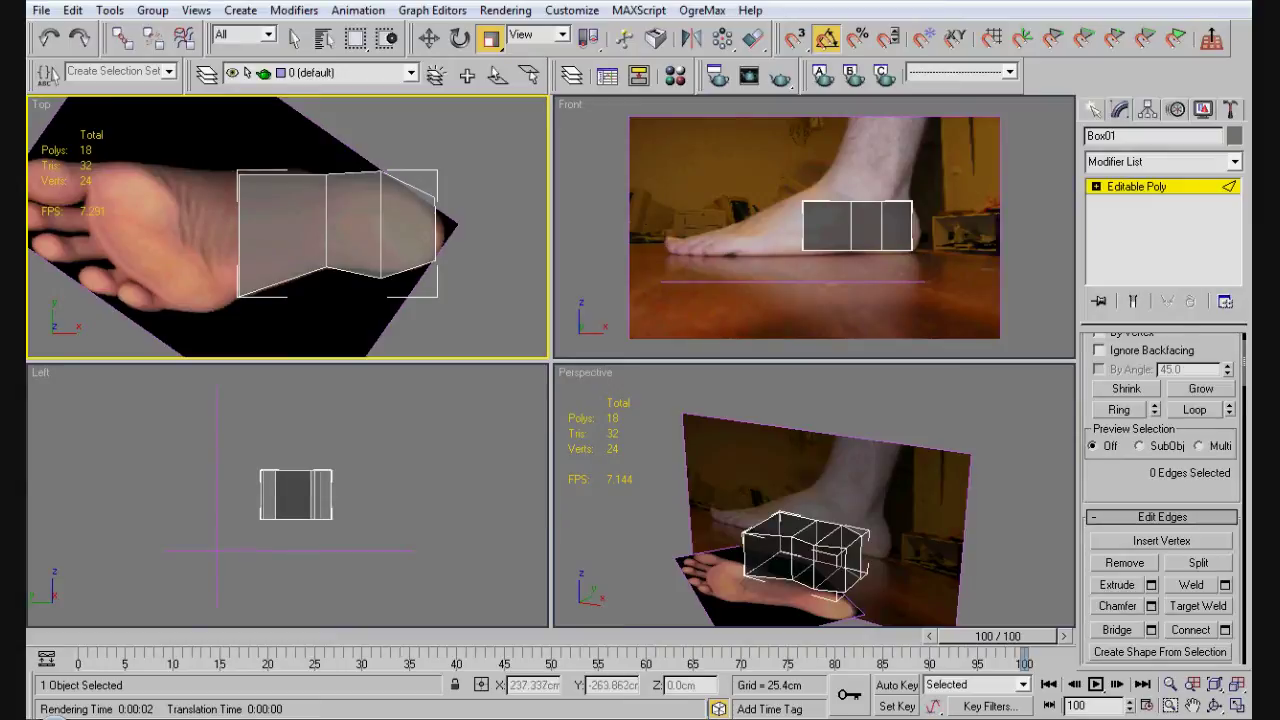
pyautogui.press('2')
pyautogui.hotkey('ctrl', 'd')
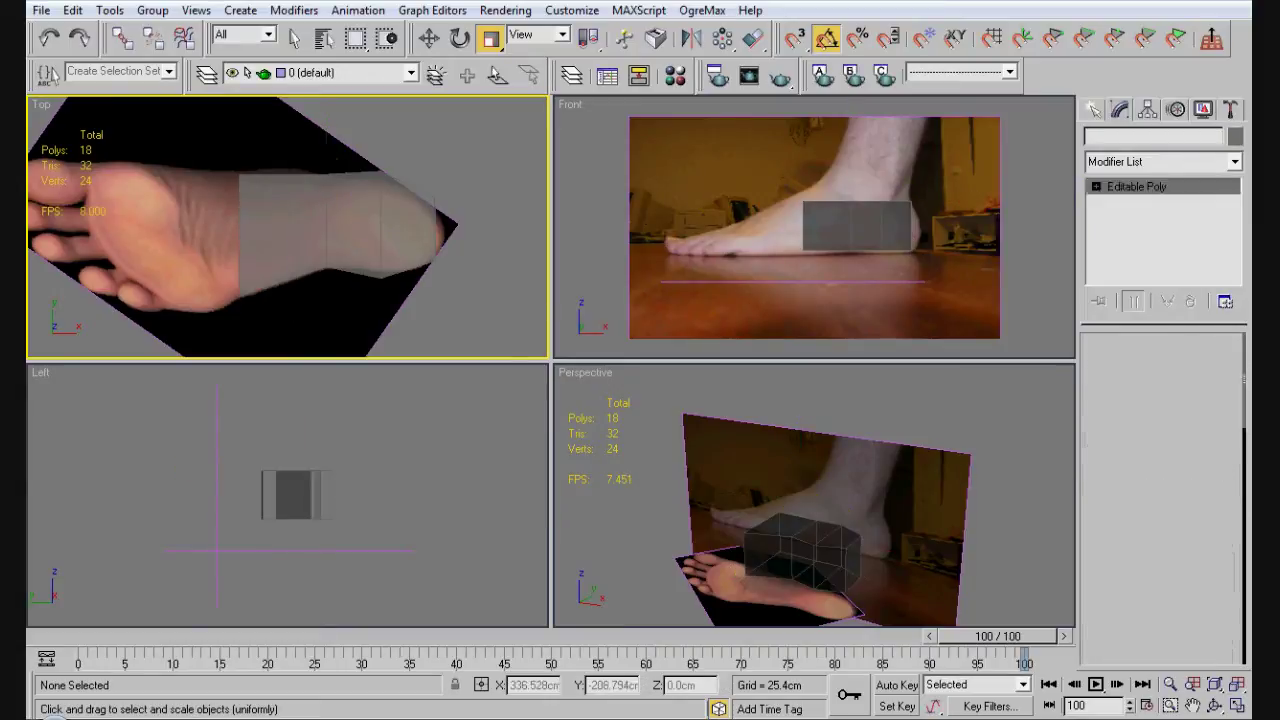
pyautogui.hotkey('ctrl', 'z')
pyautogui.press('2')
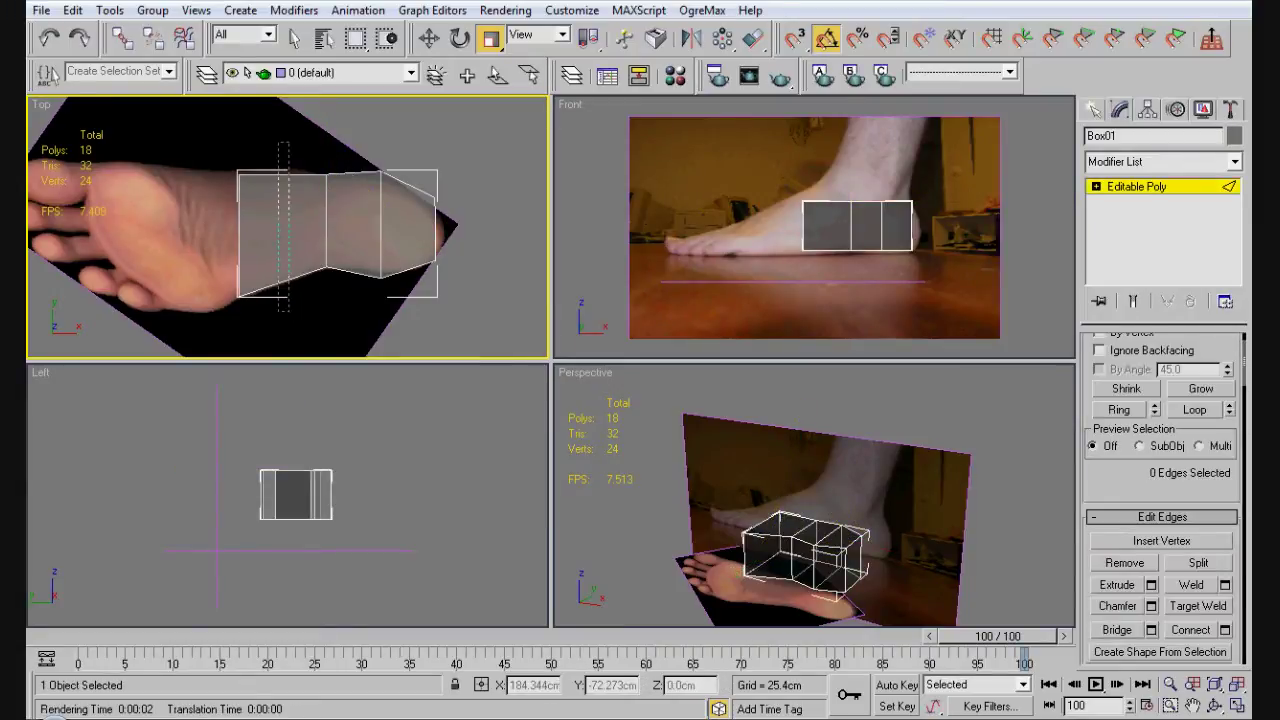
pyautogui.click(395, 281)
pyautogui.click(1190, 629)
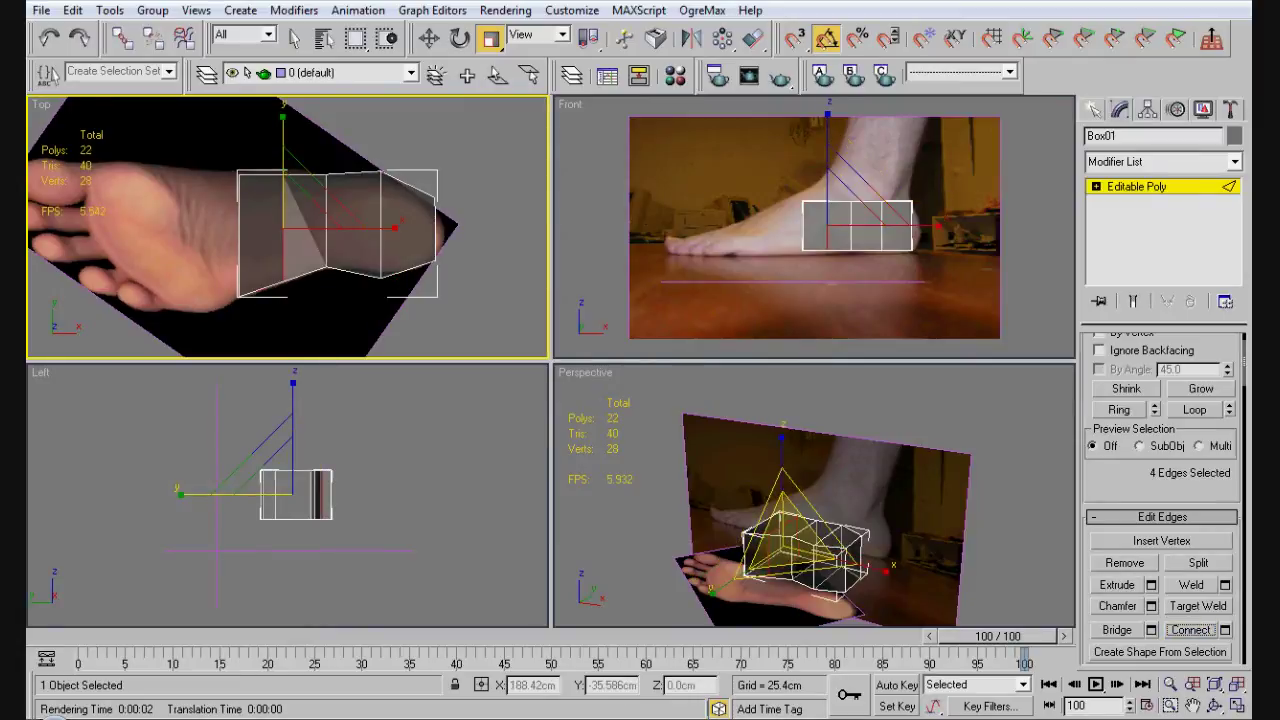
pyautogui.press('1')
pyautogui.click(395, 175)
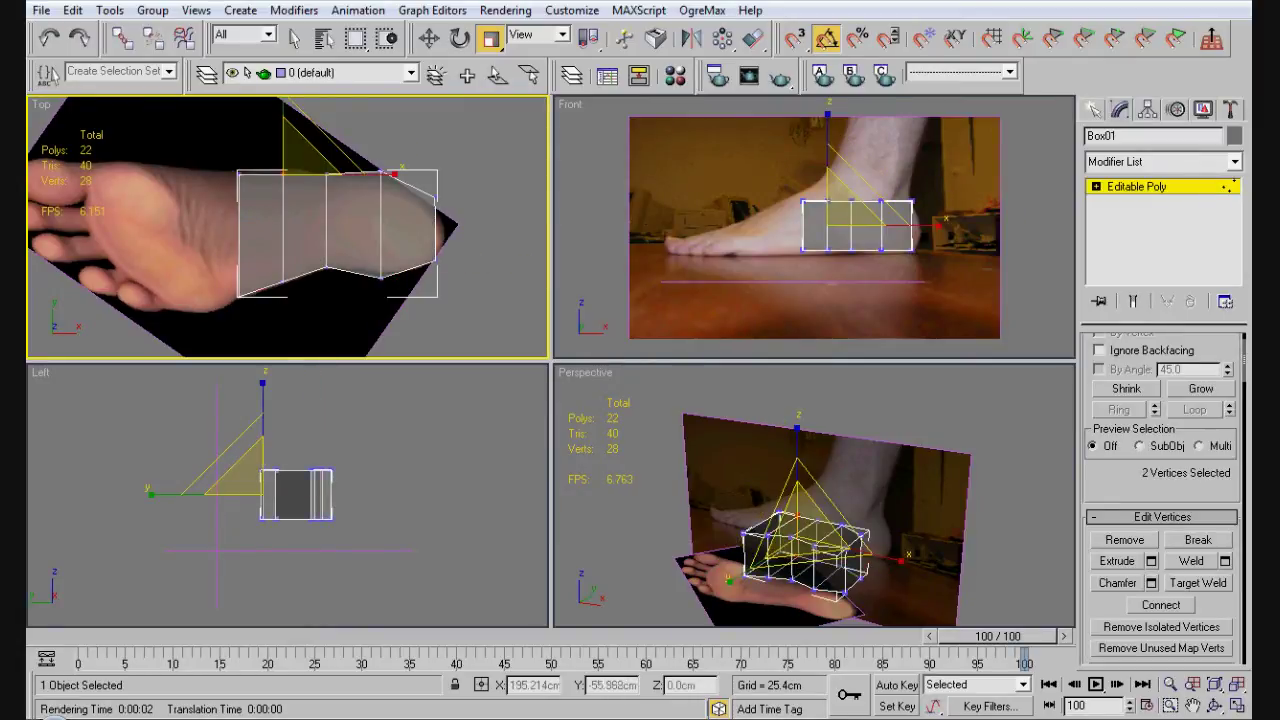
pyautogui.hotkey('ctrl', 'd')
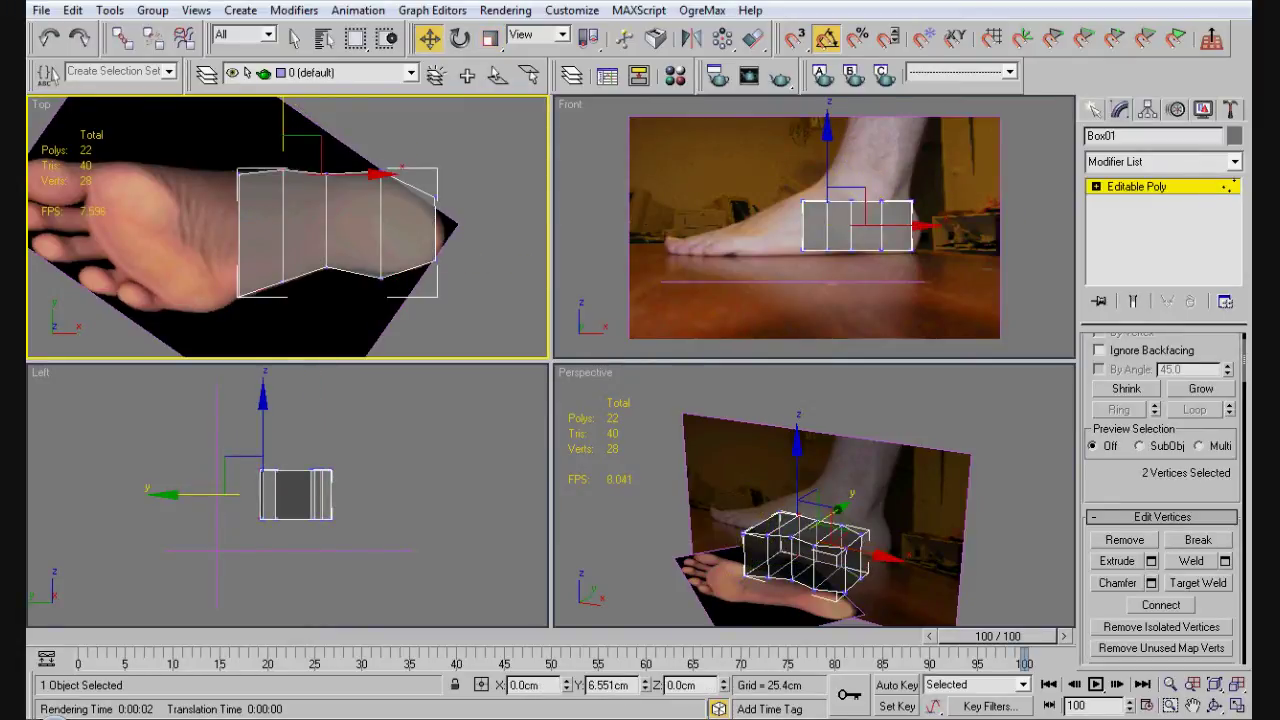
pyautogui.press('w')
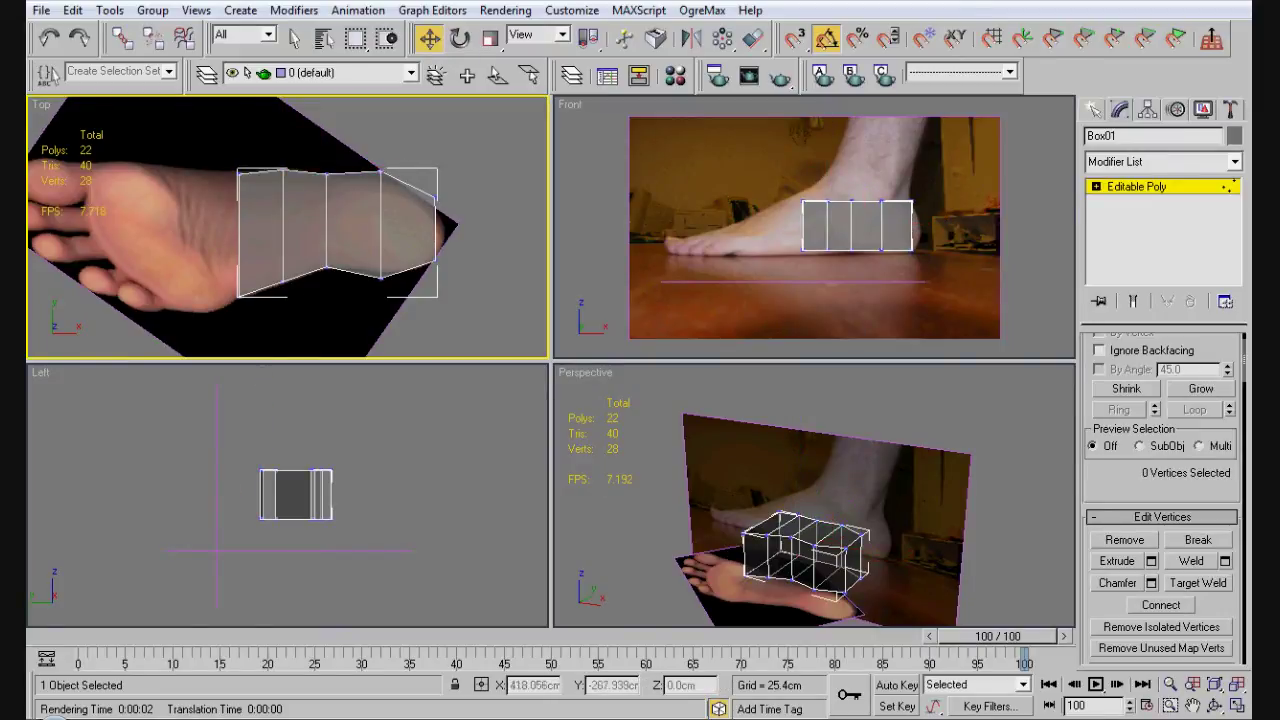
# - Ring-select the edges and connect them into a lengthwise loop, reaching 32 polygons
pyautogui.keyDown('alt'); pyautogui.moveTo(815, 500); pyautogui.dragTo(850, 525, button='middle'); pyautogui.keyUp('alt')
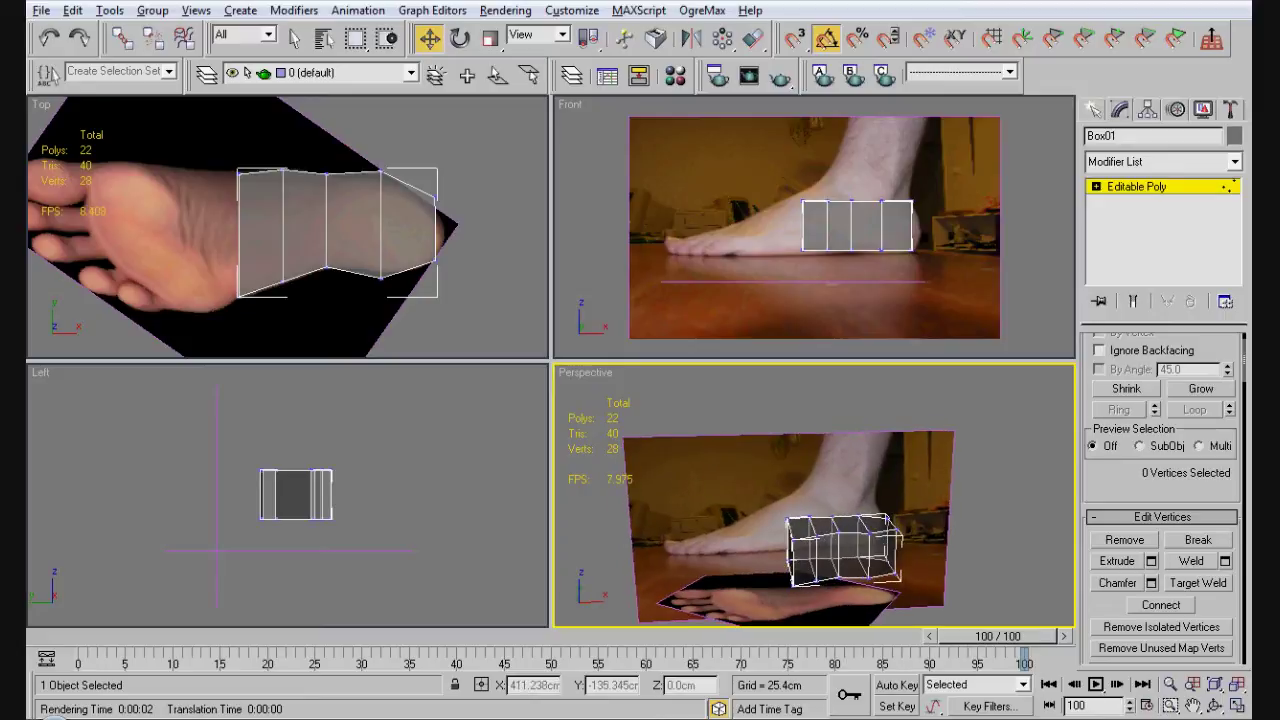
pyautogui.rightClick(815, 230)
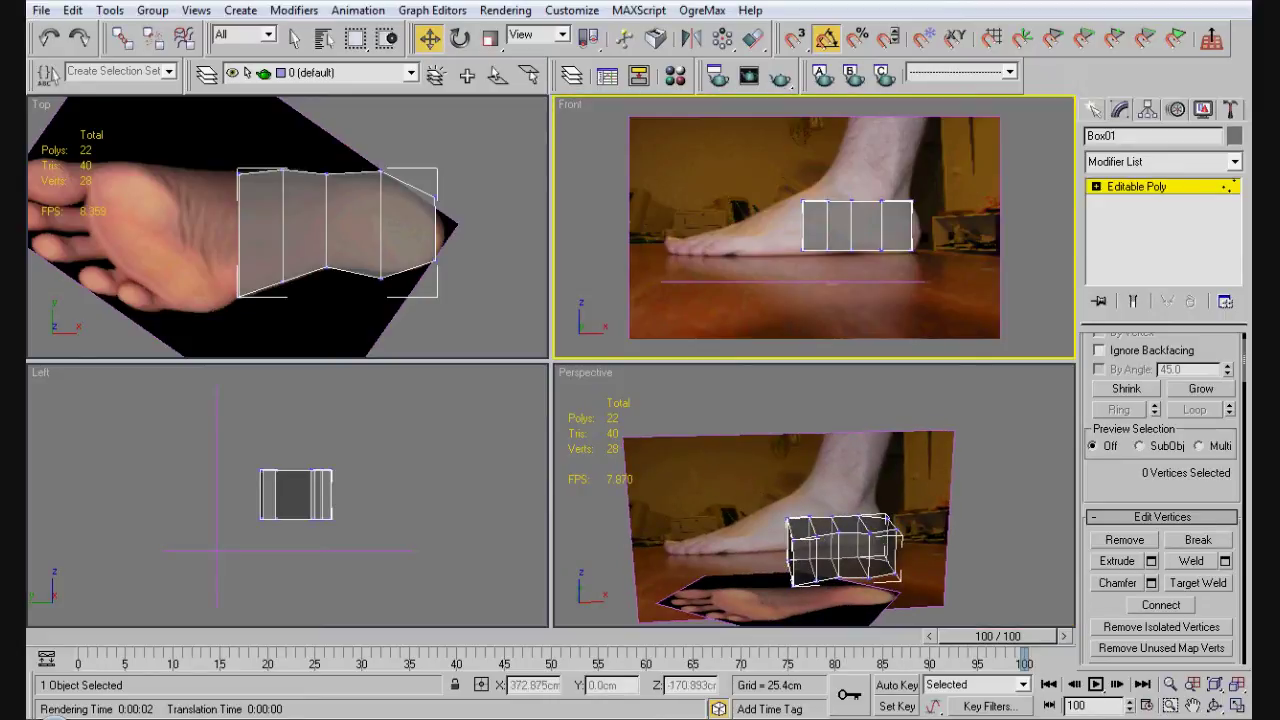
pyautogui.press('2')
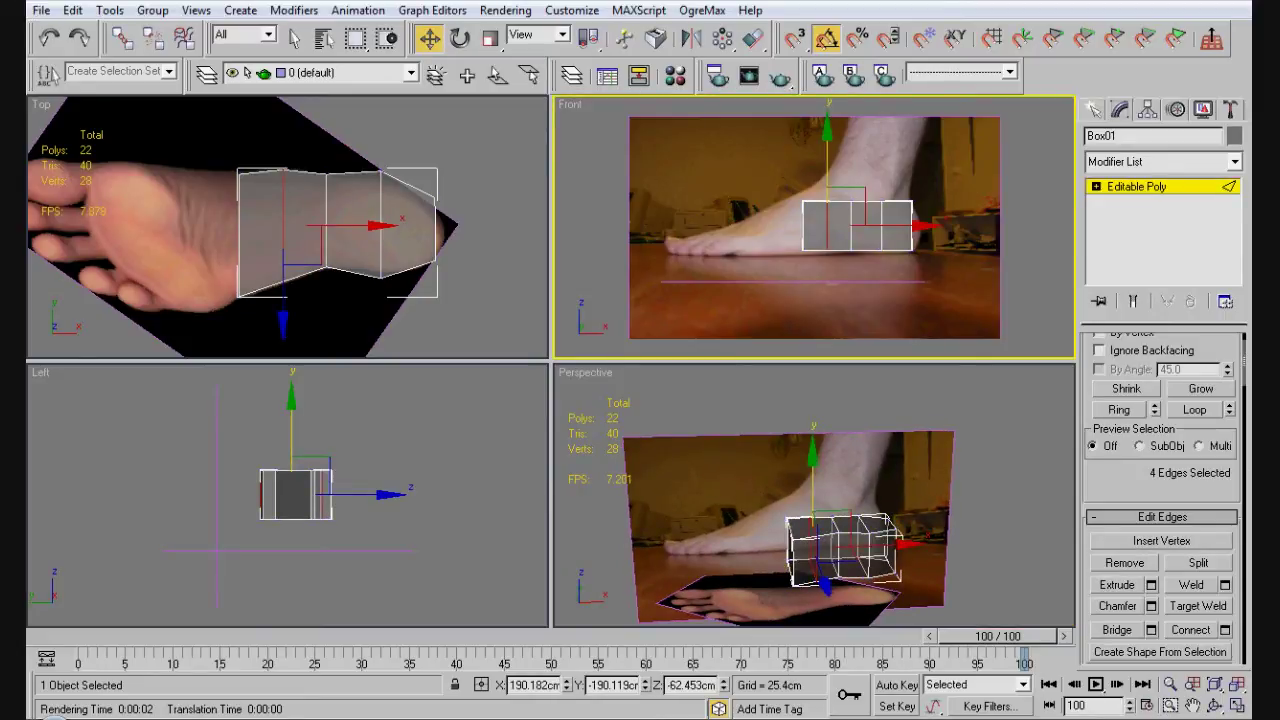
pyautogui.hotkey('alt', 'r')
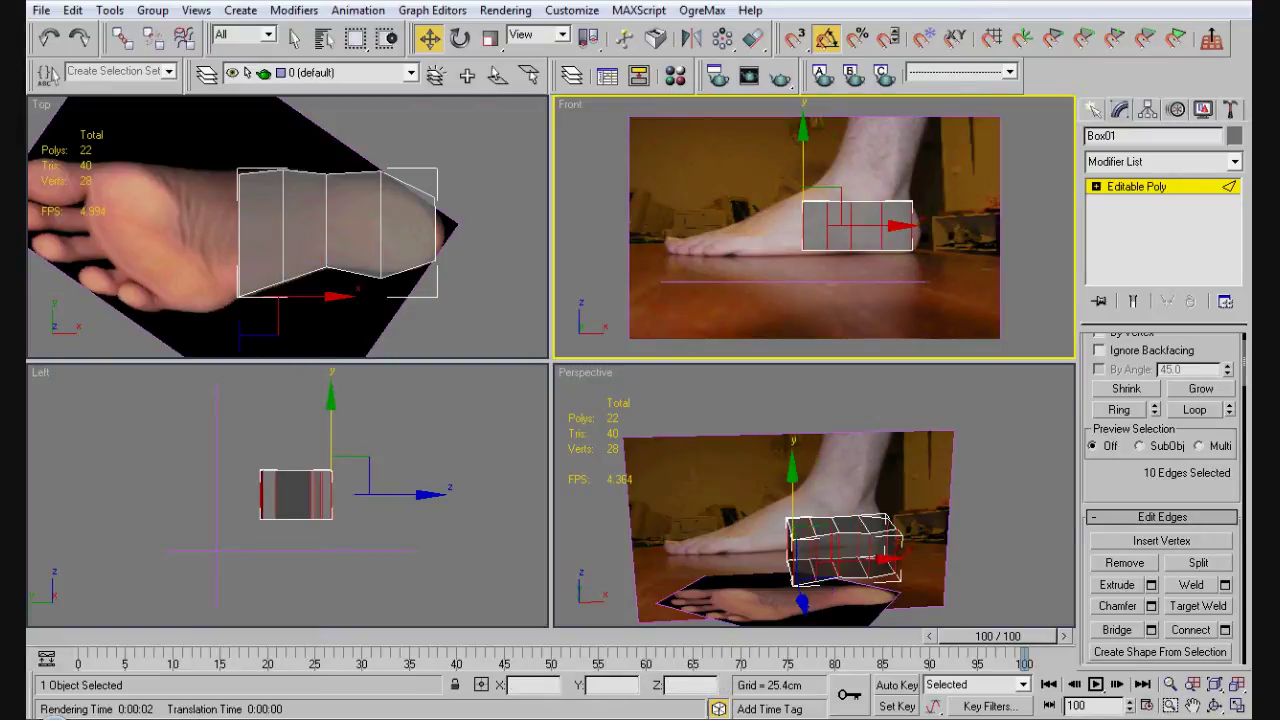
pyautogui.scroll(-2, 1162, 498)
pyautogui.click(1190, 573)
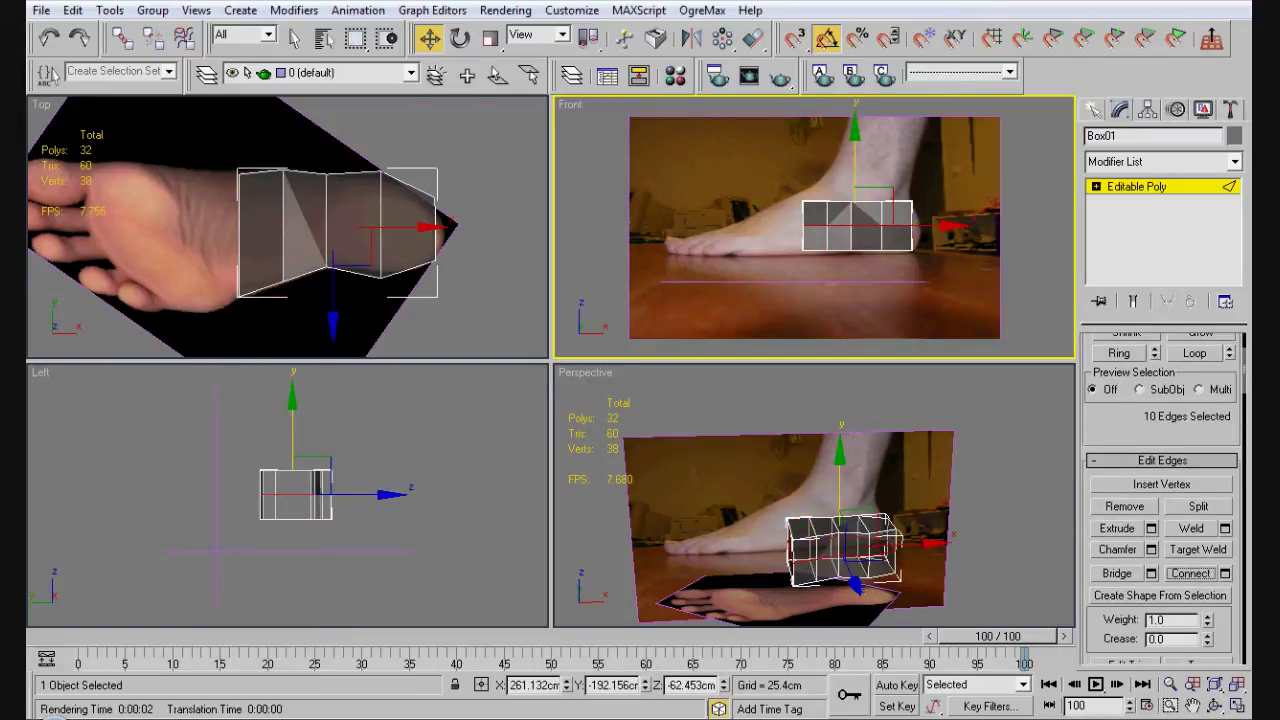
pyautogui.keyDown('alt'); pyautogui.moveTo(850, 520); pyautogui.dragTo(755, 522, button='middle'); pyautogui.keyUp('alt')
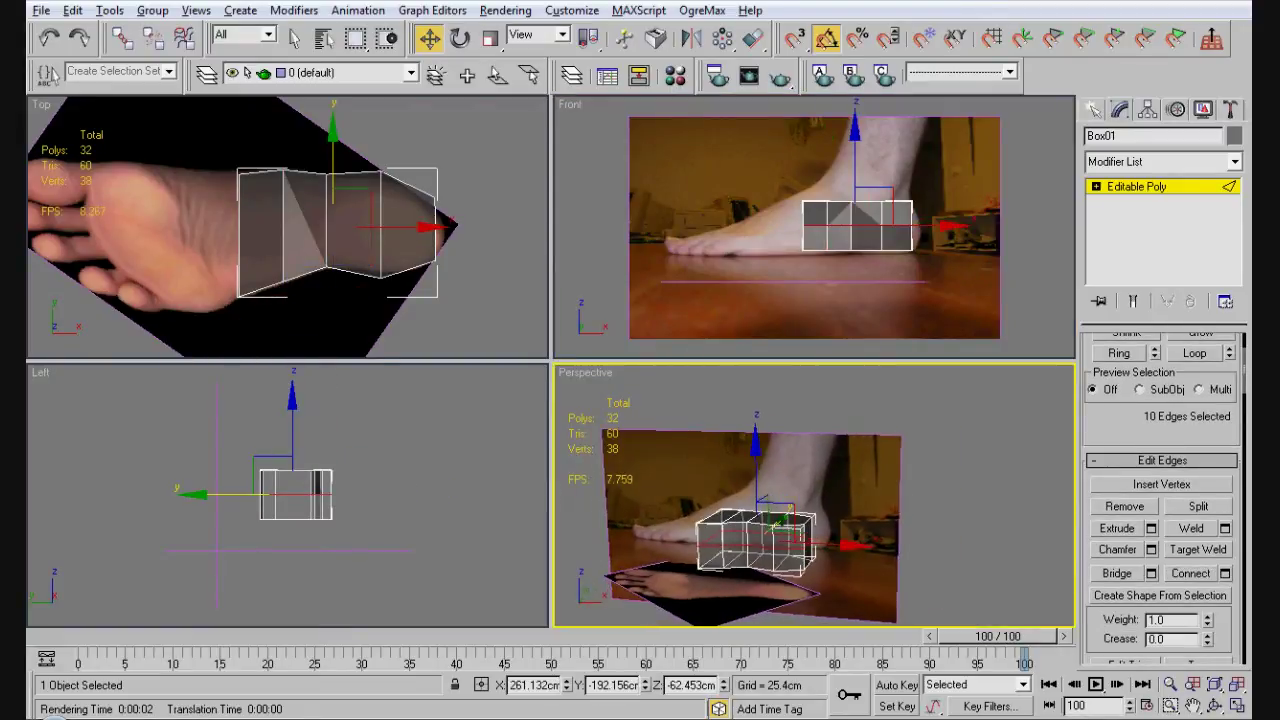
pyautogui.scroll(3, 760, 520)
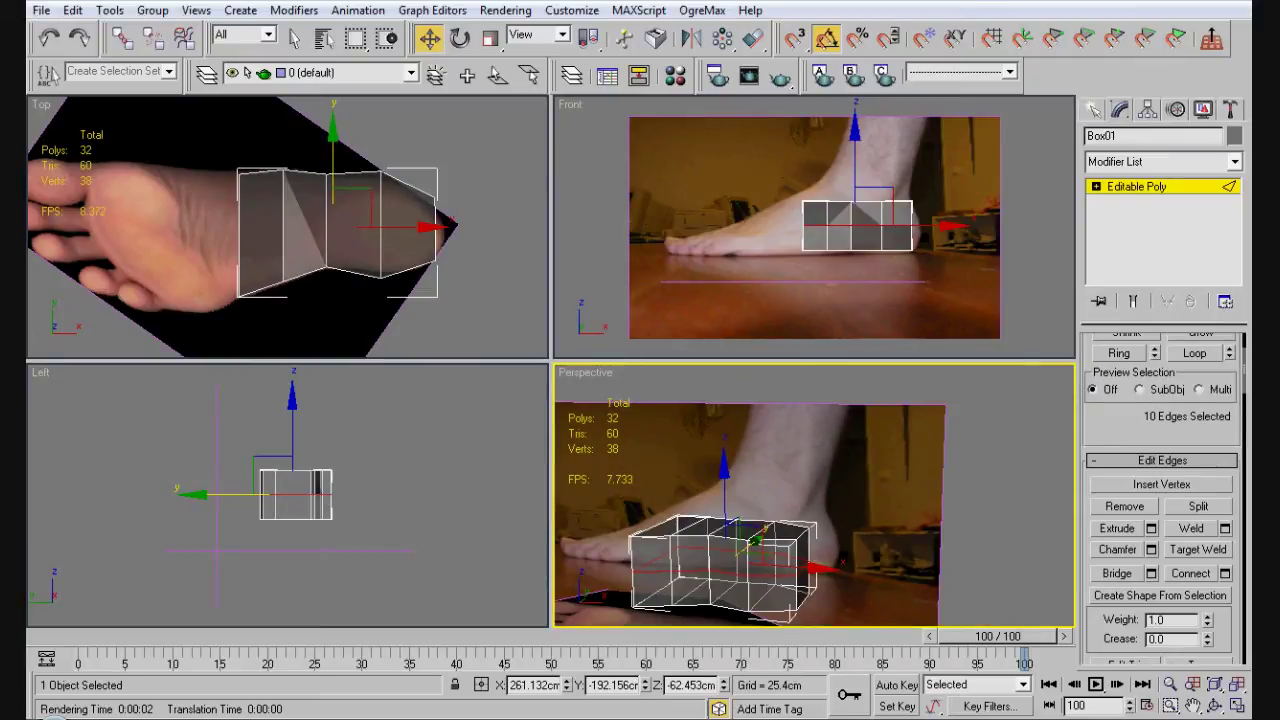
pyautogui.middleClick(860, 230)
pyautogui.scroll(2, 860, 230)
pyautogui.keyDown('alt'); pyautogui.moveTo(860, 230); pyautogui.dragTo(900, 225, button='middle'); pyautogui.keyUp('alt')
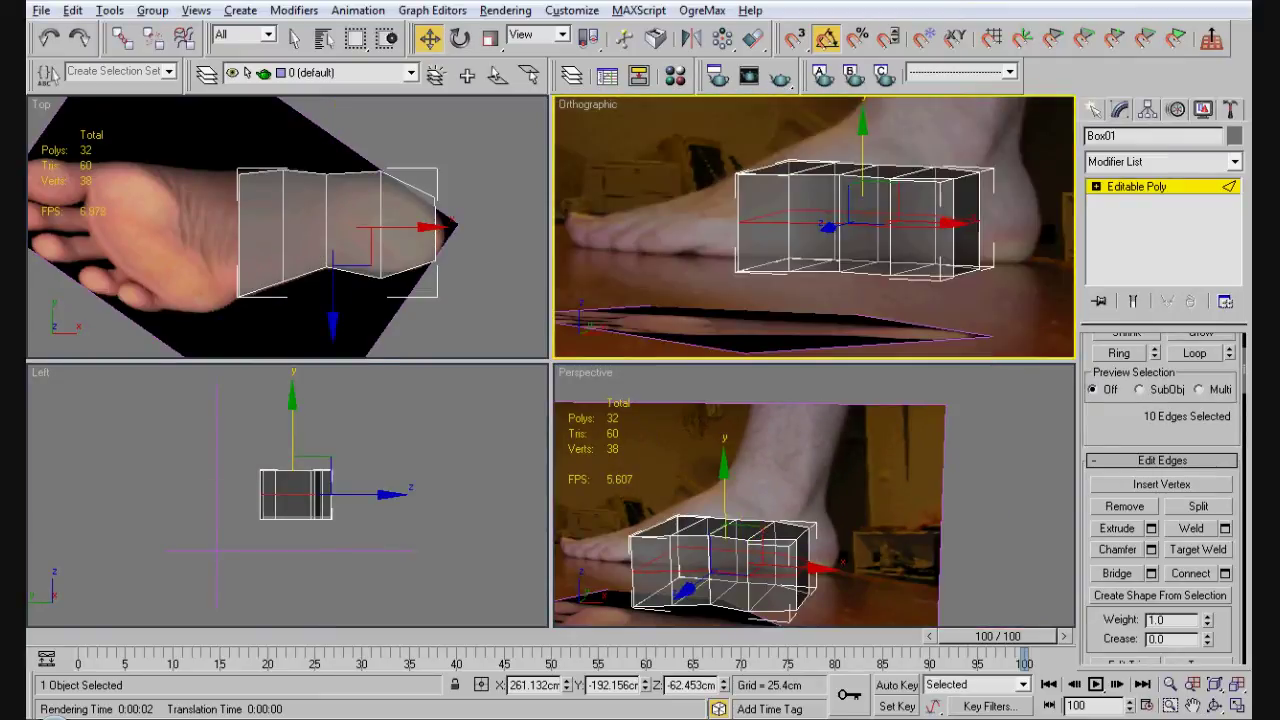
# - In the Front view, pull the two right-end vertices outward along X into a heel point
pyautogui.press('f')
pyautogui.hotkey('ctrl', 'shift', 'z')
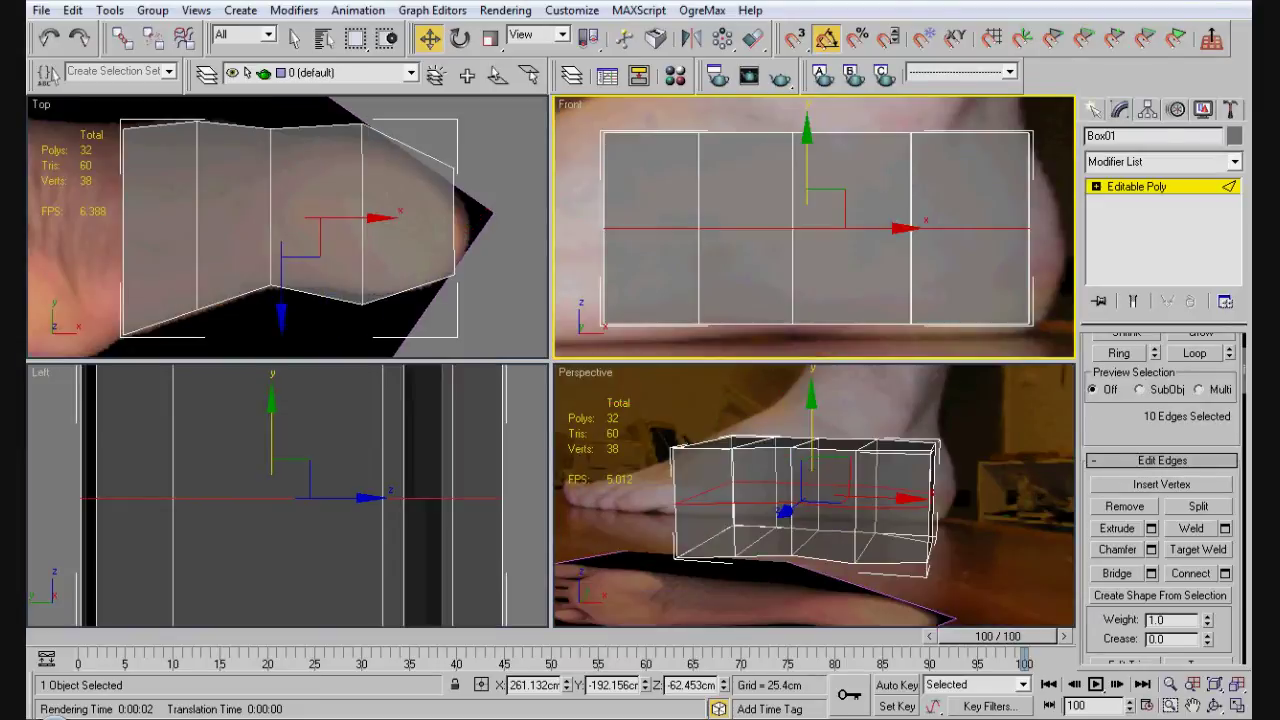
pyautogui.press('1')
pyautogui.scroll(-2, 815, 227)
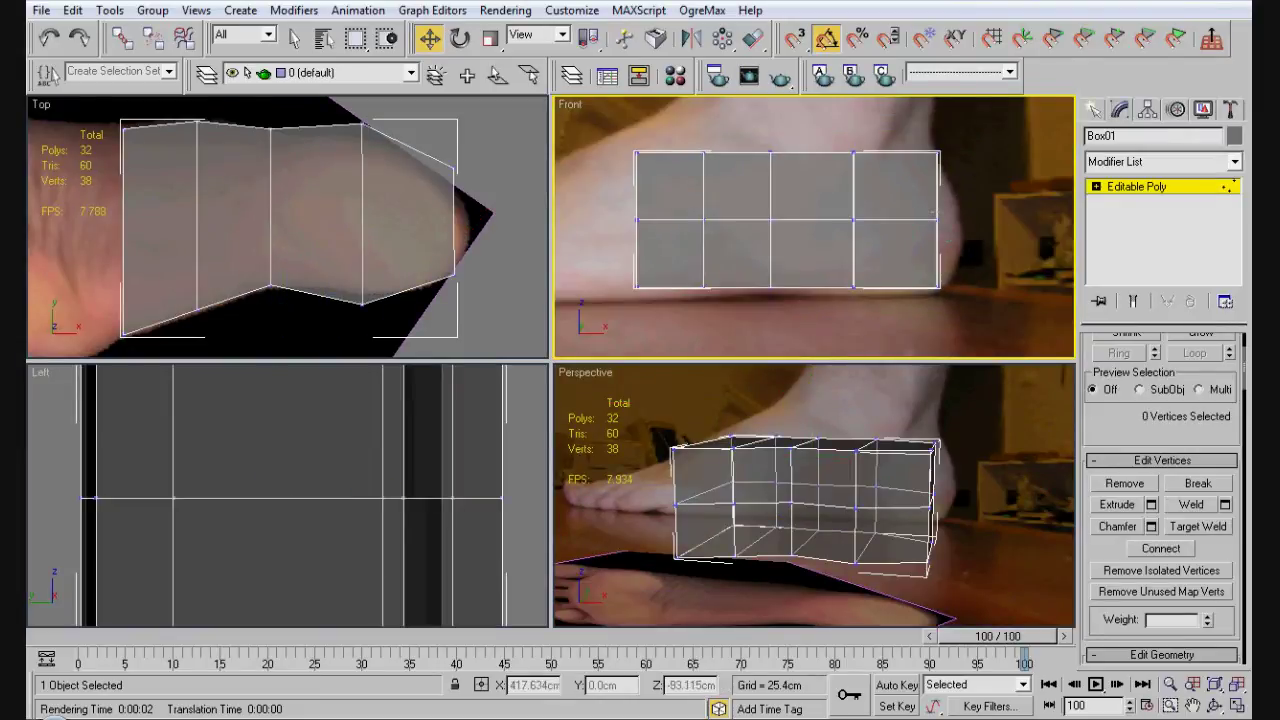
pyautogui.click(938, 219)
pyautogui.moveTo(990, 220); pyautogui.dragTo(1012, 220)
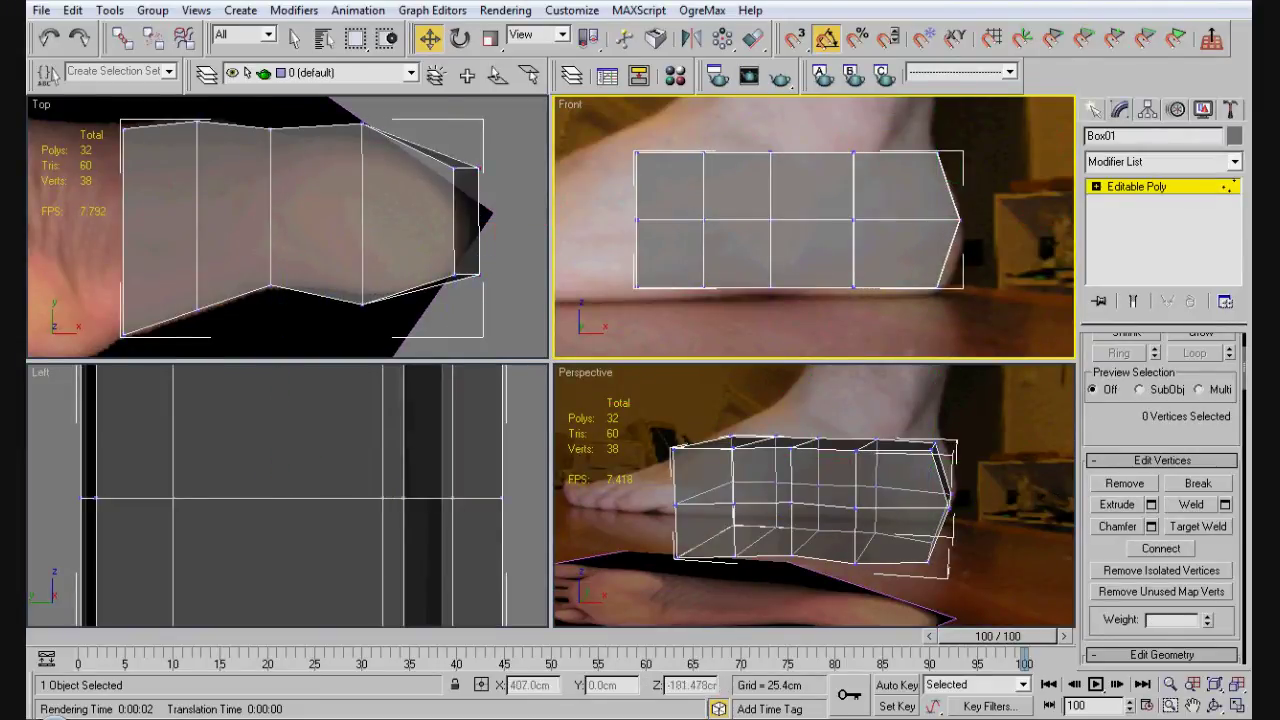
pyautogui.hotkey('ctrl', 'd')
pyautogui.keyDown('alt'); pyautogui.moveTo(815, 495); pyautogui.dragTo(855, 495, button='middle'); pyautogui.keyUp('alt')
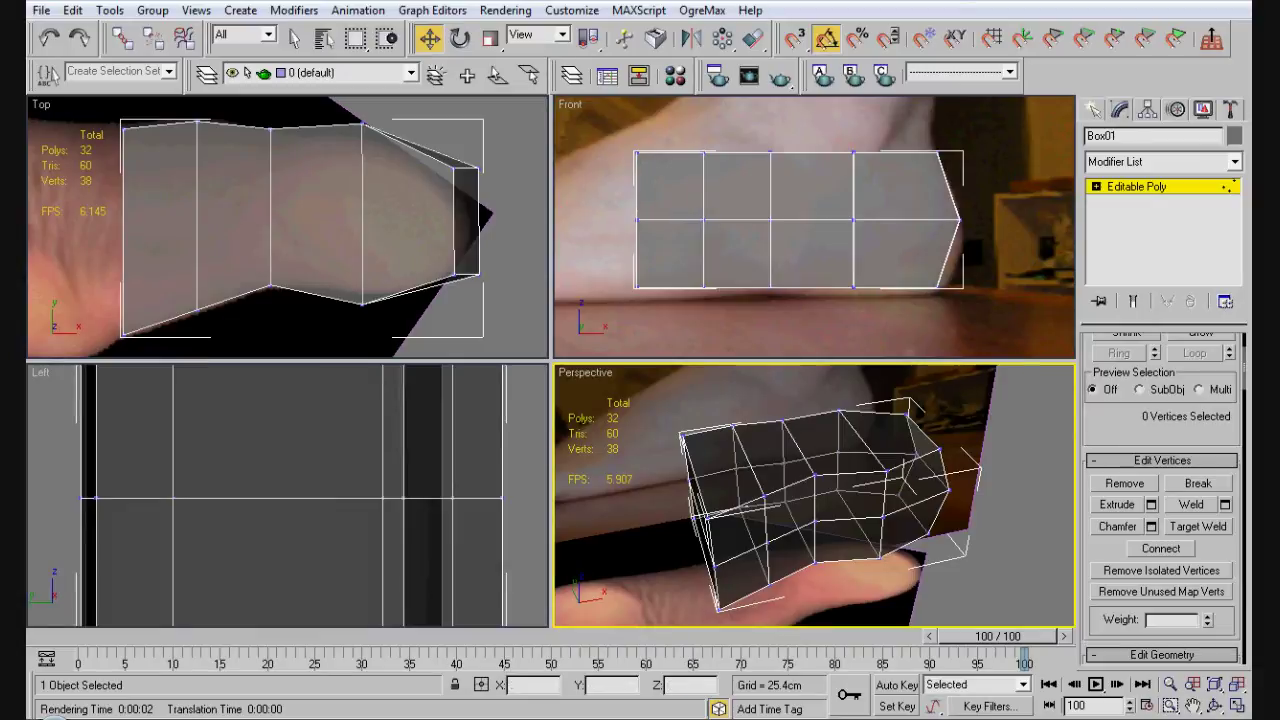
pyautogui.rightClick(811, 226)
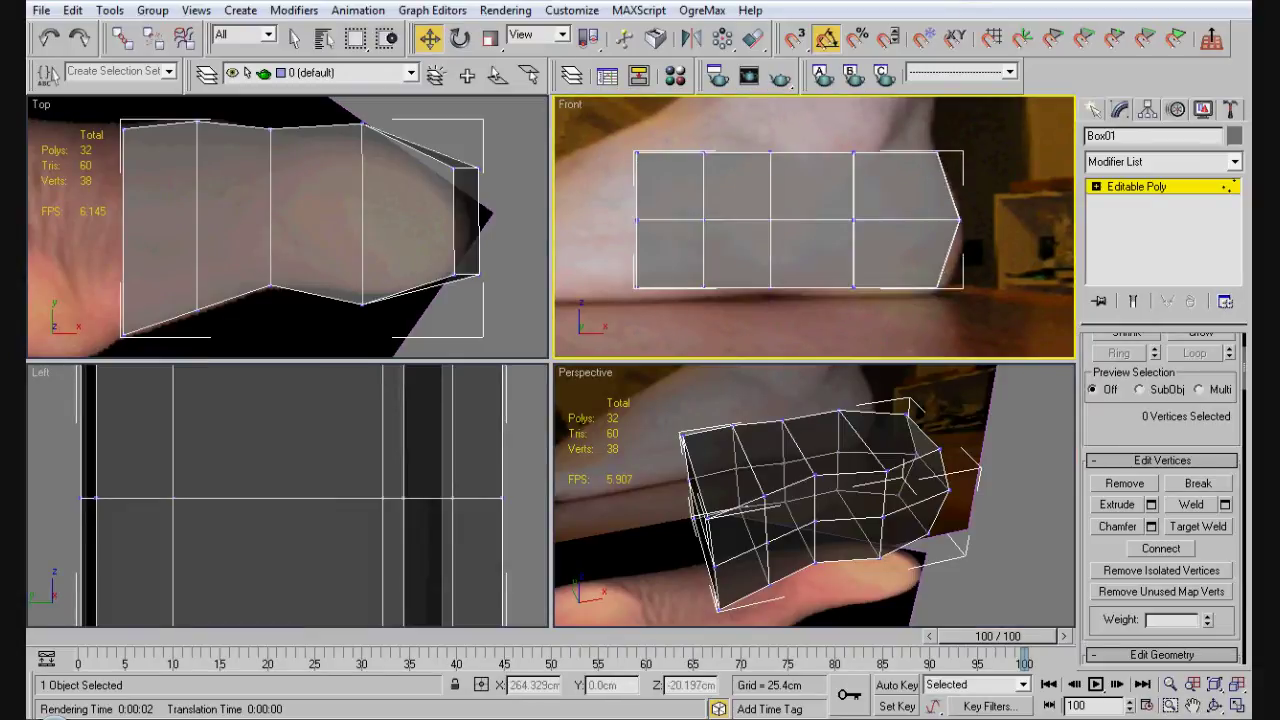
pyautogui.scroll(-3, 811, 226)
pyautogui.scroll(3, 576, 183)
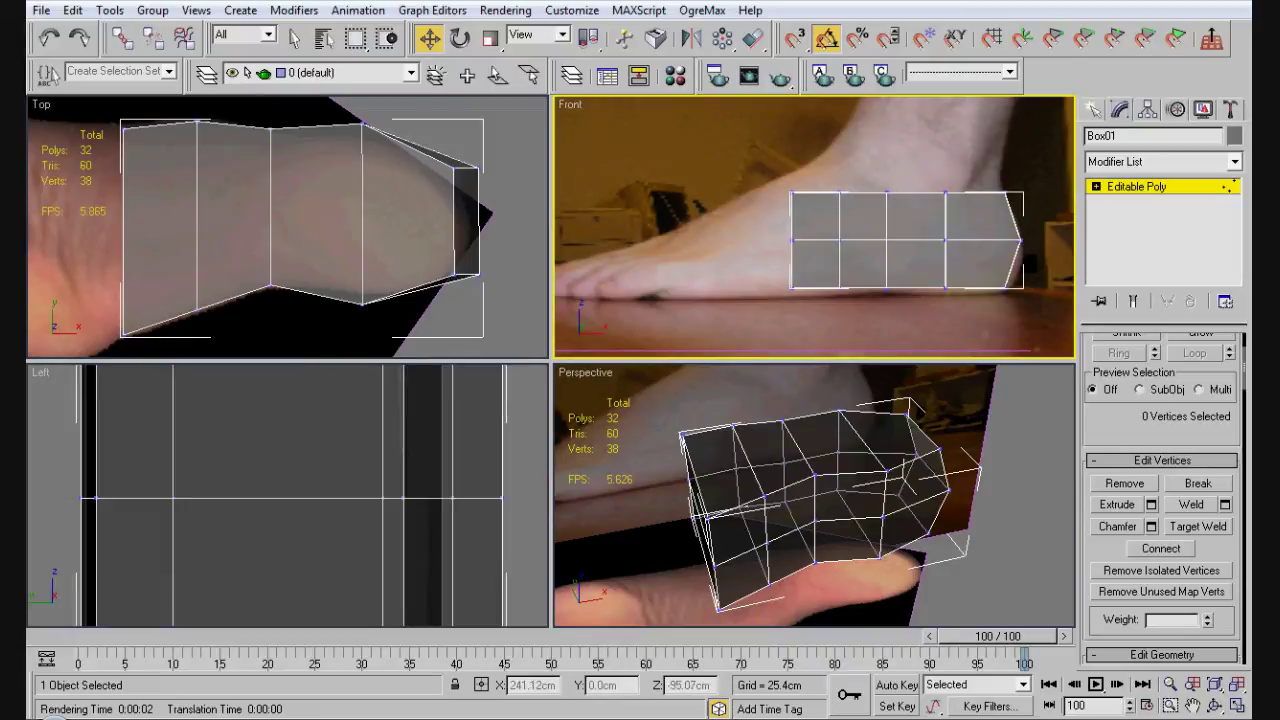
# - Select the six vertices along the box's top edge
pyautogui.keyDown('alt'); pyautogui.moveTo(815, 495); pyautogui.dragTo(675, 495, button='middle'); pyautogui.keyUp('alt')
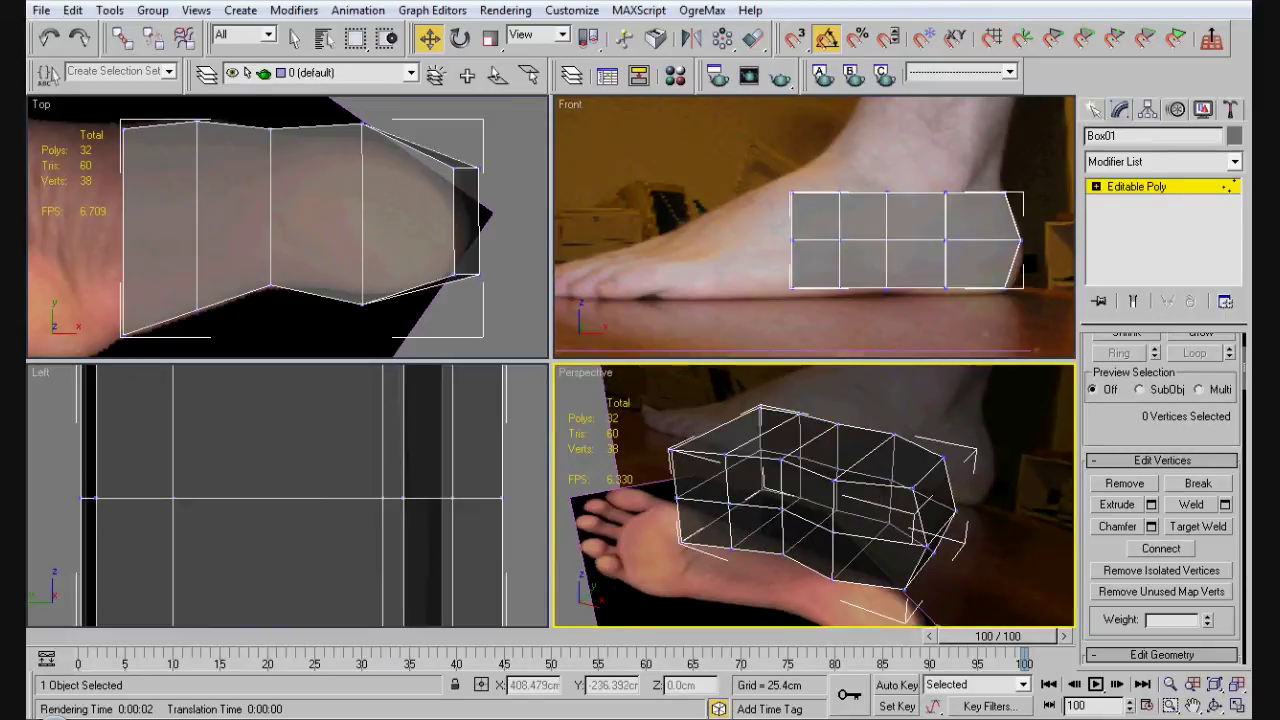
pyautogui.click(915, 487)
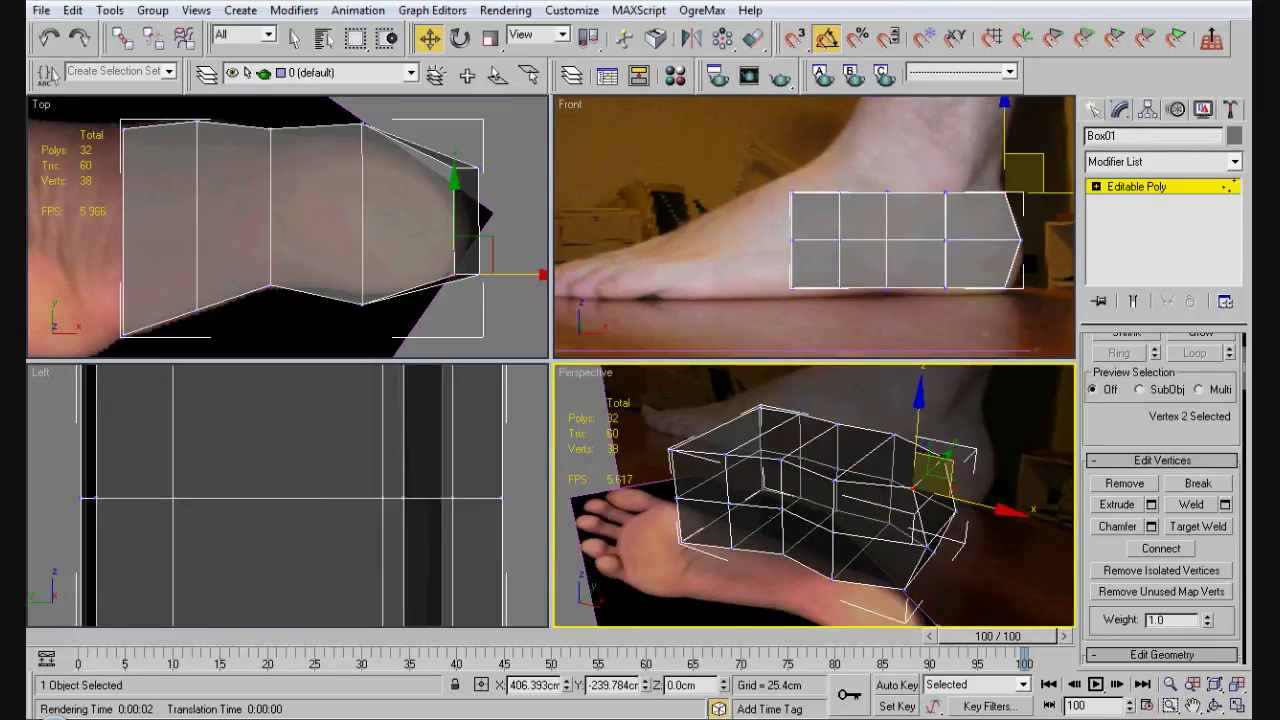
pyautogui.keyDown('ctrl'); pyautogui.click(950, 455); pyautogui.keyUp('ctrl')
pyautogui.keyDown('alt'); pyautogui.moveTo(950, 455); pyautogui.dragTo(845, 500, button='middle'); pyautogui.keyUp('alt')
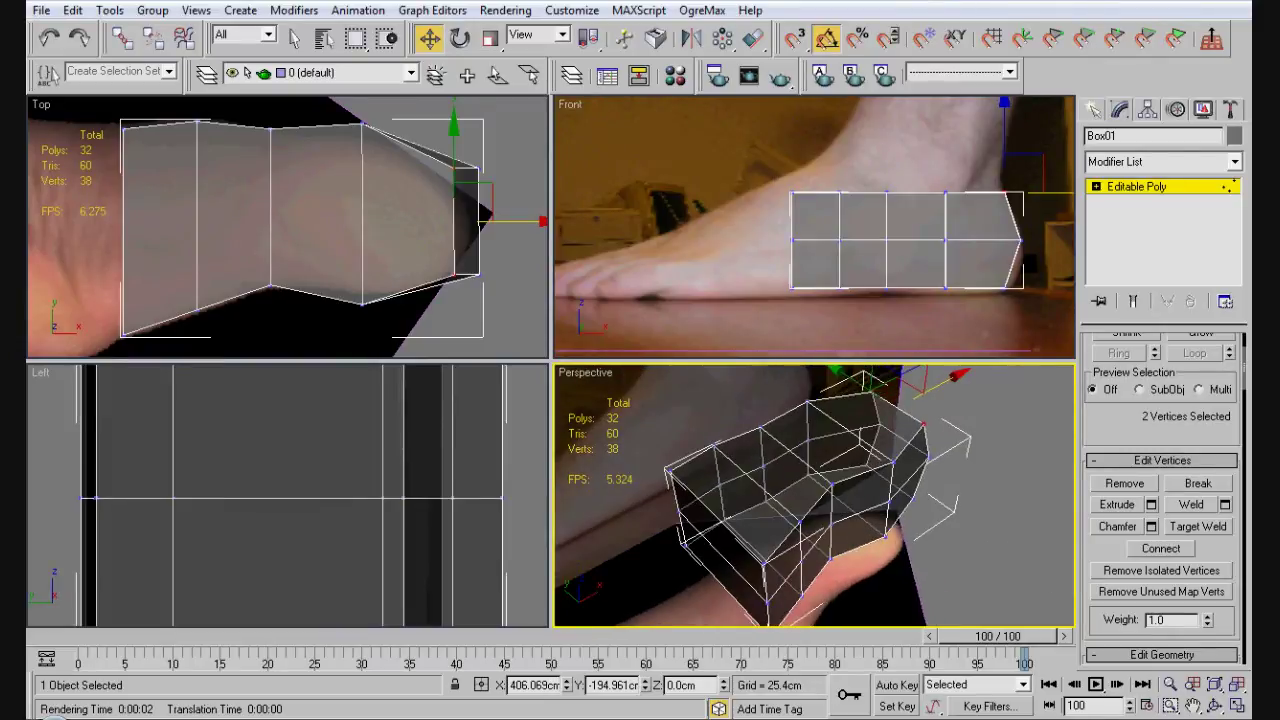
pyautogui.moveTo(775, 175); pyautogui.dragTo(1040, 210)
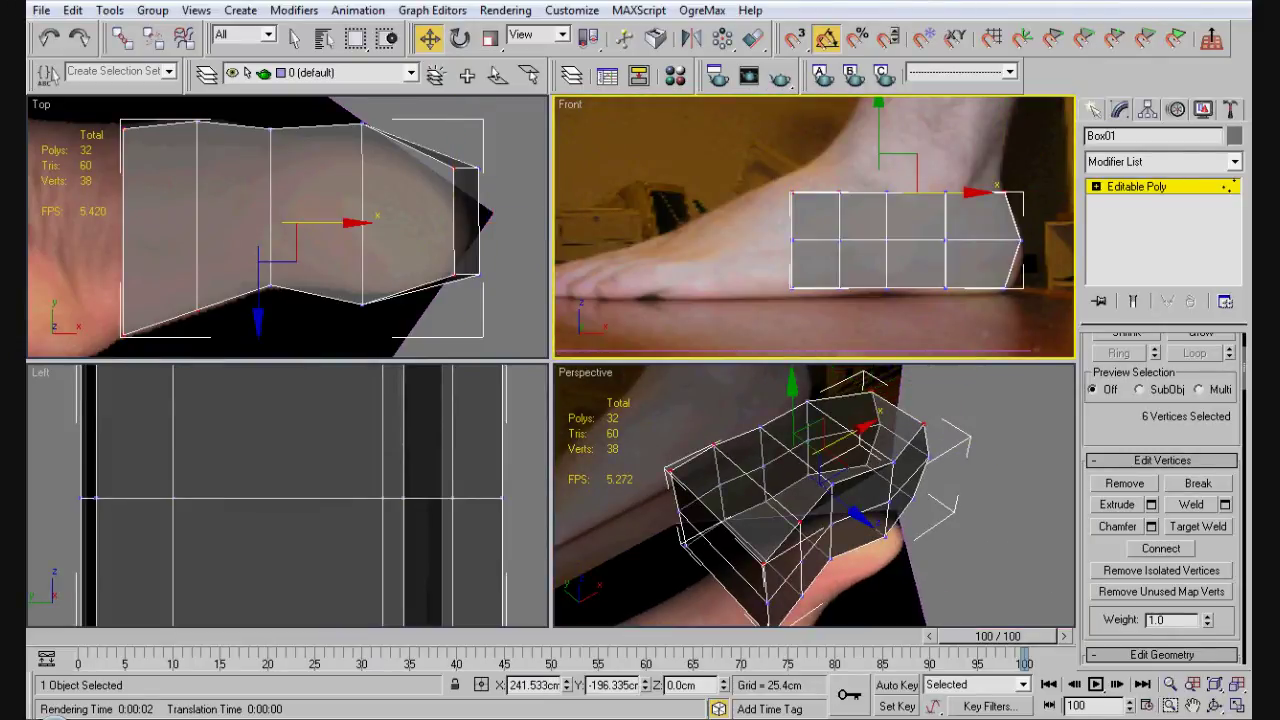
# - Turn off See-Through and scale the box down on Y to 84 to narrow it
pyautogui.press('r')
pyautogui.hotkey('alt', 'x')
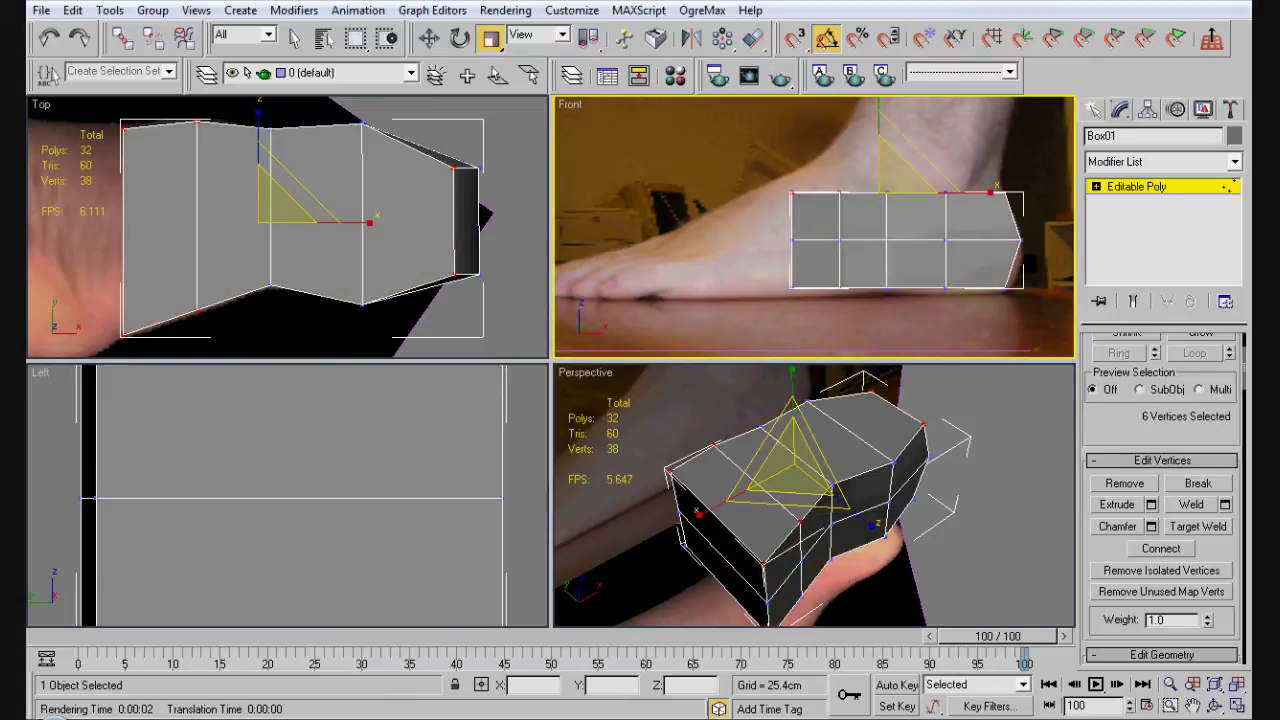
pyautogui.rightClick(1010, 590)
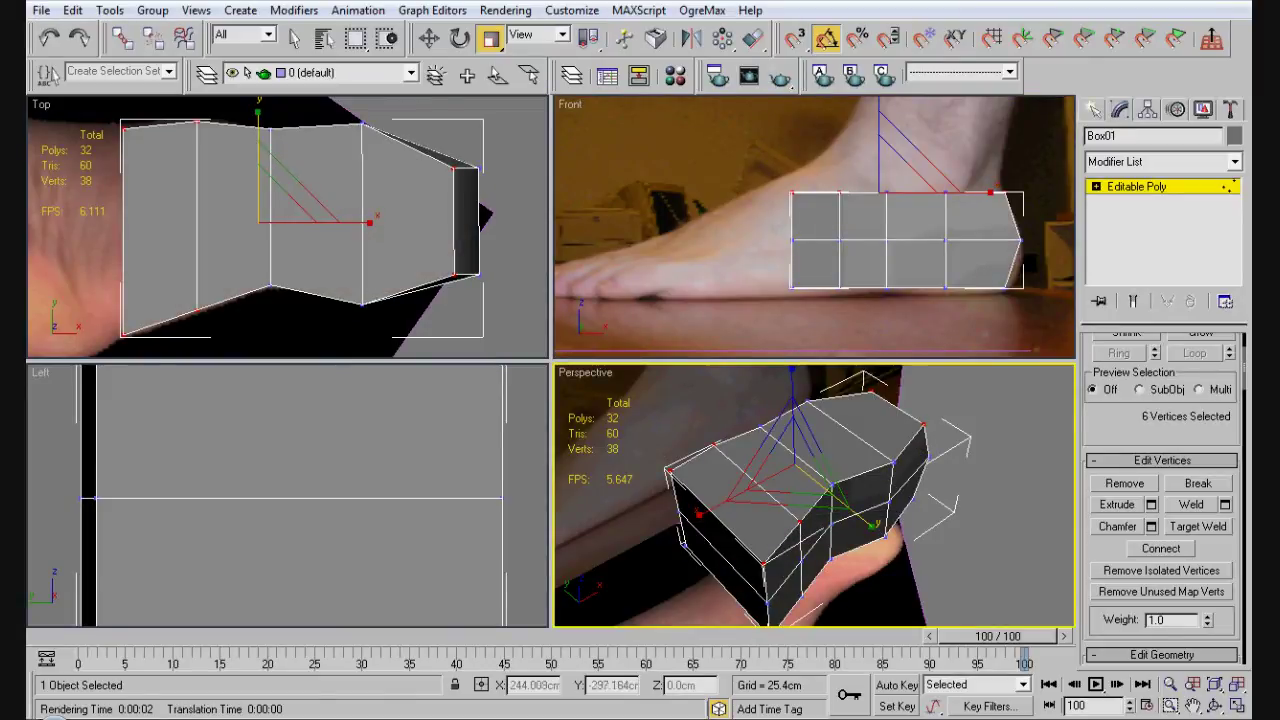
pyautogui.moveTo(860, 520); pyautogui.dragTo(851, 533)
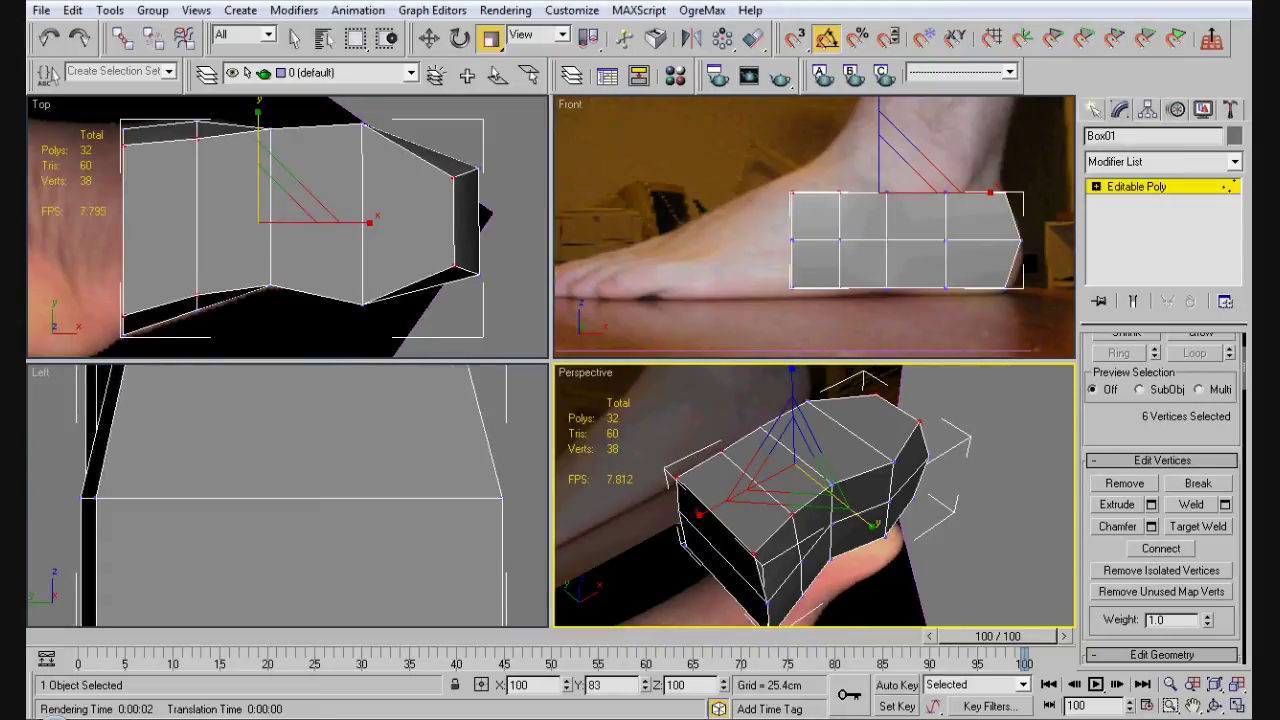
pyautogui.keyDown('alt'); pyautogui.moveTo(790, 470); pyautogui.dragTo(825, 480, button='middle'); pyautogui.keyUp('alt')
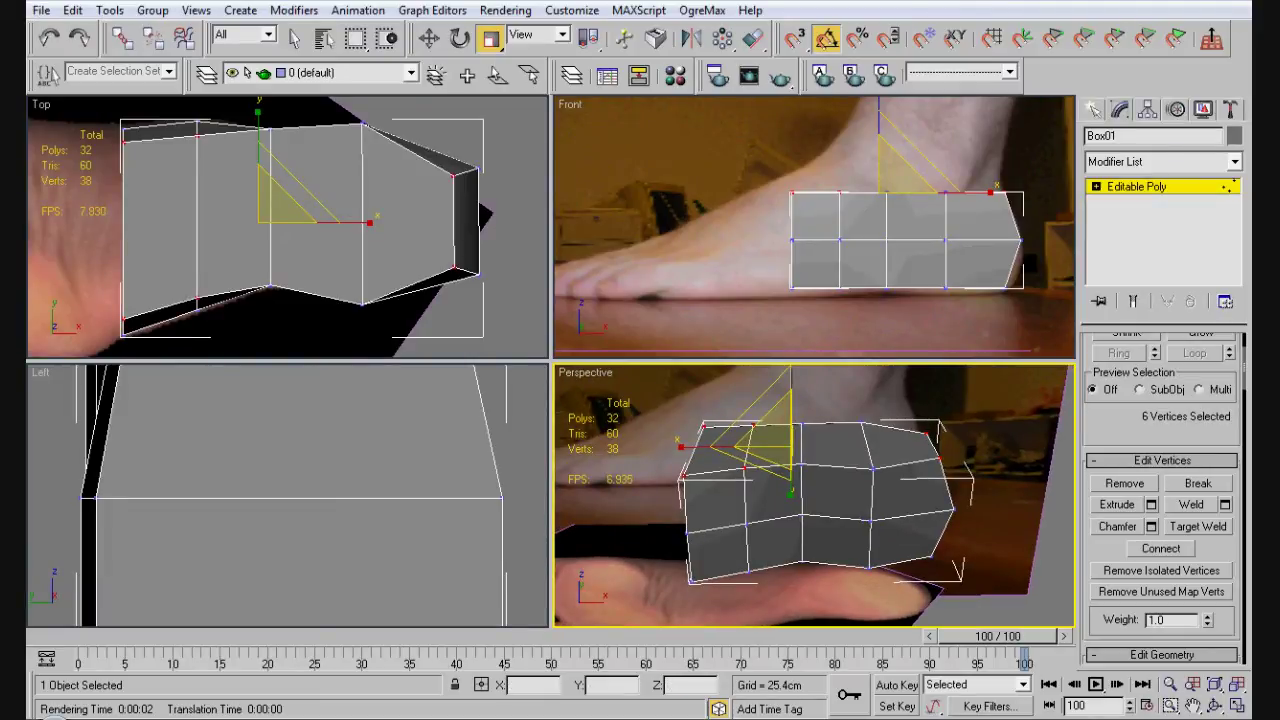
pyautogui.keyDown('alt'); pyautogui.moveTo(820, 230); pyautogui.dragTo(765, 285, button='middle'); pyautogui.keyUp('alt')
pyautogui.press('f')
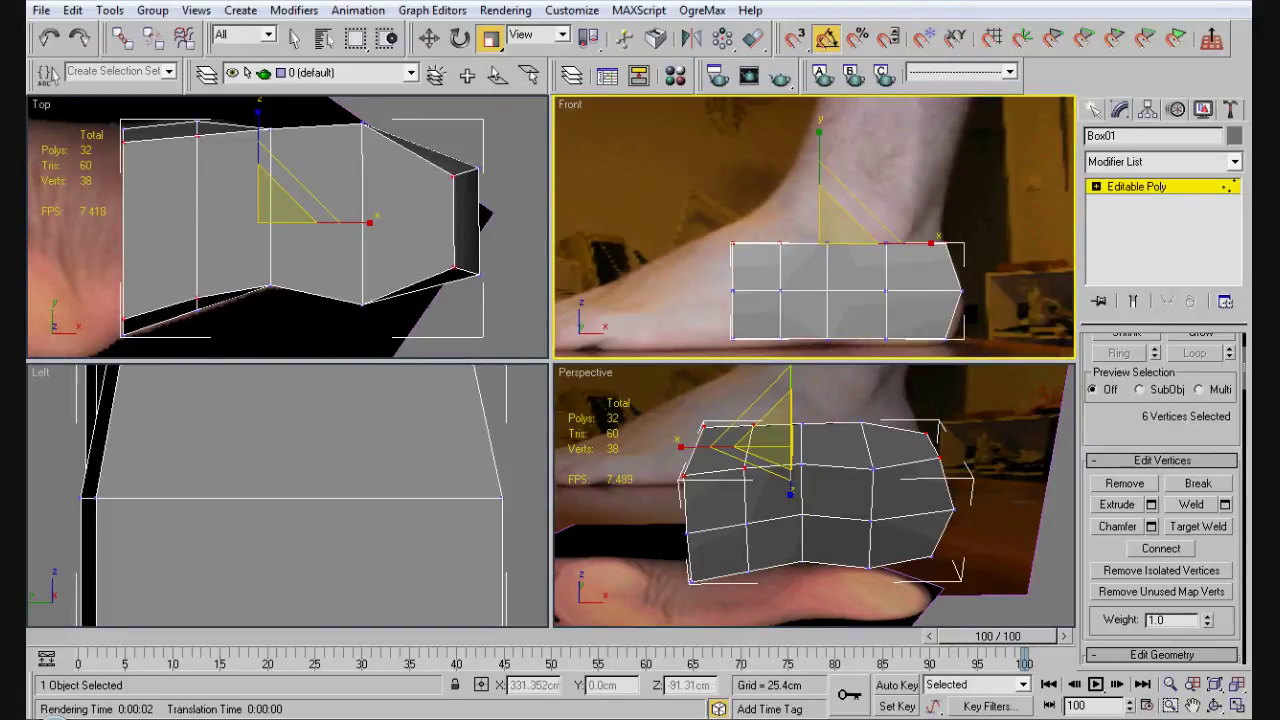
pyautogui.keyDown('alt'); pyautogui.moveTo(815, 495); pyautogui.dragTo(1050, 471, button='middle'); pyautogui.keyUp('alt')
# - Ring-select an edge and connect it into a new loop, reaching 44 polygons and 50 vertices
pyautogui.press('2')
pyautogui.click(895, 500)
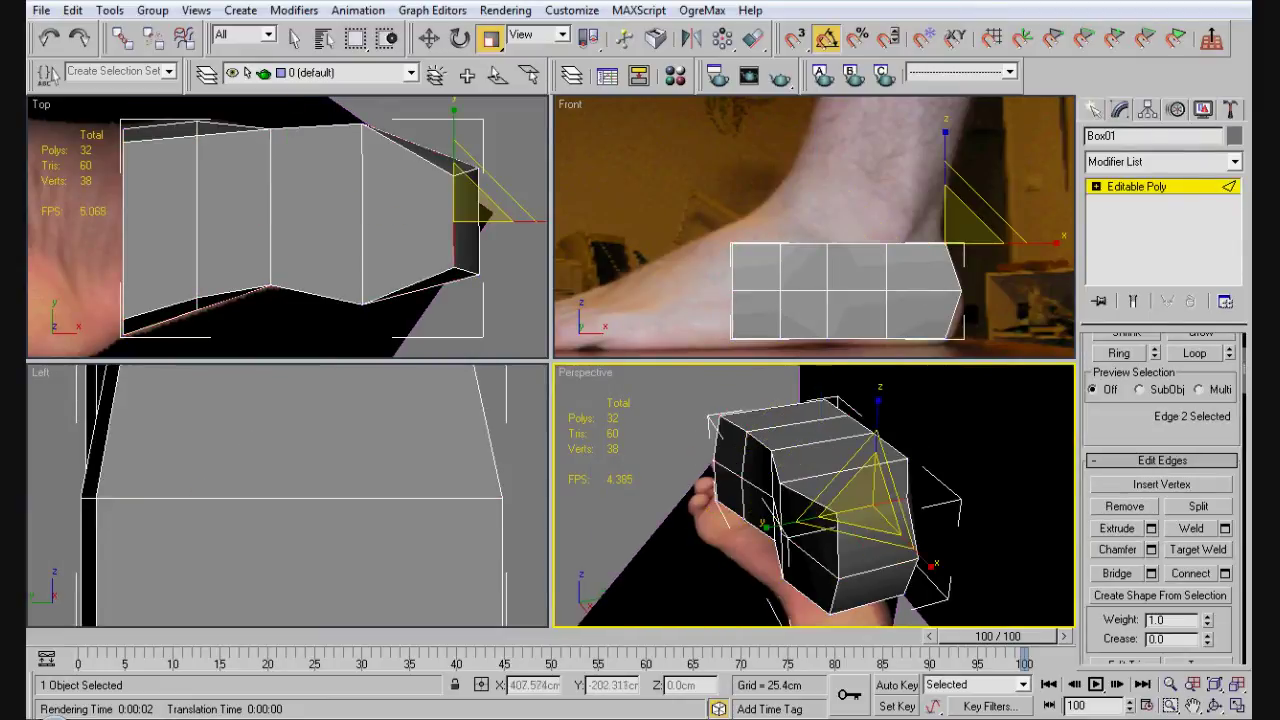
pyautogui.click(1119, 353)
pyautogui.click(1190, 573)
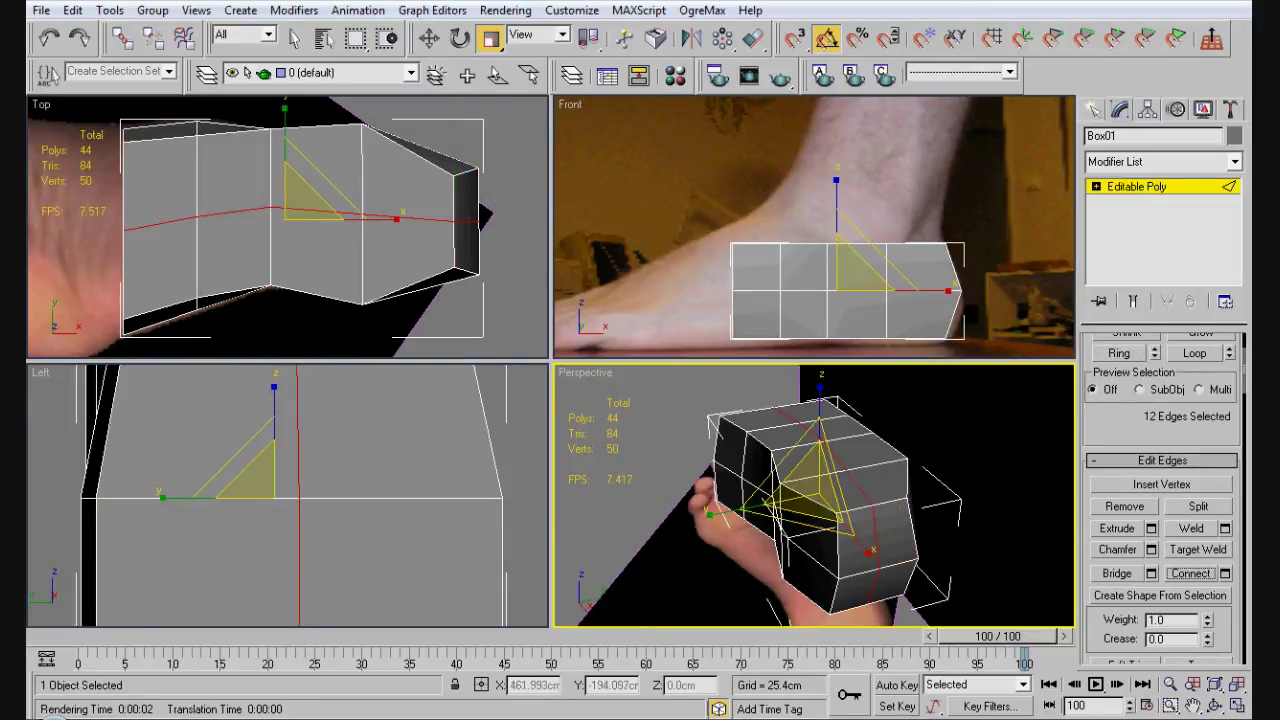
pyautogui.press('w')
pyautogui.keyDown('alt'); pyautogui.moveTo(815, 495); pyautogui.dragTo(890, 500, button='middle'); pyautogui.keyUp('alt')
pyautogui.click(900, 500)
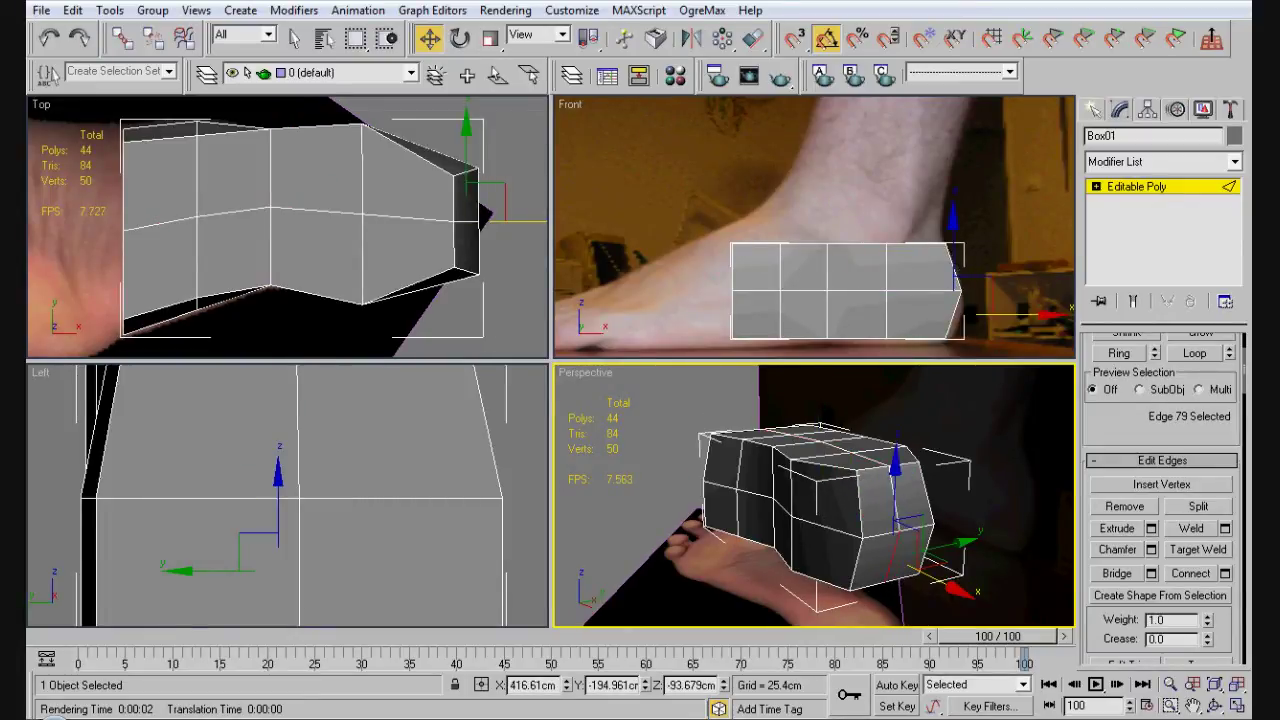
# - In vertex mode, pull the tip vertex and the two lower tip vertices inward in the Front view
pyautogui.press('1')
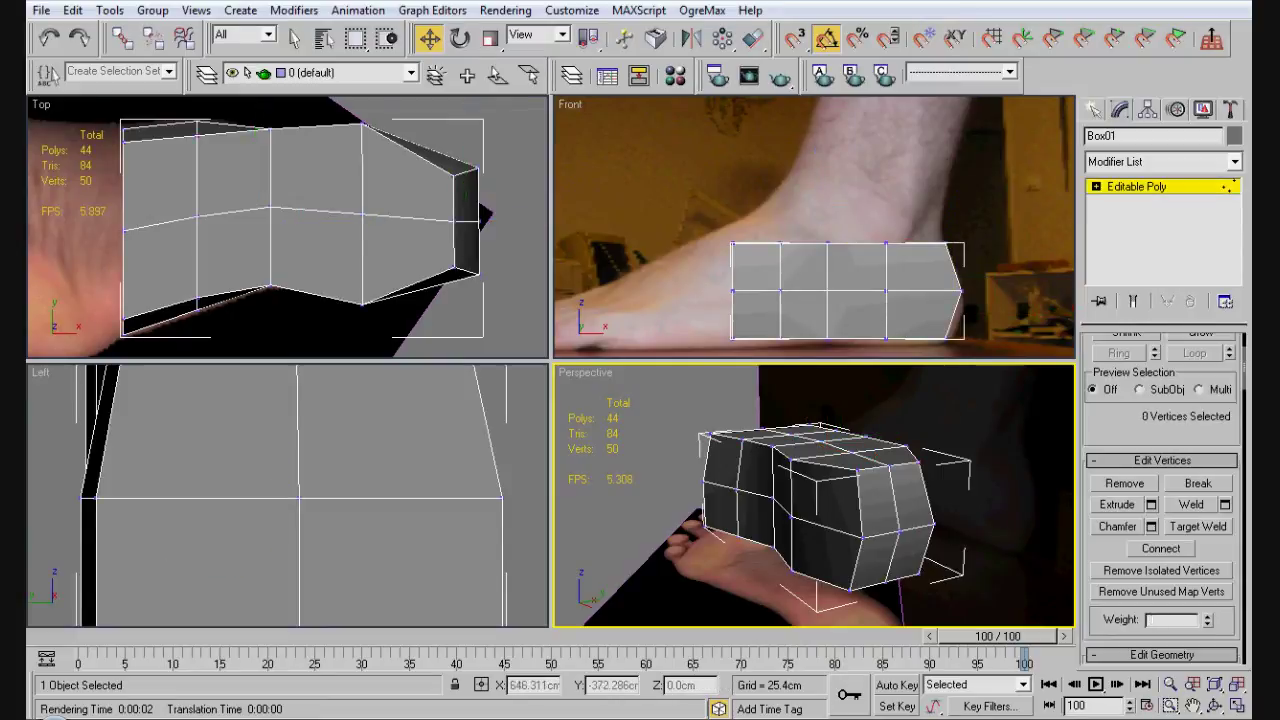
pyautogui.moveTo(915, 575); pyautogui.dragTo(932, 583)
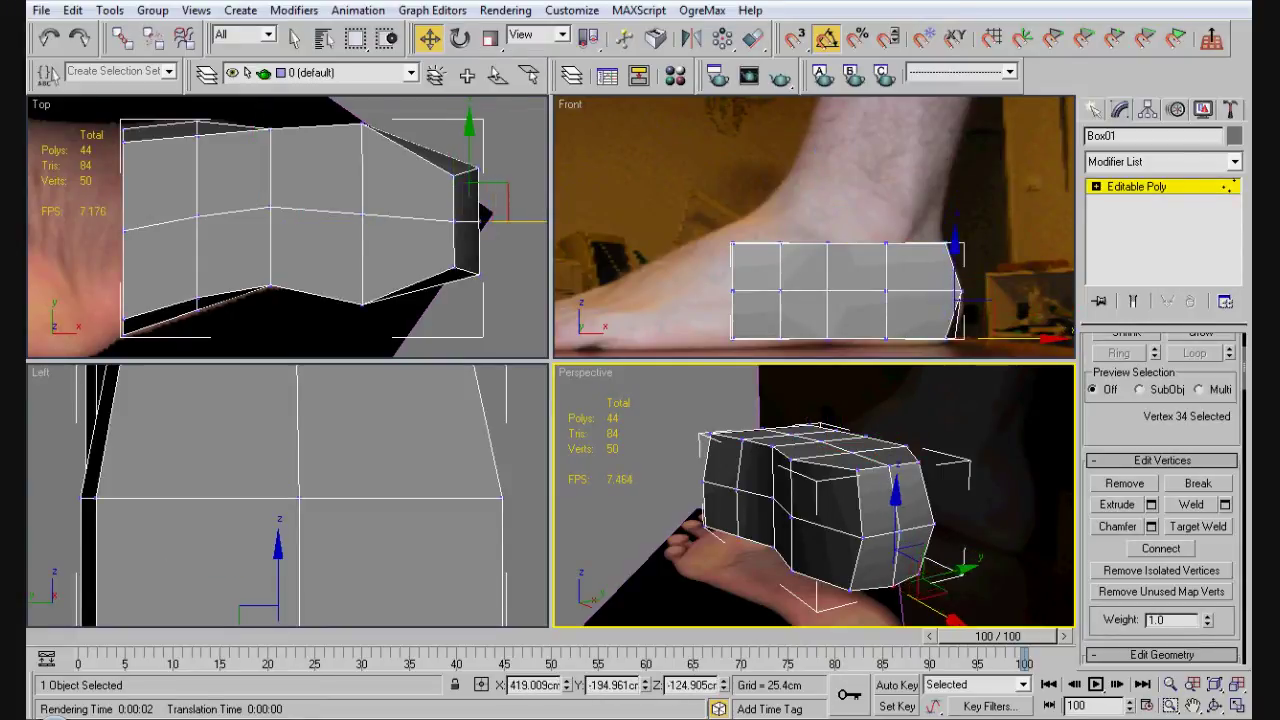
pyautogui.click(960, 293)
pyautogui.moveTo(938, 228); pyautogui.dragTo(972, 258)
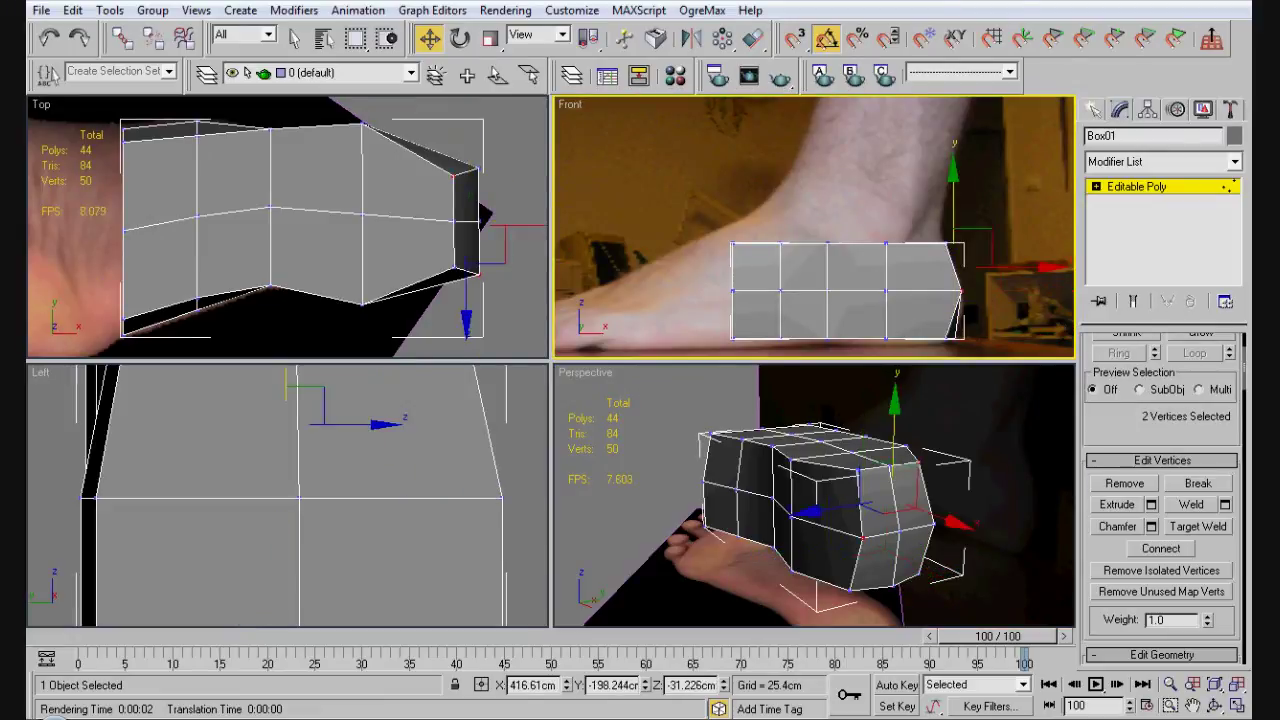
pyautogui.keyDown('ctrl'); pyautogui.click(960, 293); pyautogui.keyUp('ctrl')
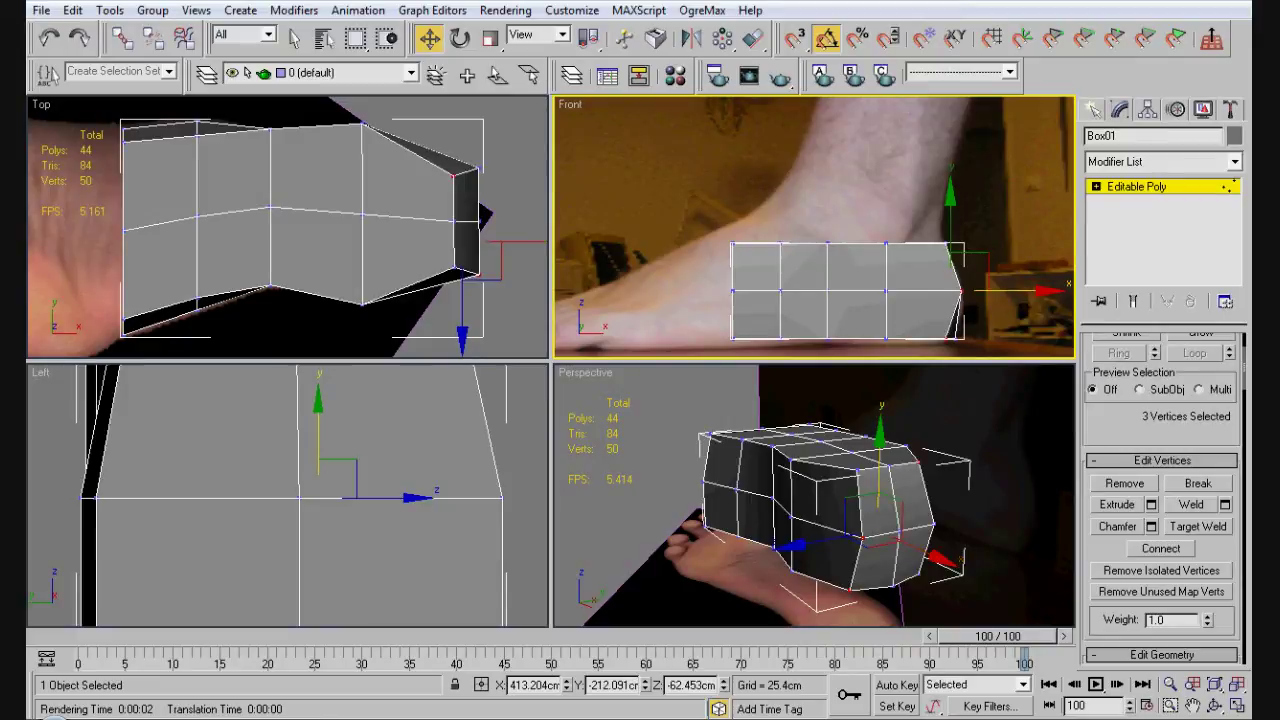
pyautogui.keyDown('alt'); pyautogui.click(960, 243); pyautogui.keyUp('alt')
pyautogui.moveTo(962, 300); pyautogui.dragTo(950, 300)
# - In the Perspective view, push the four toe-tip vertices inward along X
pyautogui.keyDown('alt'); pyautogui.moveTo(820, 500); pyautogui.dragTo(712, 500, button='middle'); pyautogui.keyUp('alt')
pyautogui.click(866, 564)
pyautogui.moveTo(755, 590); pyautogui.dragTo(800, 620)
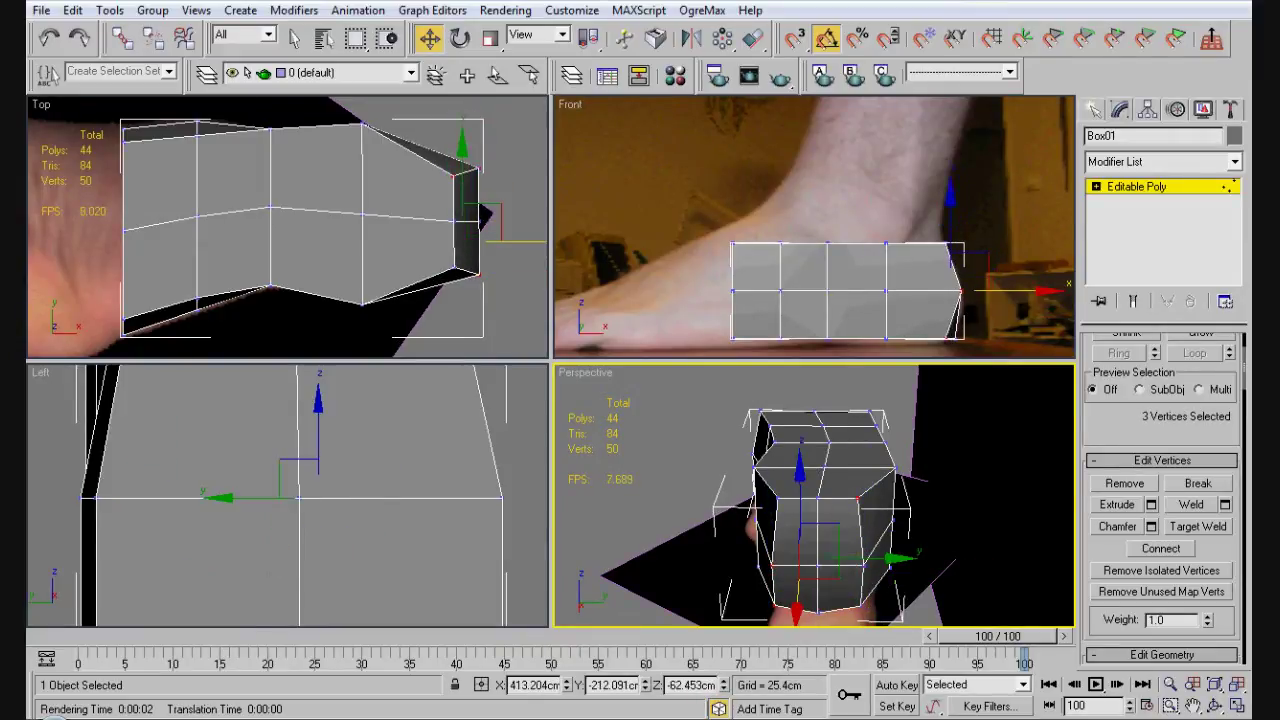
pyautogui.click(763, 615)
pyautogui.click(818, 607)
pyautogui.click(960, 560)
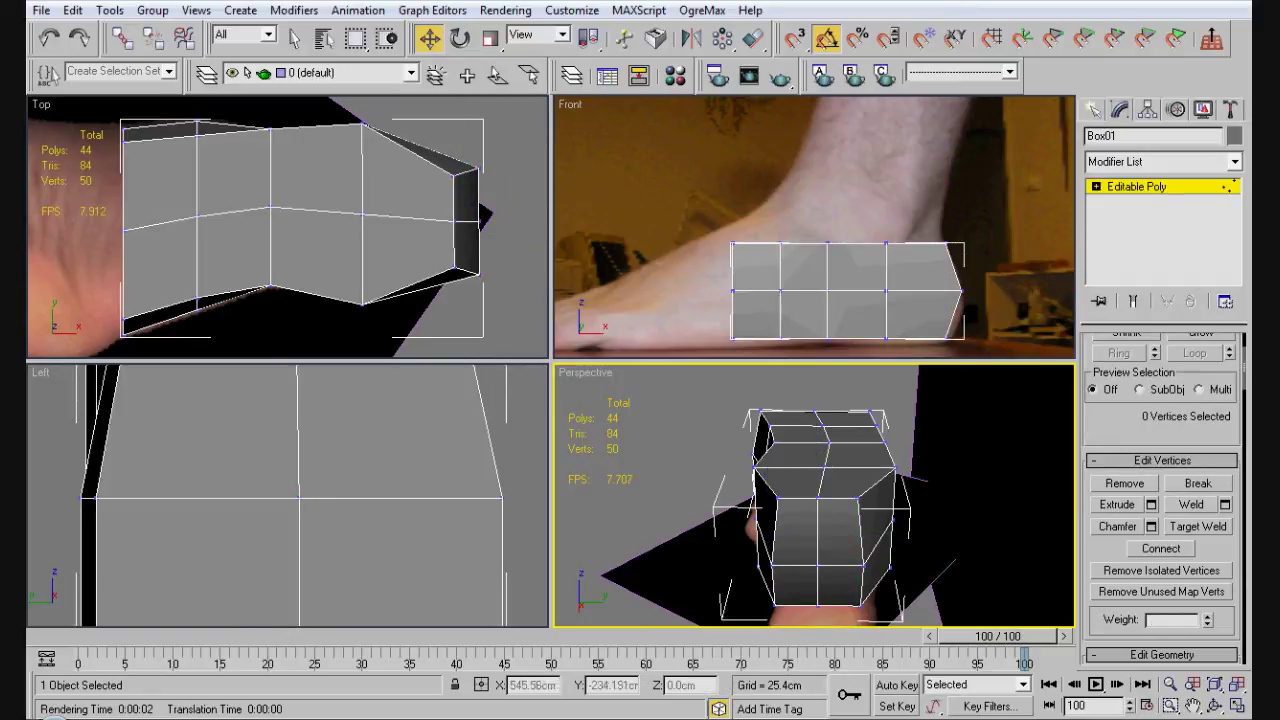
pyautogui.keyDown('alt'); pyautogui.moveTo(815, 495); pyautogui.dragTo(910, 485, button='middle'); pyautogui.keyUp('alt')
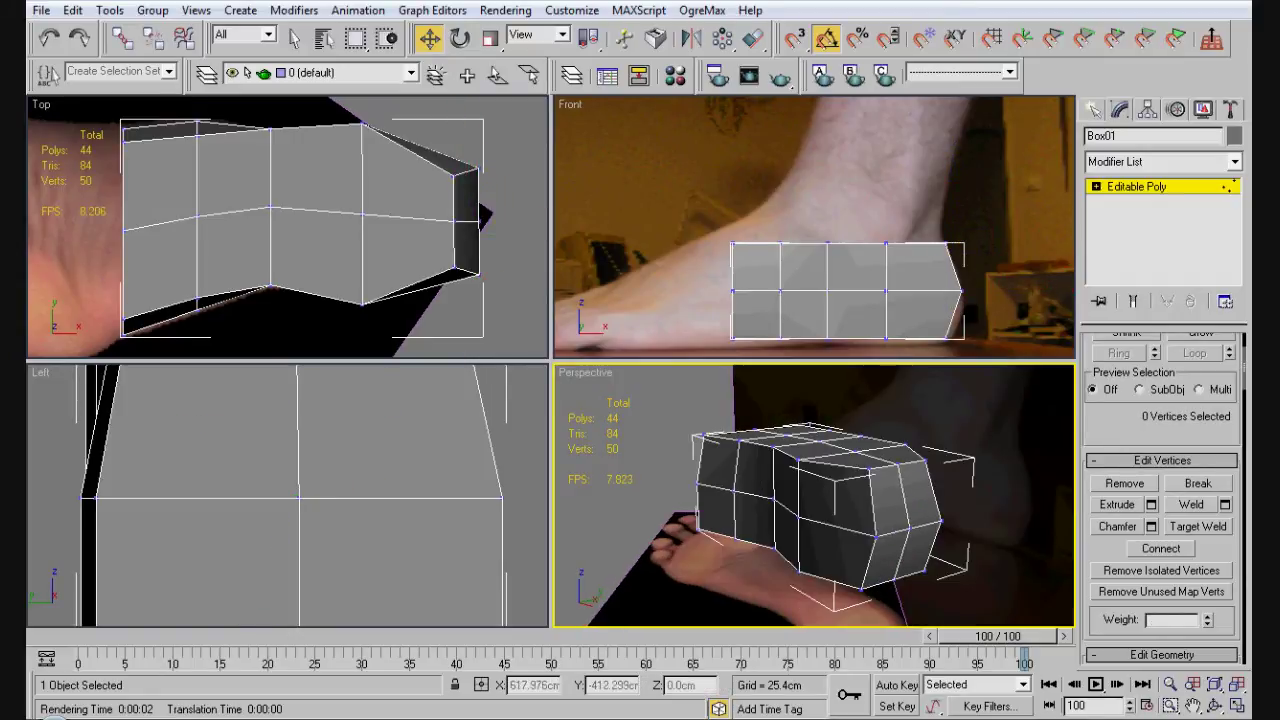
pyautogui.moveTo(922, 505); pyautogui.dragTo(958, 540)
pyautogui.keyDown('alt'); pyautogui.moveTo(910, 485); pyautogui.dragTo(870, 490, button='middle'); pyautogui.keyUp('alt')
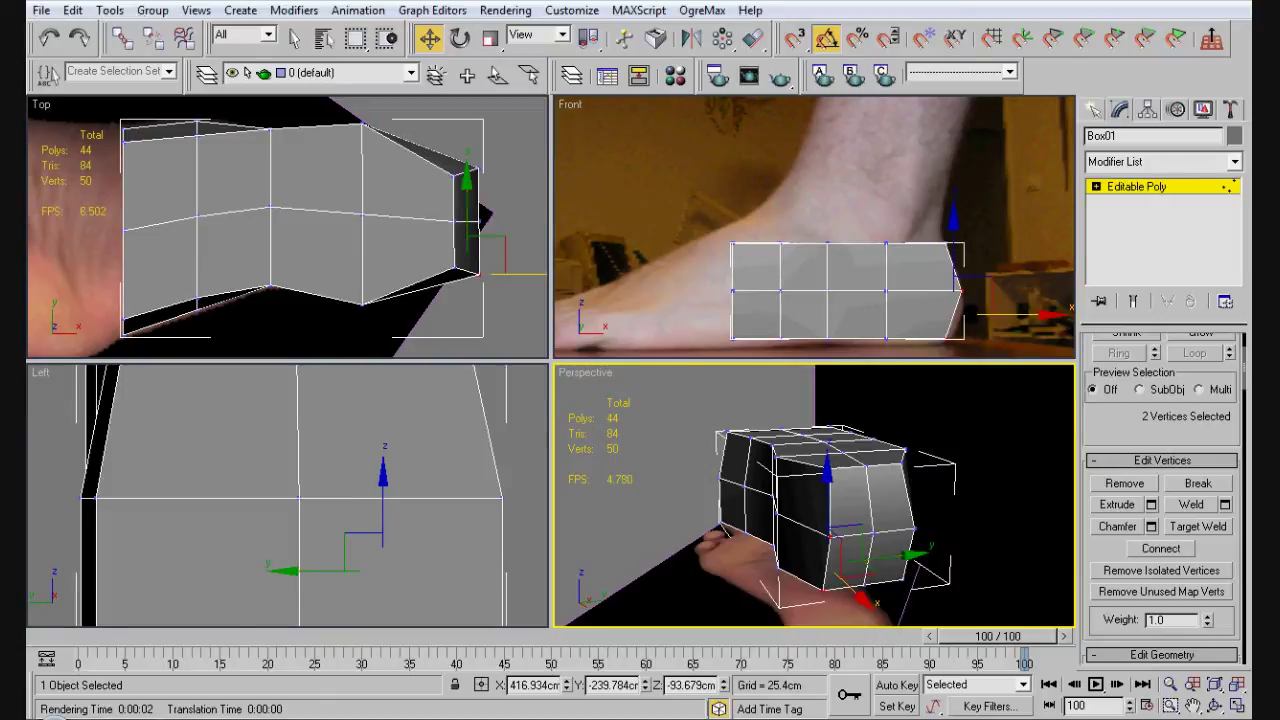
pyautogui.moveTo(835, 525); pyautogui.dragTo(866, 512)
pyautogui.keyDown('ctrl'); pyautogui.click(906, 452); pyautogui.keyUp('ctrl')
pyautogui.keyDown('alt'); pyautogui.moveTo(815, 495); pyautogui.dragTo(860, 490, button='middle'); pyautogui.keyUp('alt')
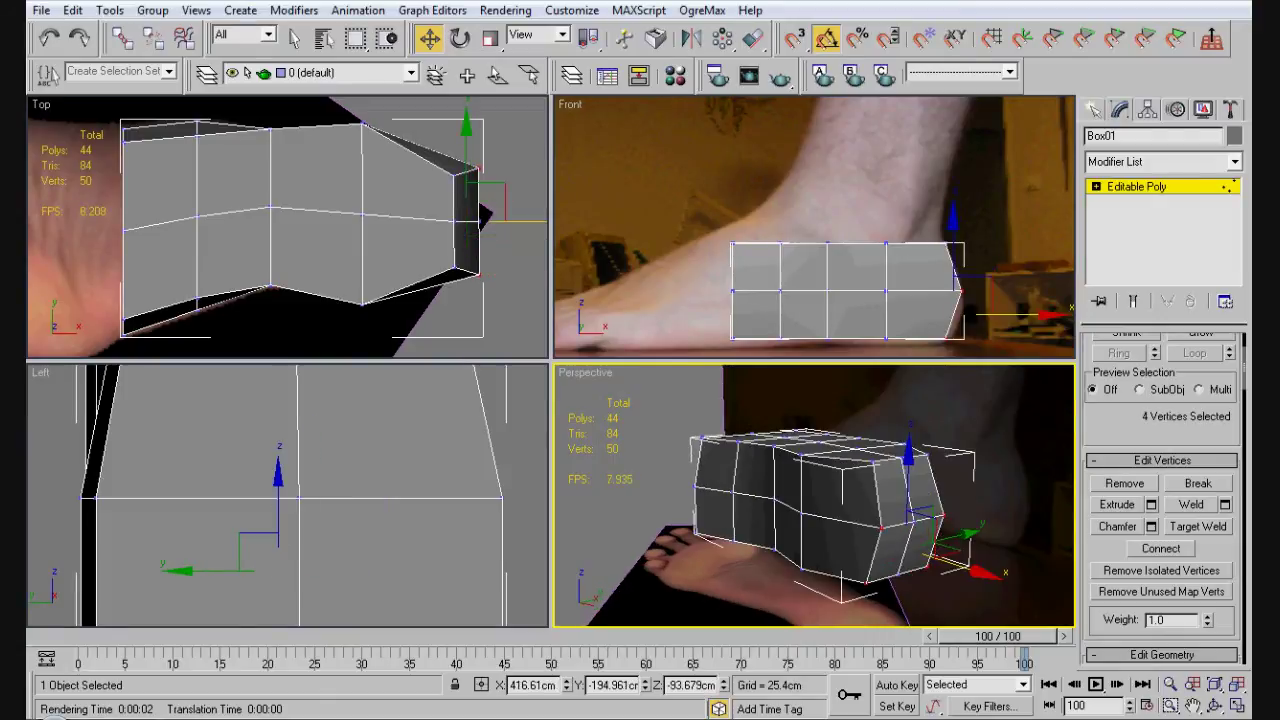
pyautogui.moveTo(950, 545)
pyautogui.mouseDown()
pyautogui.moveTo(962, 553)
pyautogui.moveTo(942, 540)
pyautogui.mouseUp()
# - In the Front view, nudge the top and lower tip vertices along X
pyautogui.rightClick(950, 250)
pyautogui.click(955, 244)
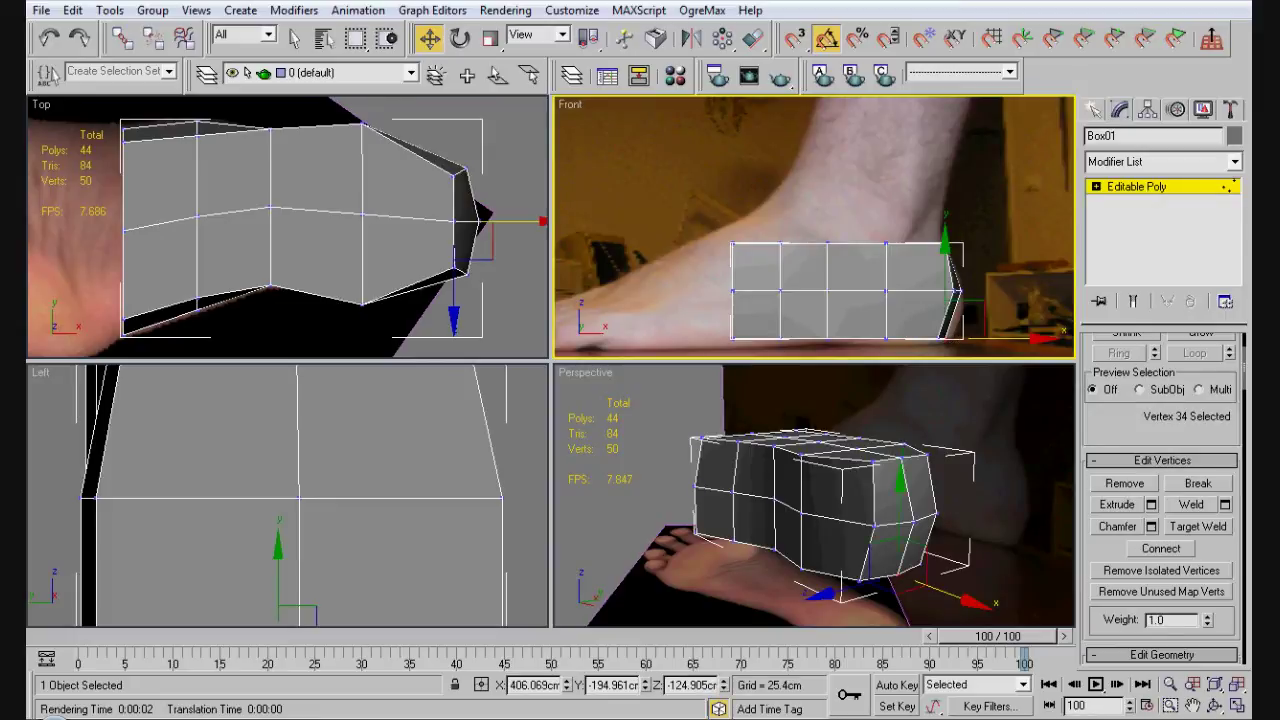
pyautogui.moveTo(930, 215); pyautogui.dragTo(1057, 330)
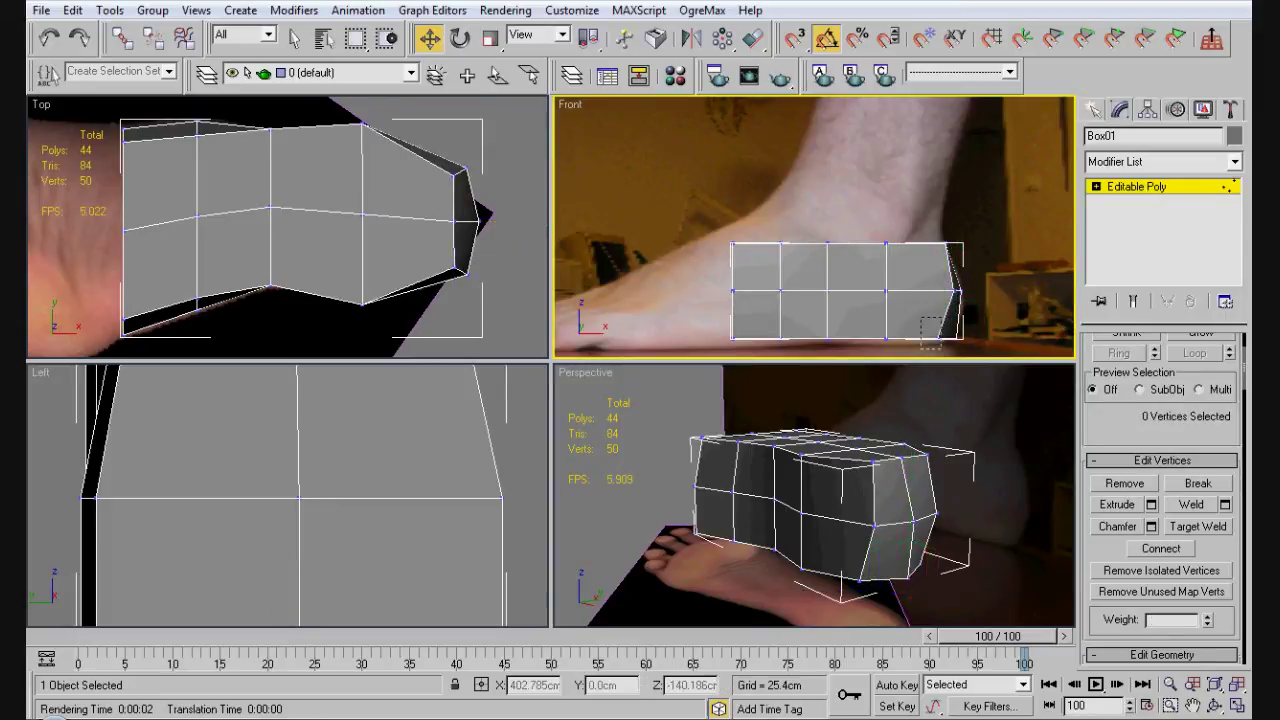
pyautogui.moveTo(950, 295); pyautogui.dragTo(953, 295)
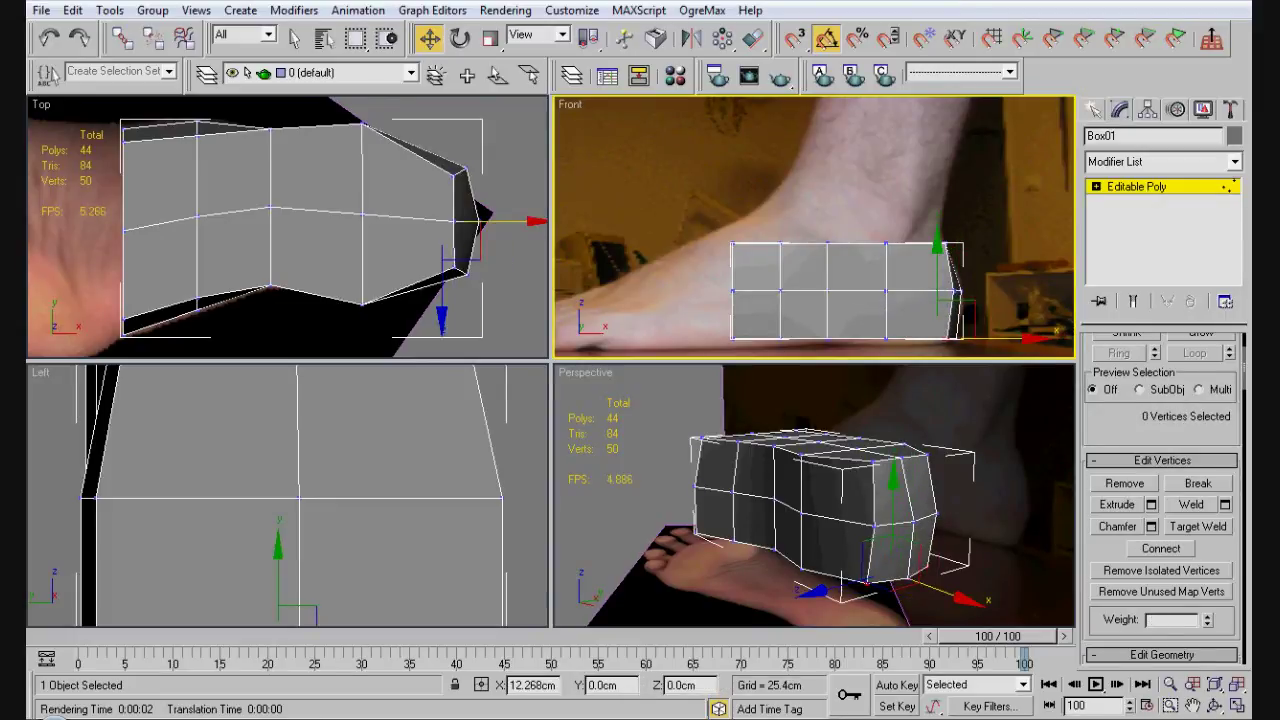
pyautogui.click(640, 400)
# - Reshape two toe-end vertices from above so the front tapers to a point
pyautogui.keyDown('alt'); pyautogui.moveTo(815, 500); pyautogui.dragTo(700, 505, button='middle'); pyautogui.keyUp('alt')
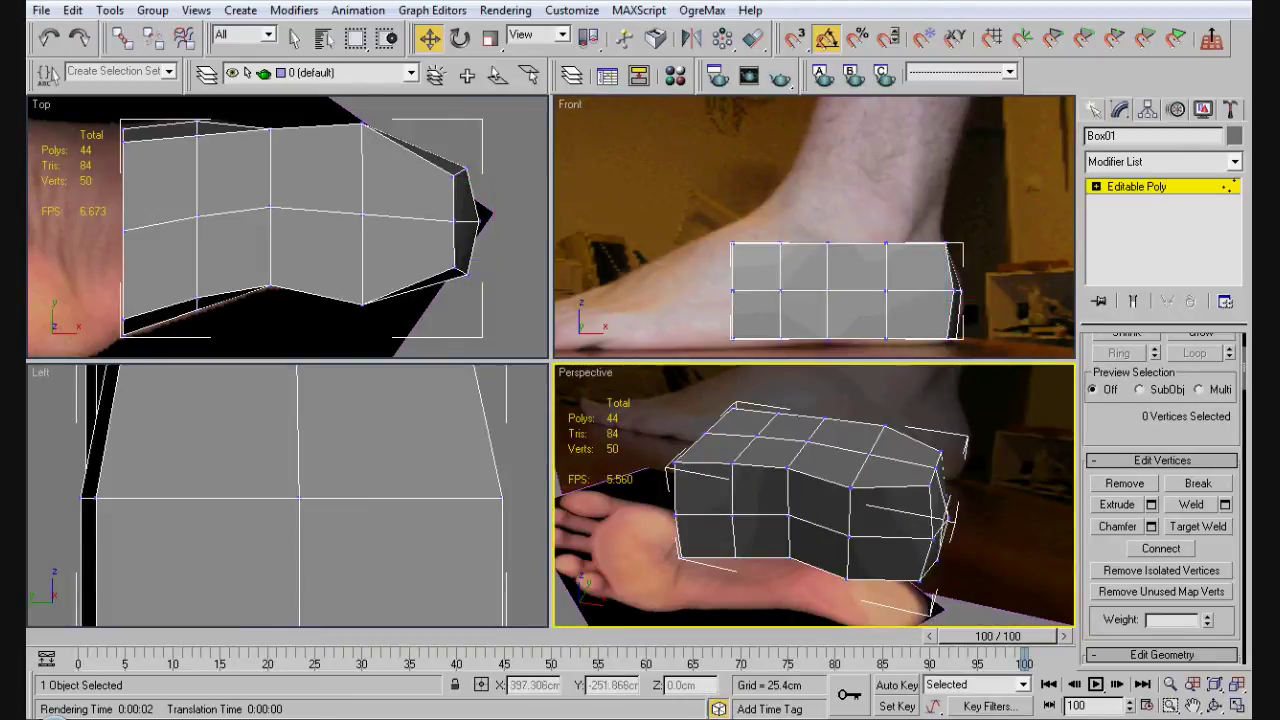
pyautogui.click(942, 490)
pyautogui.keyDown('alt'); pyautogui.moveTo(942, 490); pyautogui.dragTo(900, 492, button='middle'); pyautogui.keyUp('alt')
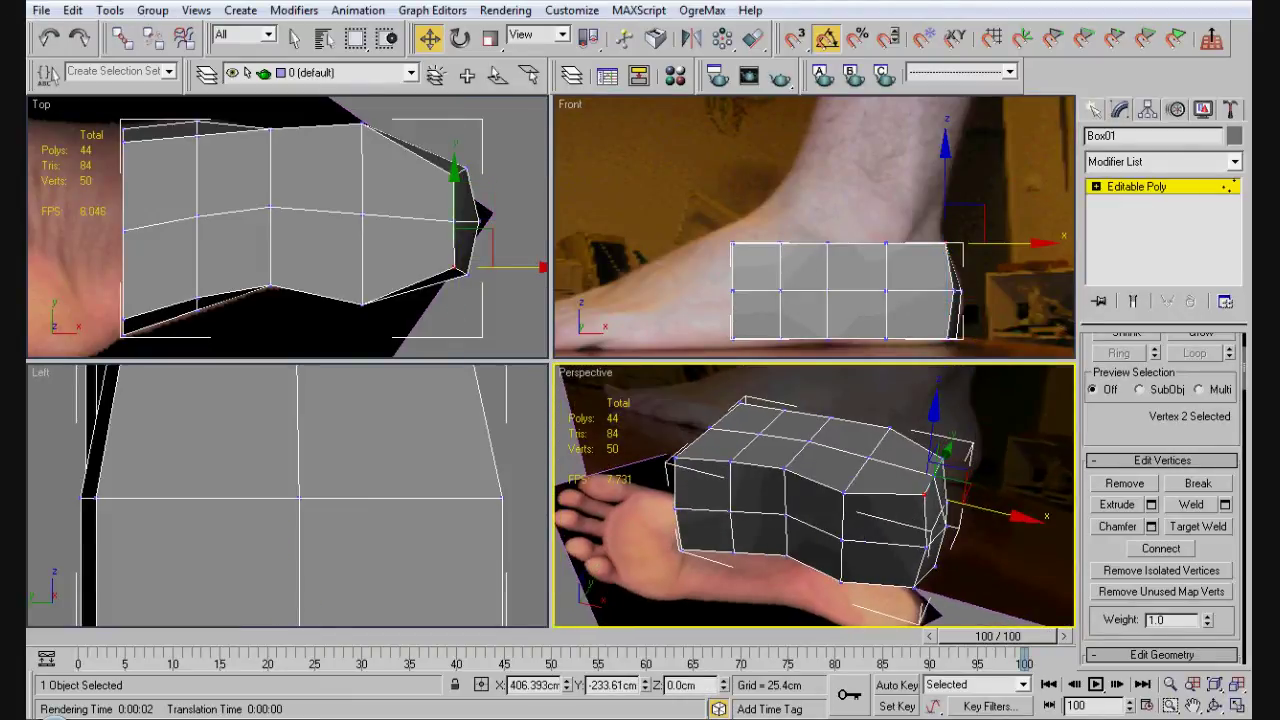
pyautogui.keyDown('ctrl'); pyautogui.click(948, 440); pyautogui.keyUp('ctrl')
pyautogui.moveTo(458, 218); pyautogui.dragTo(452, 218)
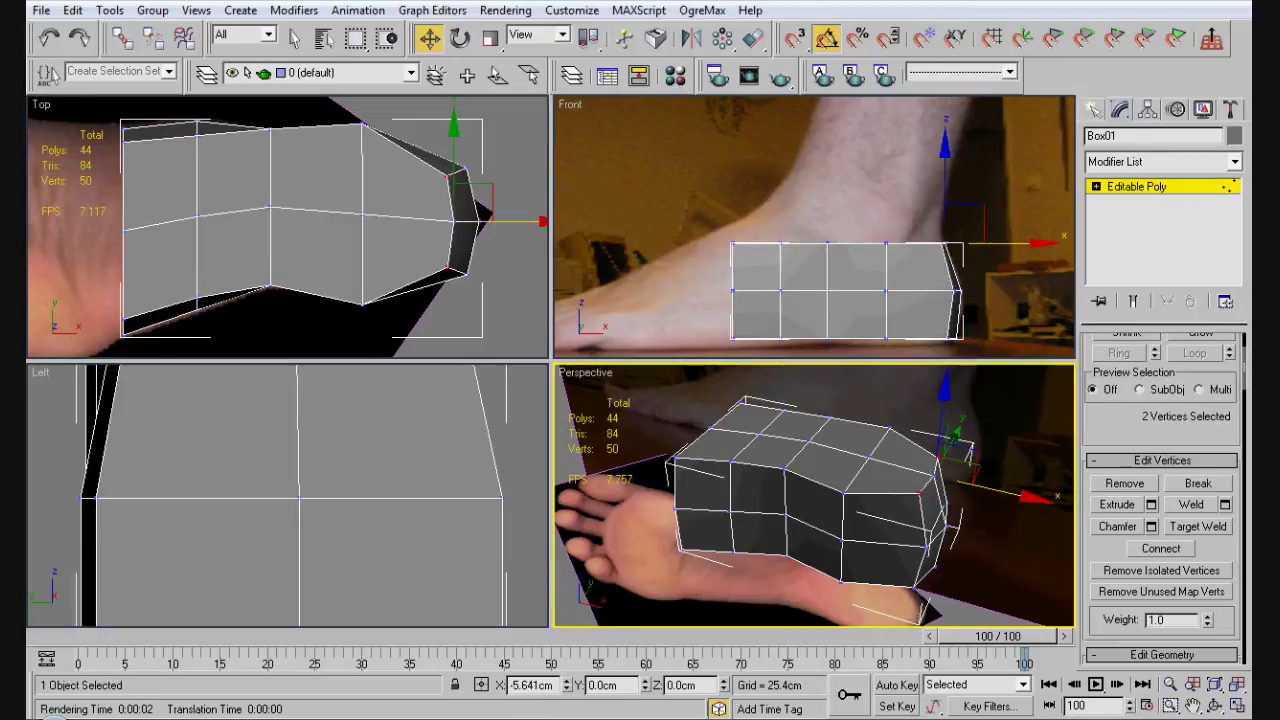
pyautogui.click(1010, 580)
pyautogui.keyDown('alt'); pyautogui.moveTo(1010, 580); pyautogui.dragTo(895, 580, button='middle'); pyautogui.keyUp('alt')
pyautogui.click(900, 499)
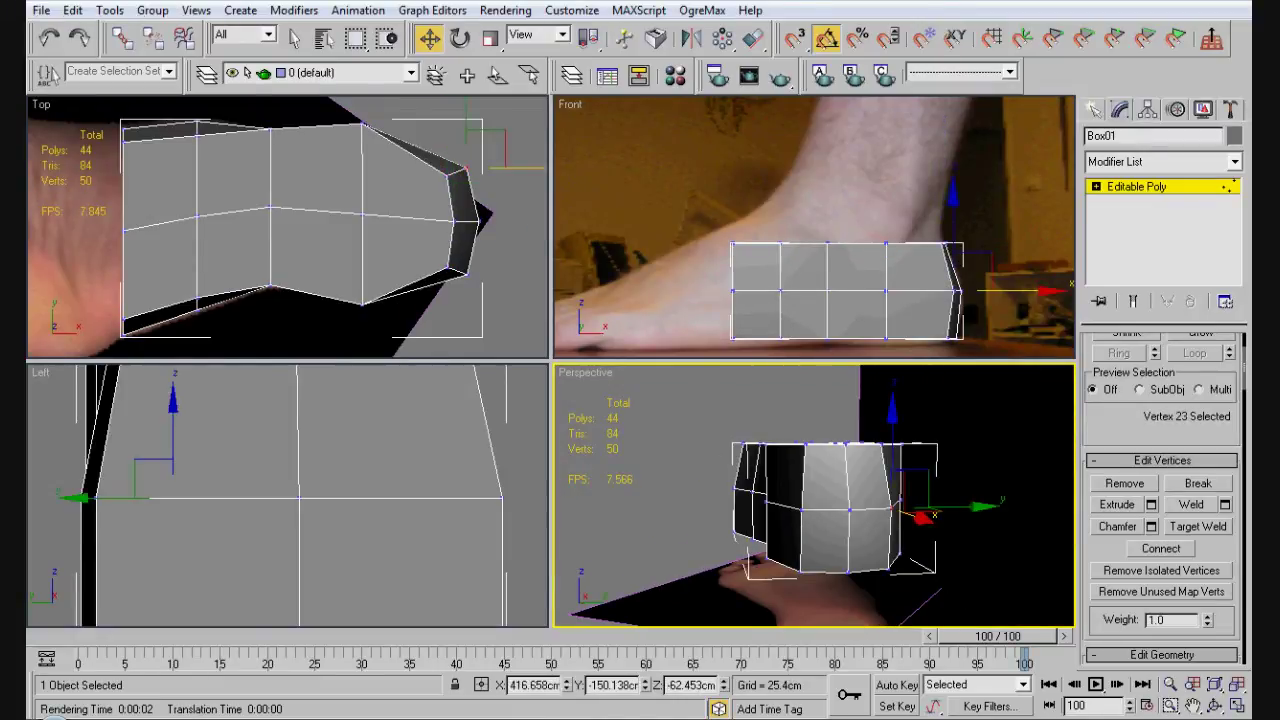
# - Scale the two toe-tip vertices outward on Y to 114% to widen the front
pyautogui.keyDown('ctrl'); pyautogui.click(849, 511); pyautogui.keyUp('ctrl')
pyautogui.press('r')
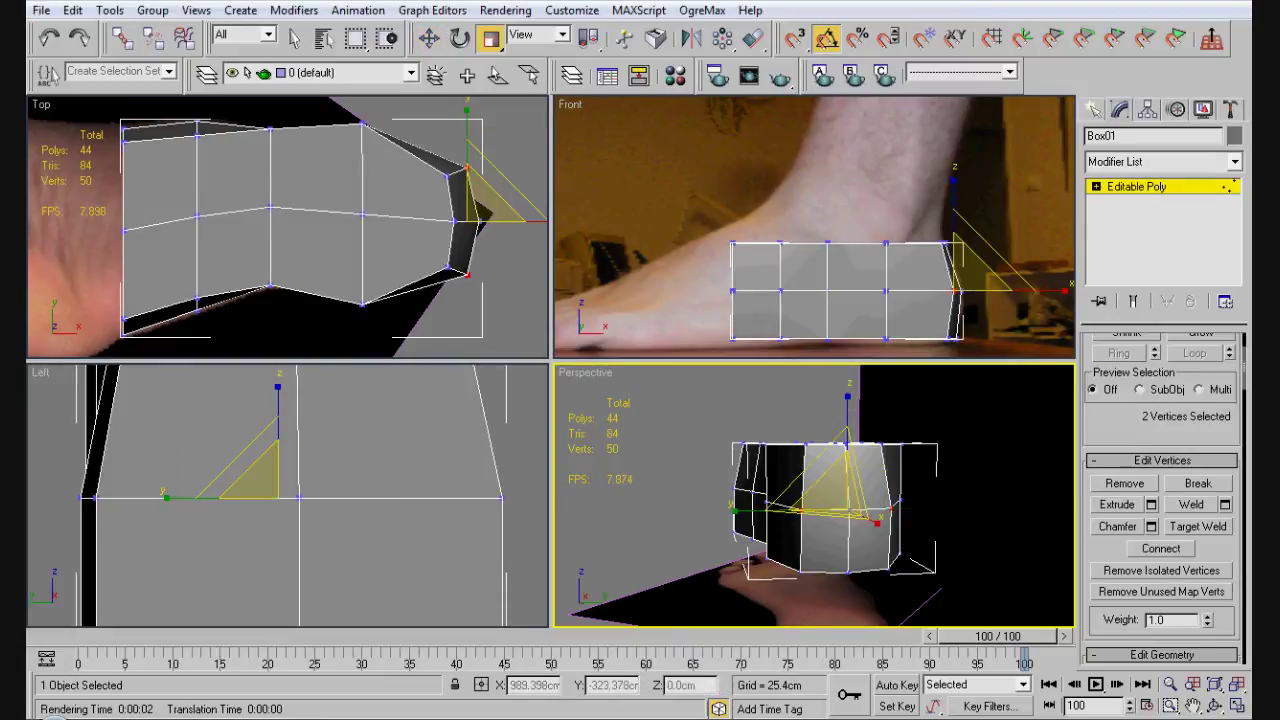
pyautogui.moveTo(820, 511); pyautogui.dragTo(820, 482)
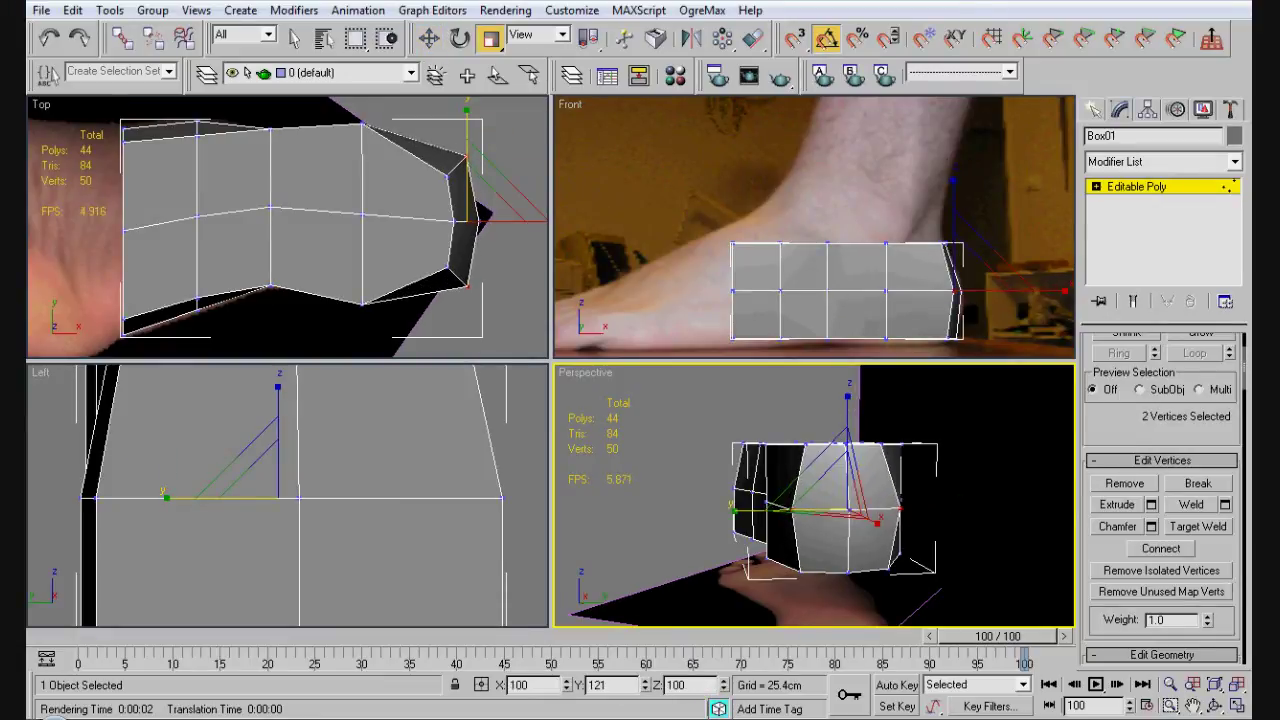
pyautogui.keyDown('alt'); pyautogui.moveTo(820, 482); pyautogui.dragTo(565, 462, button='middle'); pyautogui.keyUp('alt')
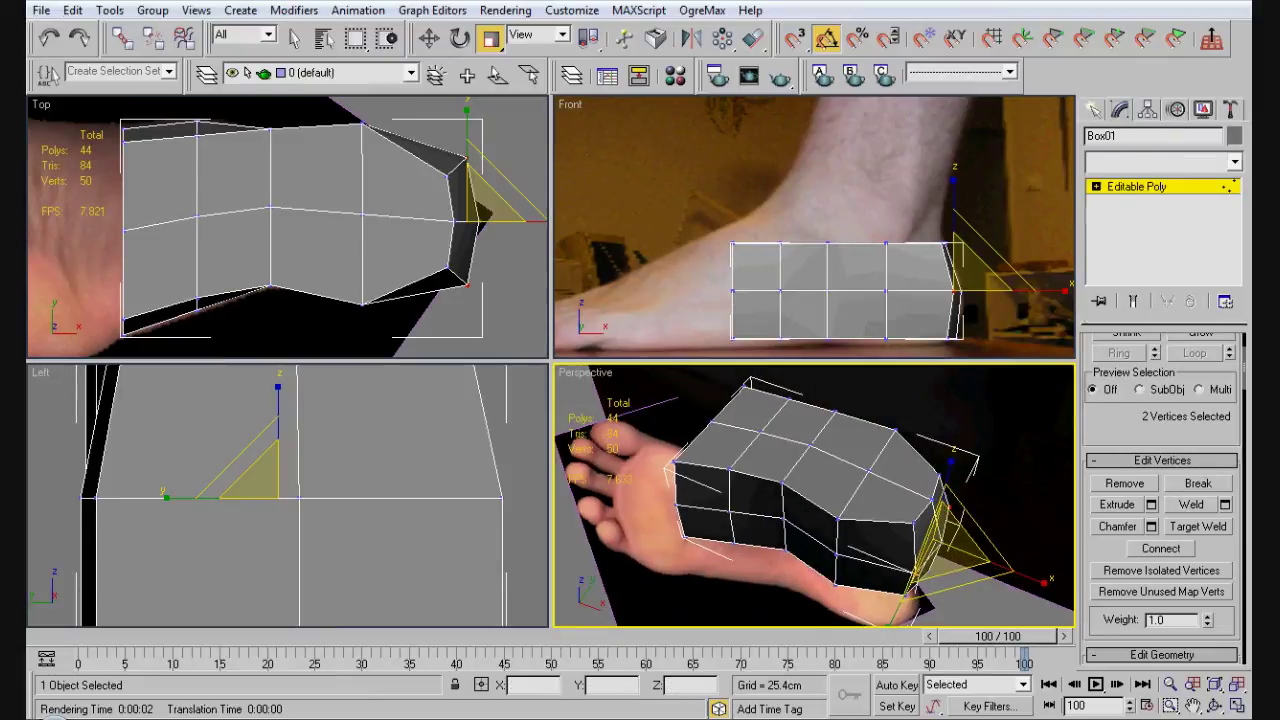
pyautogui.click(1160, 161)
# - Apply a MeshSmooth modifier (NURMS, 1 iteration) to the foot
pyautogui.scroll(-10, 1160, 430)
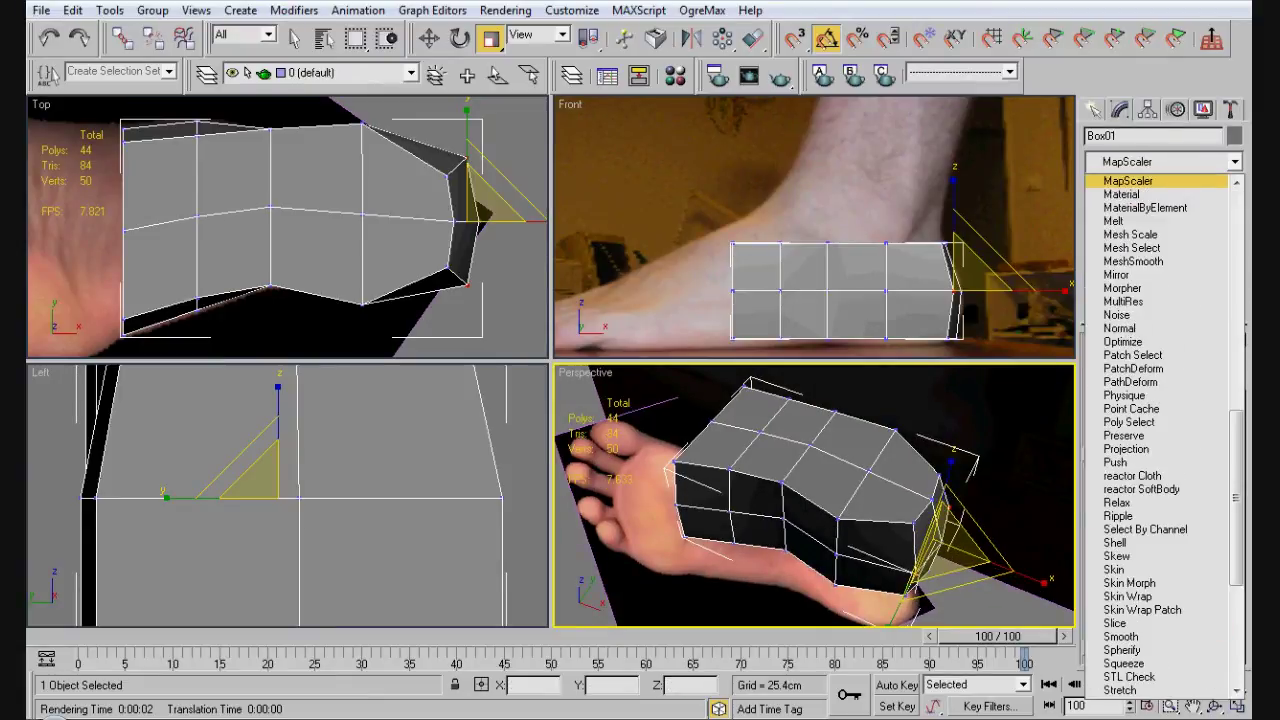
pyautogui.scroll(-3, 1130, 180)
pyautogui.click(1130, 180)
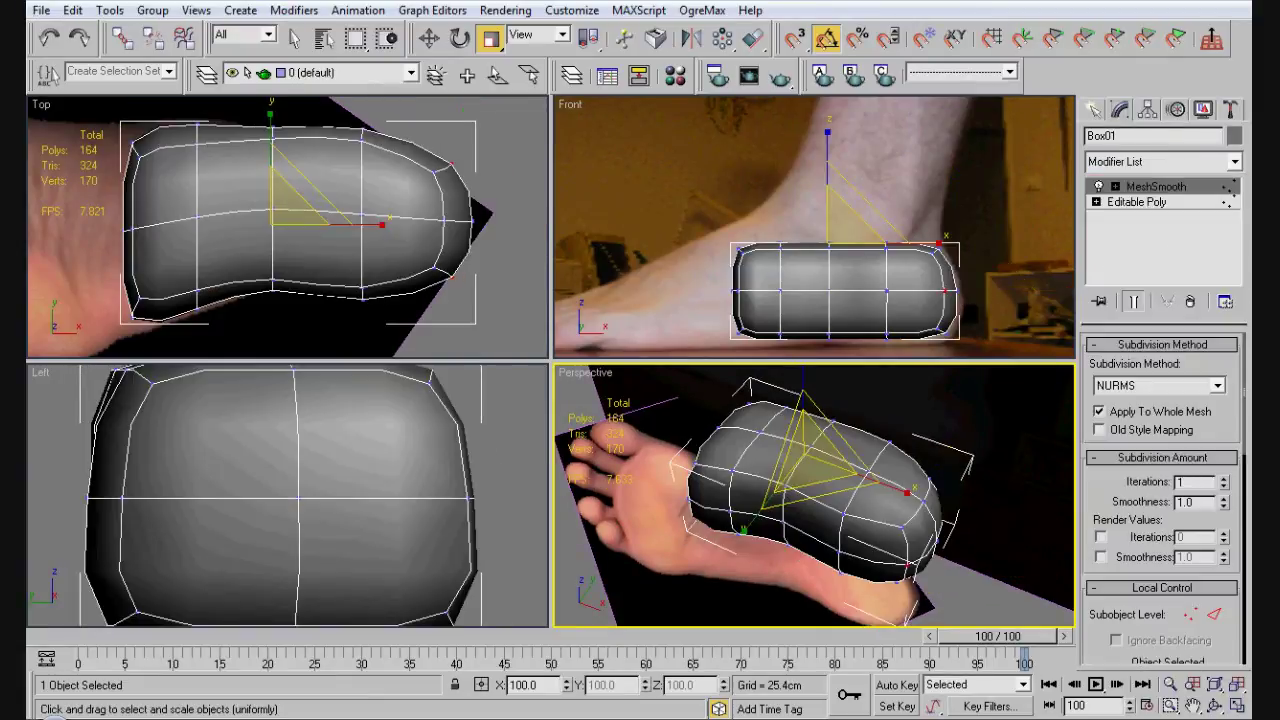
# - Inspect the 164-polygon smoothed foot, then return to the Editable Poly base level
pyautogui.press('r')
pyautogui.moveTo(300, 250); pyautogui.dragTo(248, 228, button='middle')
pyautogui.scroll(-4, 287, 495)
pyautogui.press('r')
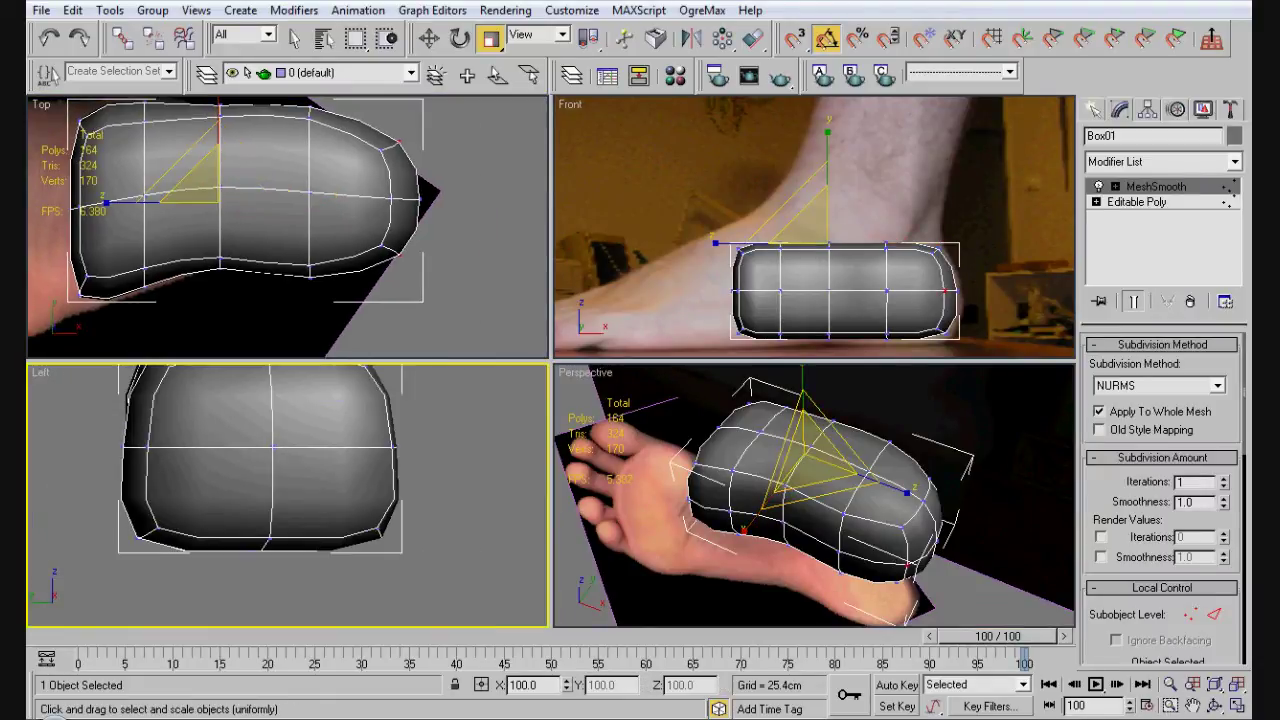
pyautogui.moveTo(814, 495); pyautogui.dragTo(794, 431, button='middle')
pyautogui.moveTo(814, 227); pyautogui.dragTo(802, 223, button='middle')
pyautogui.keyDown('alt'); pyautogui.moveTo(814, 495); pyautogui.dragTo(770, 496, button='middle'); pyautogui.keyUp('alt')
pyautogui.click(1136, 201)
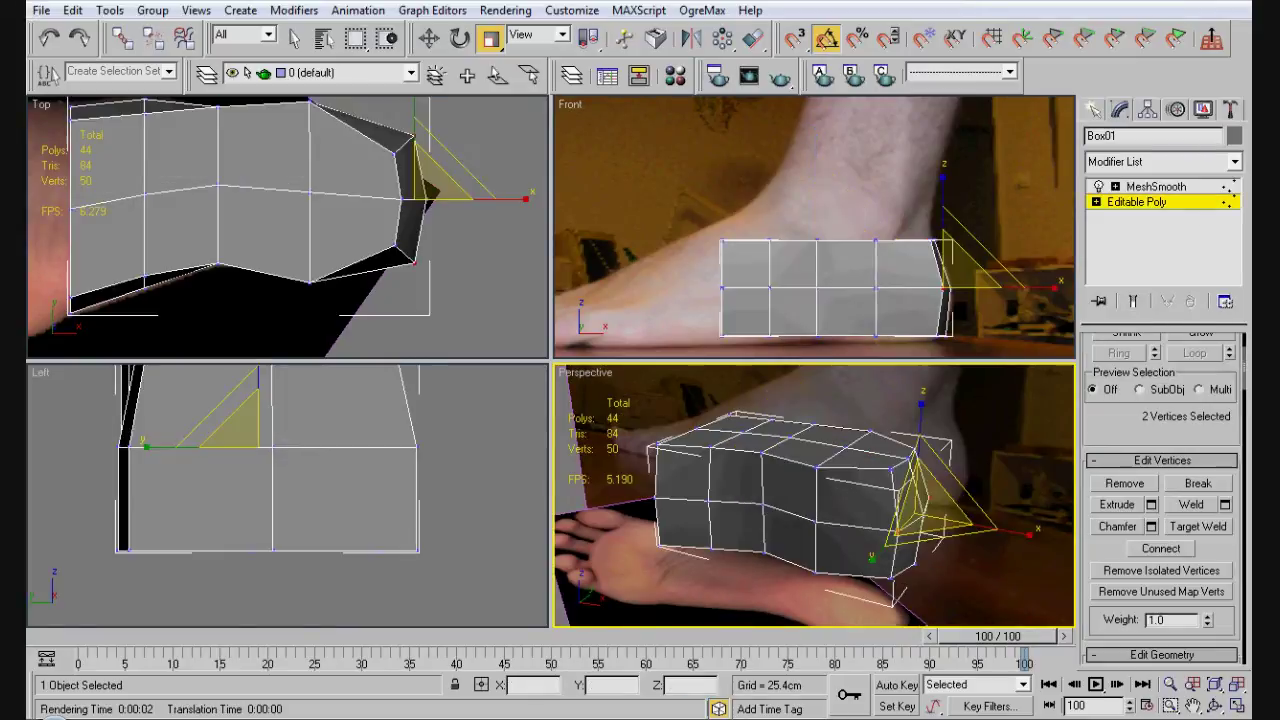
# - Extrude the four end polygons toward the toes, raising the mesh to 52 polygons
pyautogui.keyDown('alt'); pyautogui.moveTo(770, 496); pyautogui.dragTo(720, 490, button='middle'); pyautogui.keyUp('alt')
pyautogui.press('4')
pyautogui.press('w')
pyautogui.click(745, 530)
pyautogui.keyDown('ctrl'); pyautogui.click(745, 590); pyautogui.keyUp('ctrl')
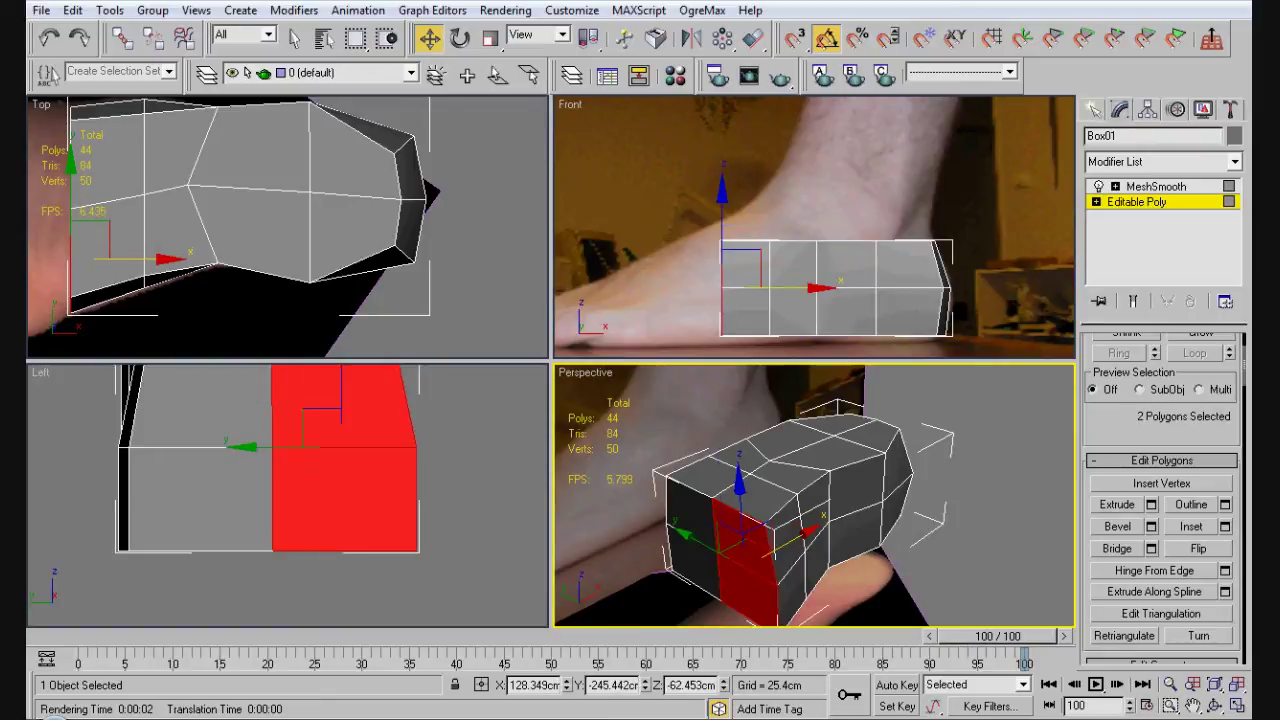
pyautogui.keyDown('ctrl'); pyautogui.click(692, 562); pyautogui.keyUp('ctrl')
pyautogui.keyDown('ctrl'); pyautogui.click(690, 505); pyautogui.keyUp('ctrl')
pyautogui.moveTo(815, 230); pyautogui.dragTo(905, 205, button='middle')
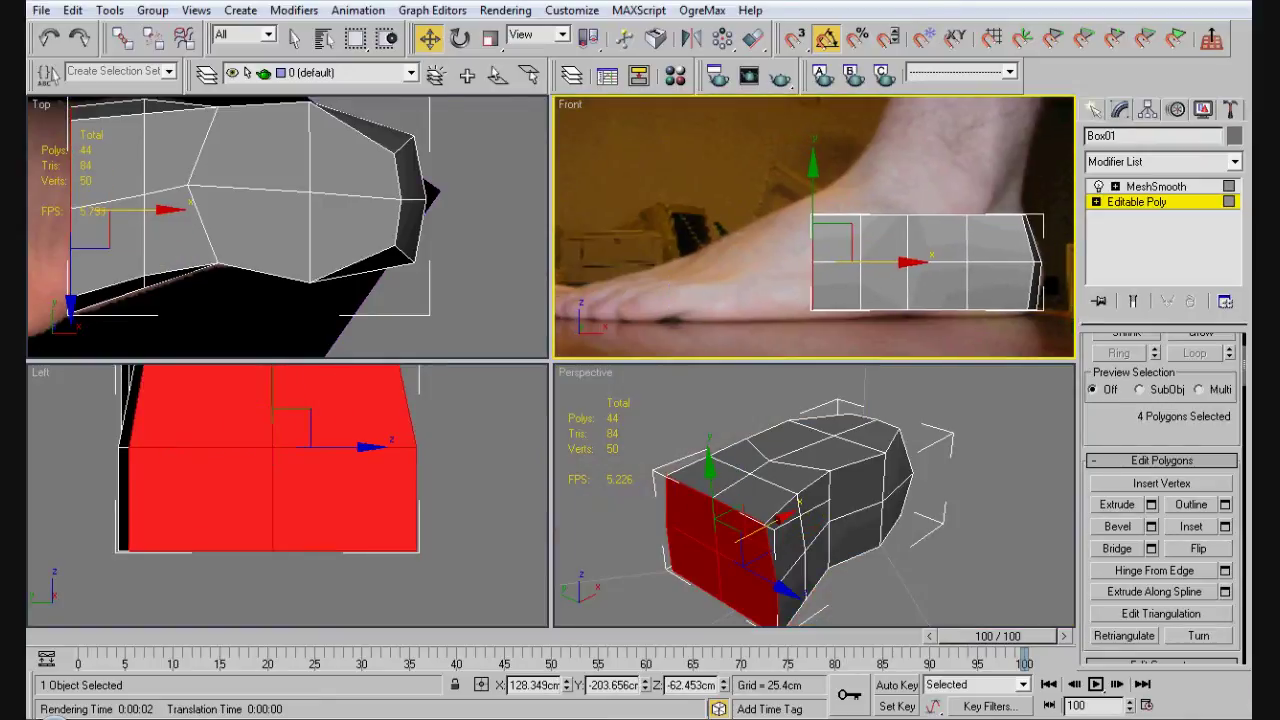
pyautogui.hotkey('shift', 'e')
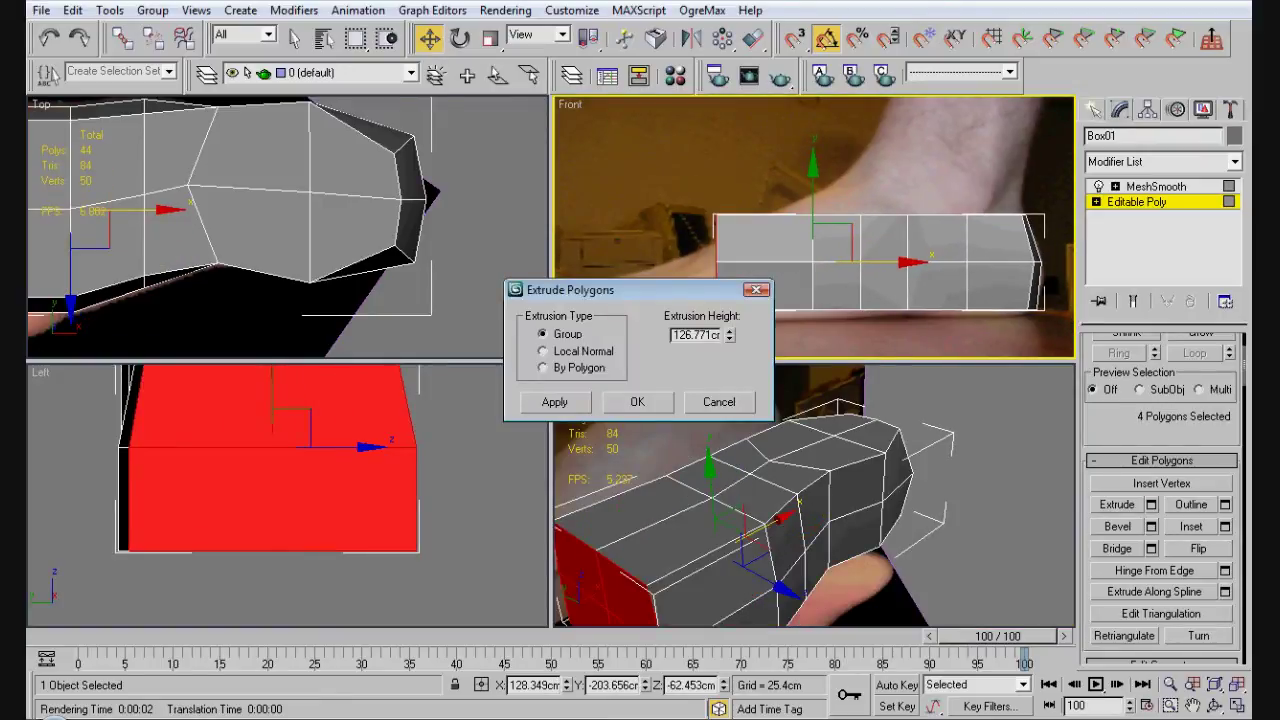
pyautogui.press('Return')
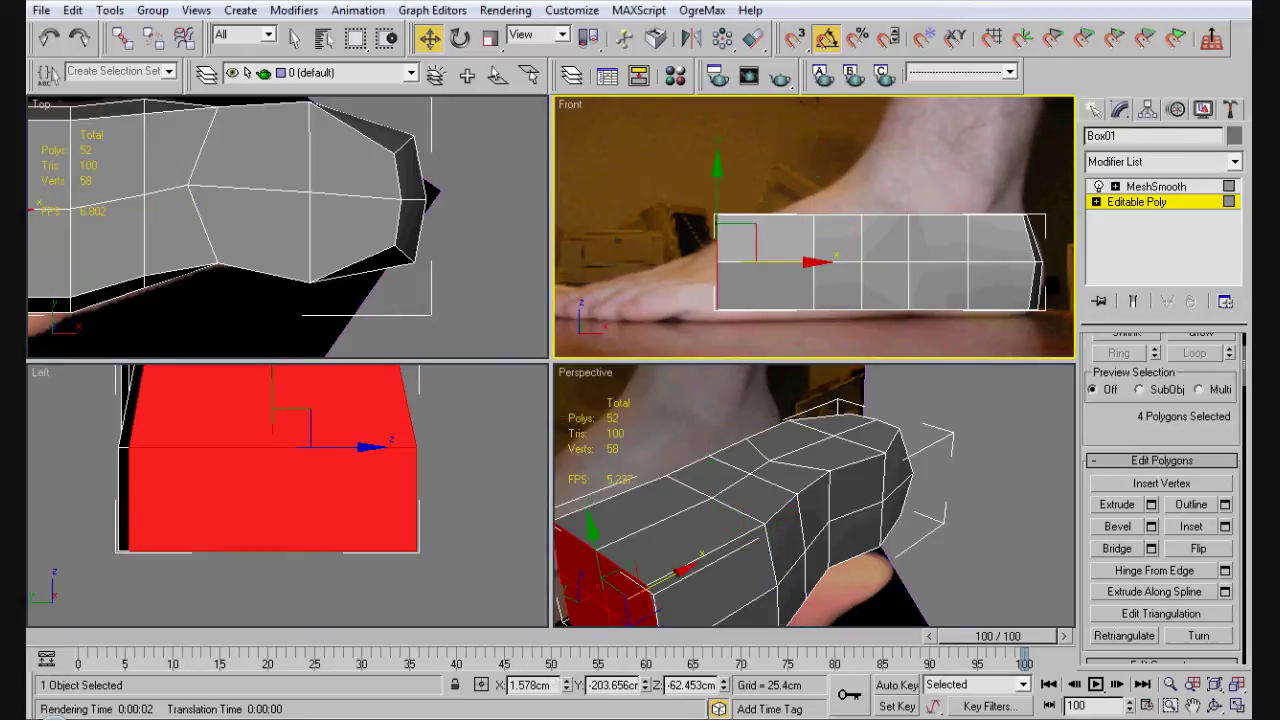
pyautogui.moveTo(815, 230); pyautogui.dragTo(901, 205, button='middle')
pyautogui.scroll(3, 288, 227)
pyautogui.scroll(-4, 288, 227)
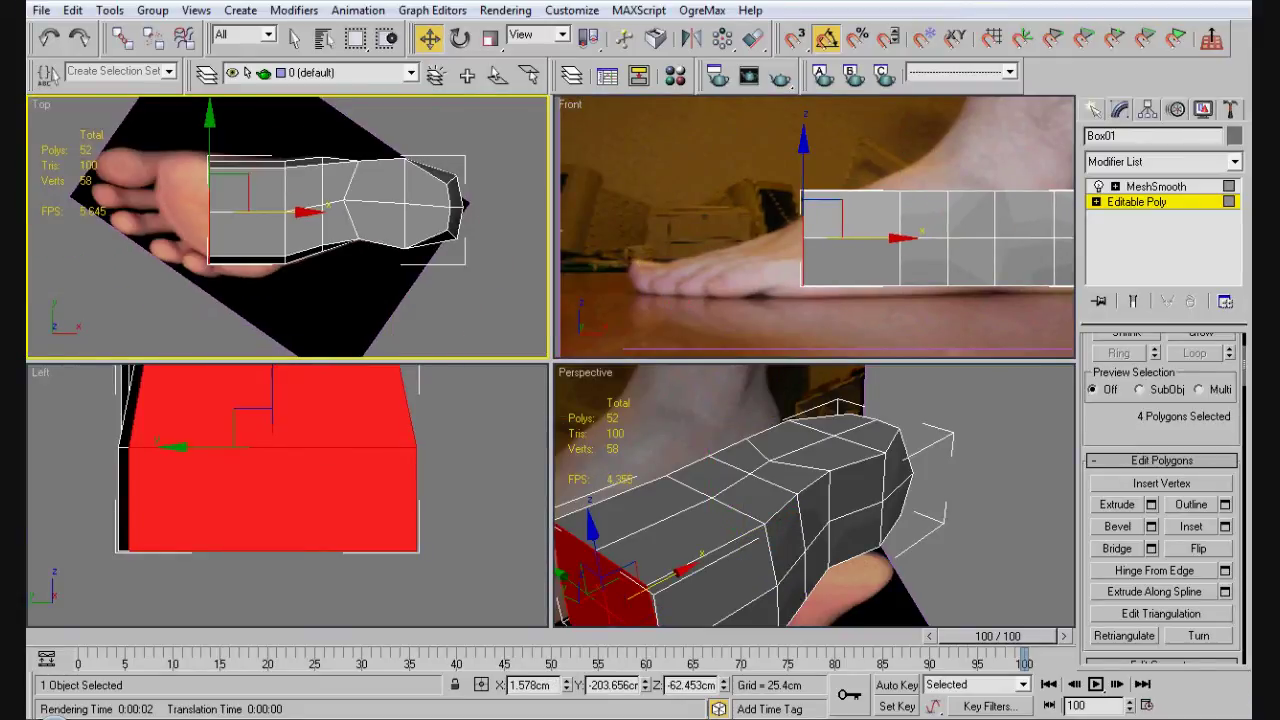
# - Slide the extruded faces out to the toe tips and pull the three end vertices further forward
pyautogui.moveTo(340, 243); pyautogui.dragTo(301, 243)
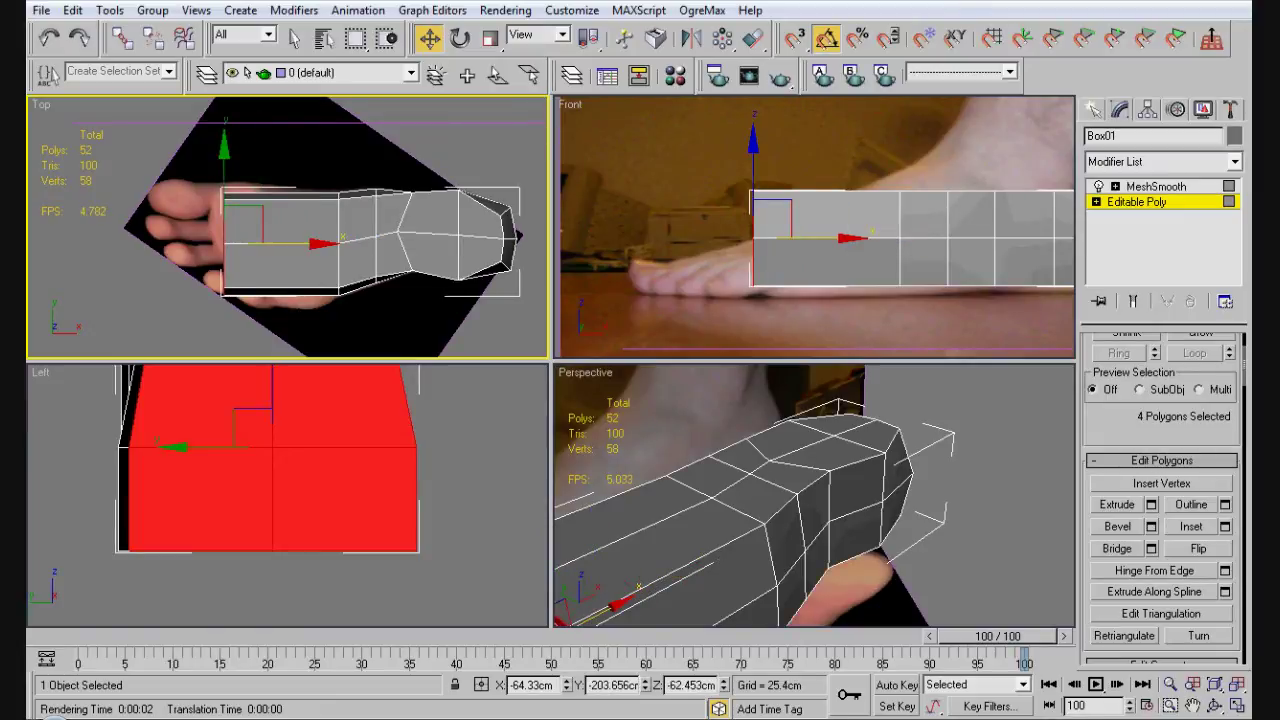
pyautogui.press('1')
pyautogui.moveTo(736, 176); pyautogui.dragTo(764, 298)
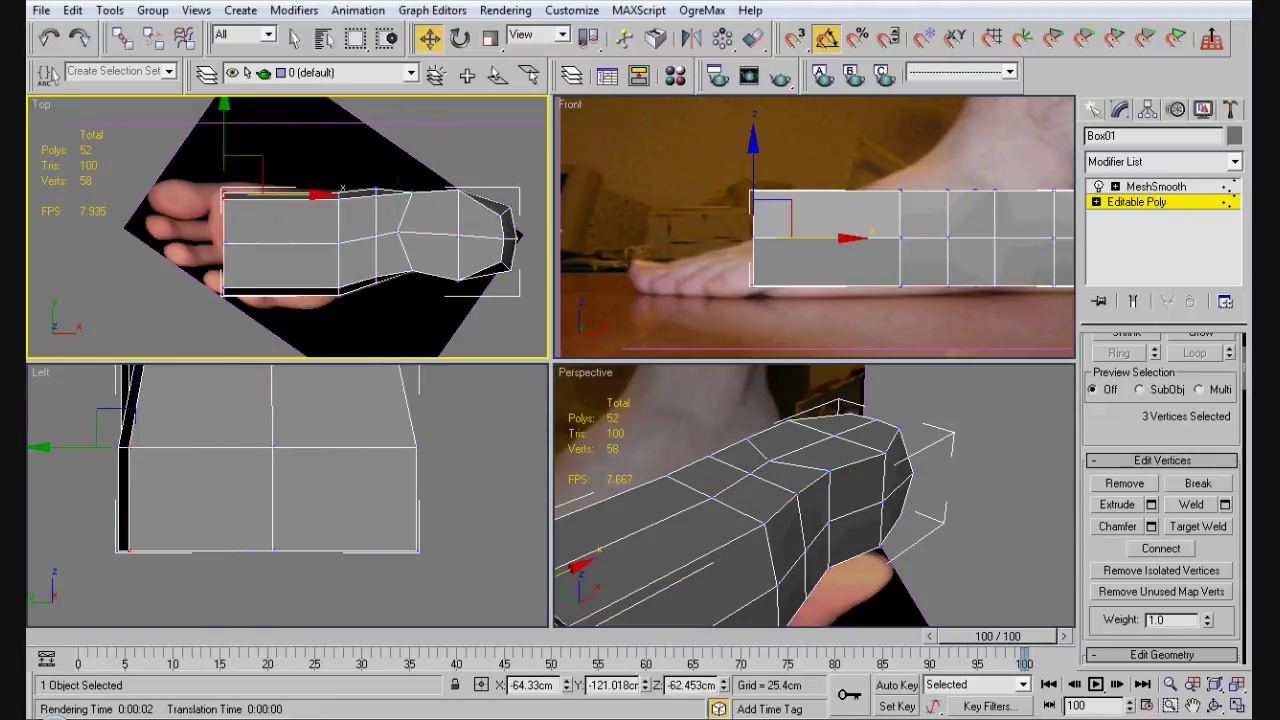
pyautogui.moveTo(780, 238); pyautogui.dragTo(767, 238)
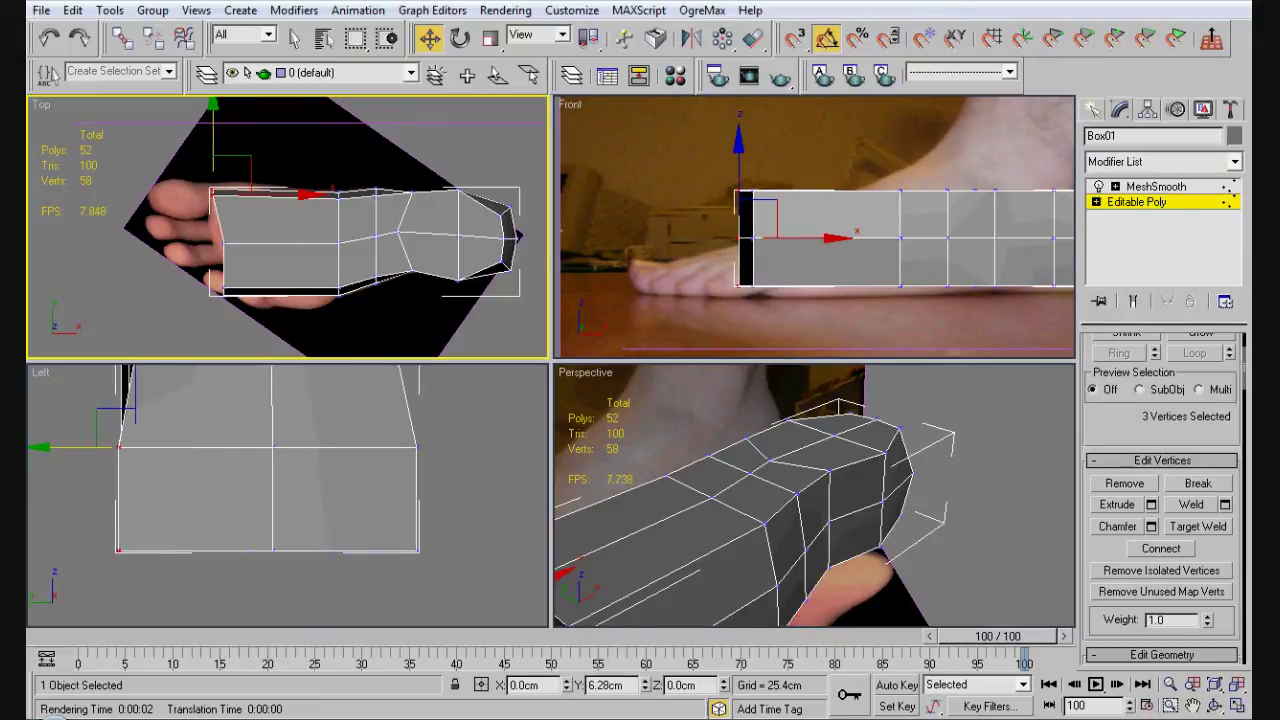
pyautogui.hotkey('ctrl', 'd')
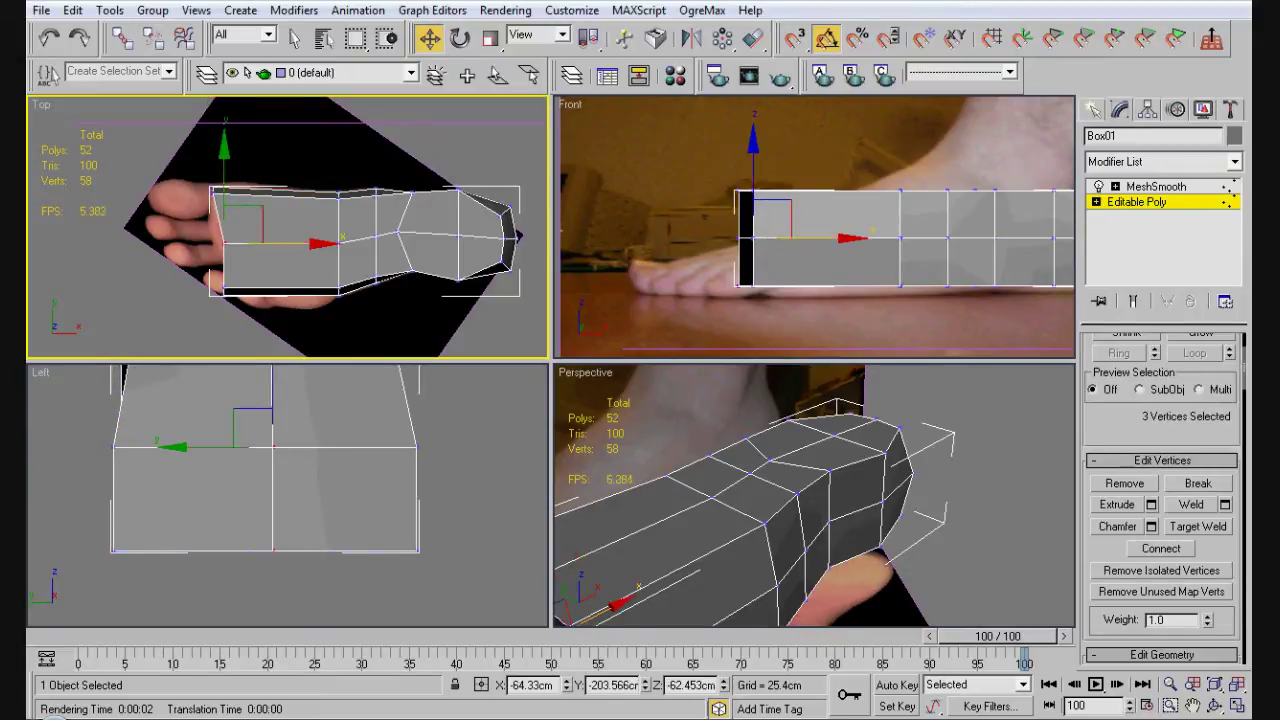
pyautogui.hotkey('ctrl', 'd')
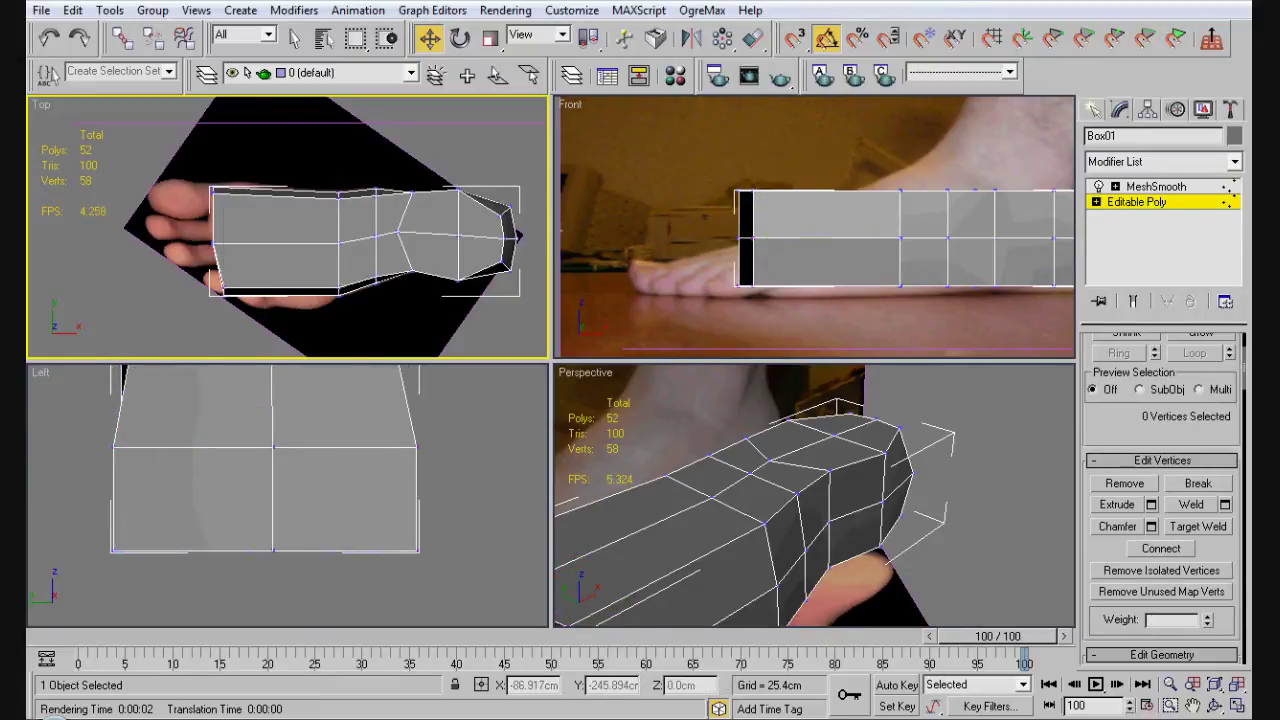
# - Widen the toe end and pull corner Vertex 43 onto the toe outline
pyautogui.moveTo(195, 272); pyautogui.dragTo(292, 295)
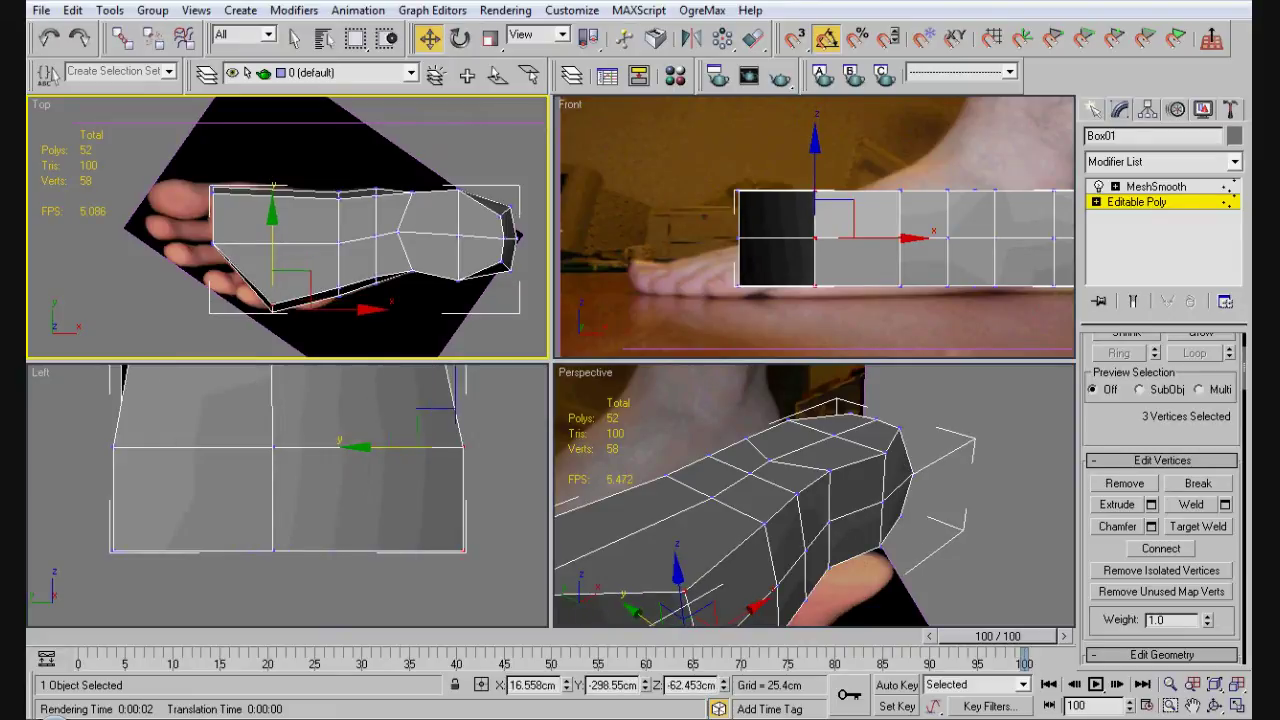
pyautogui.press('x')
pyautogui.click(215, 243)
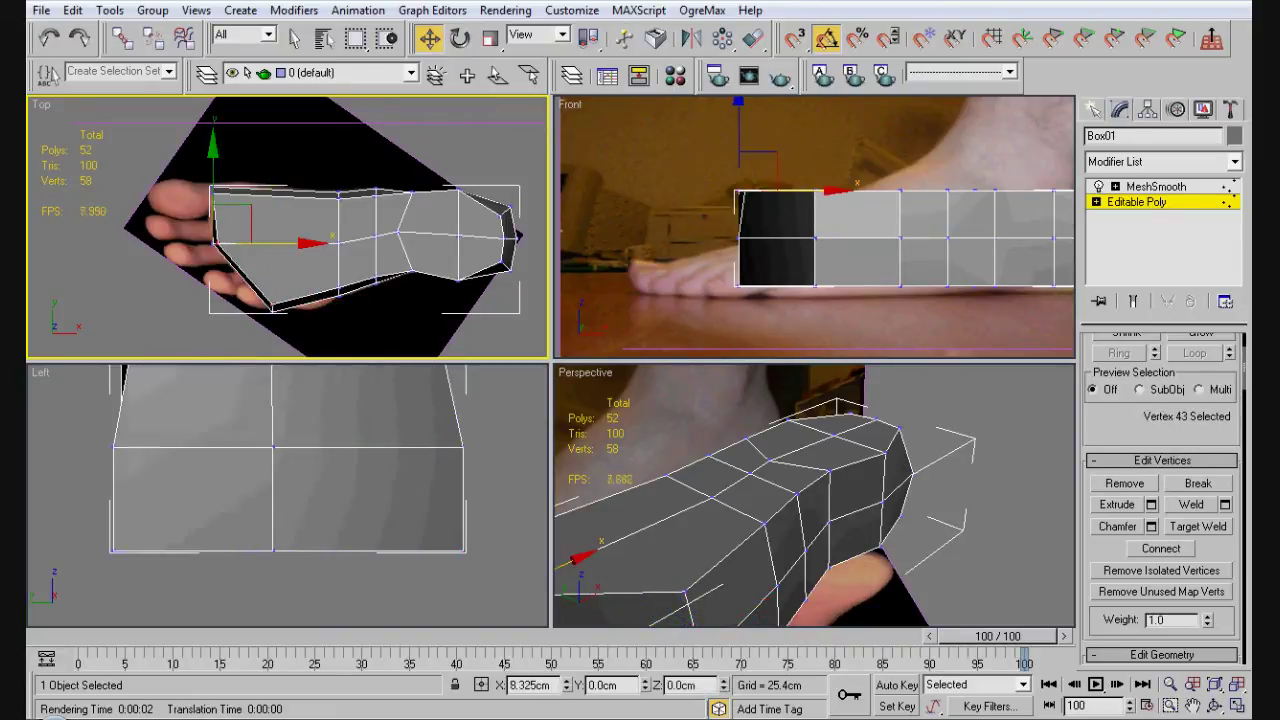
pyautogui.moveTo(213, 190); pyautogui.dragTo(216, 191)
pyautogui.scroll(3, 338, 285)
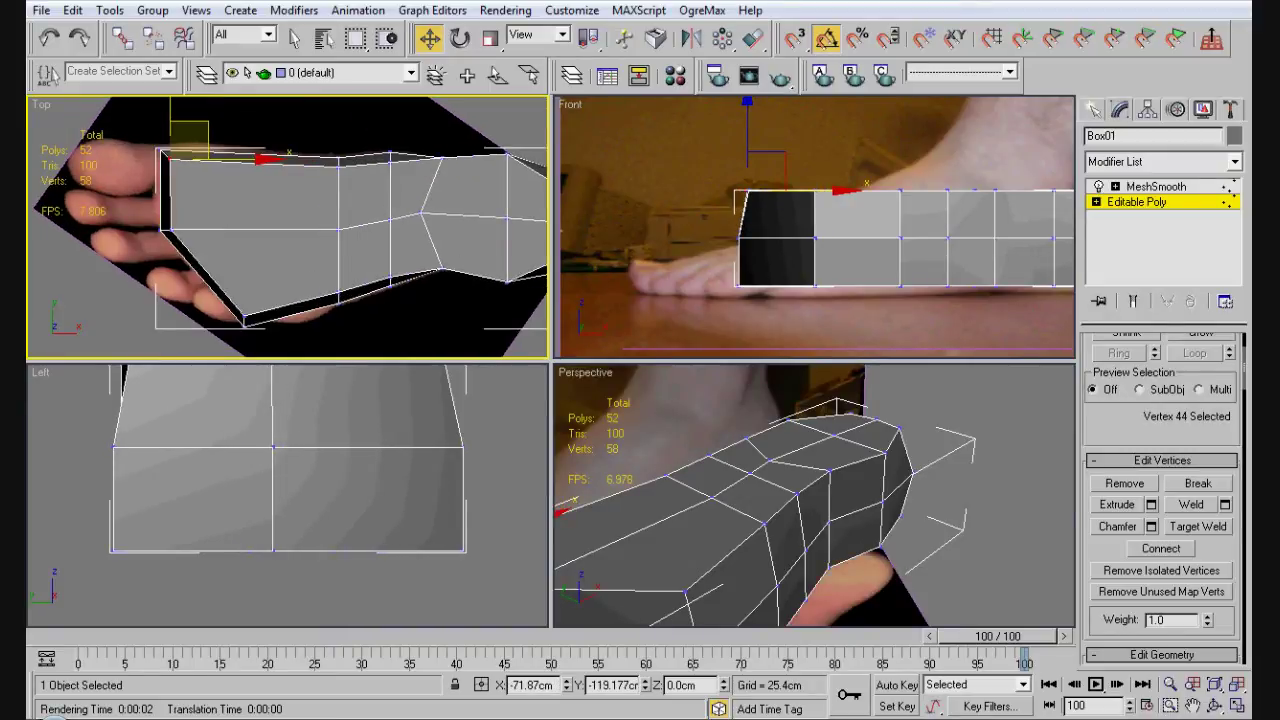
# - Connect the edge ring across the toe section to add a new loop
pyautogui.press('2')
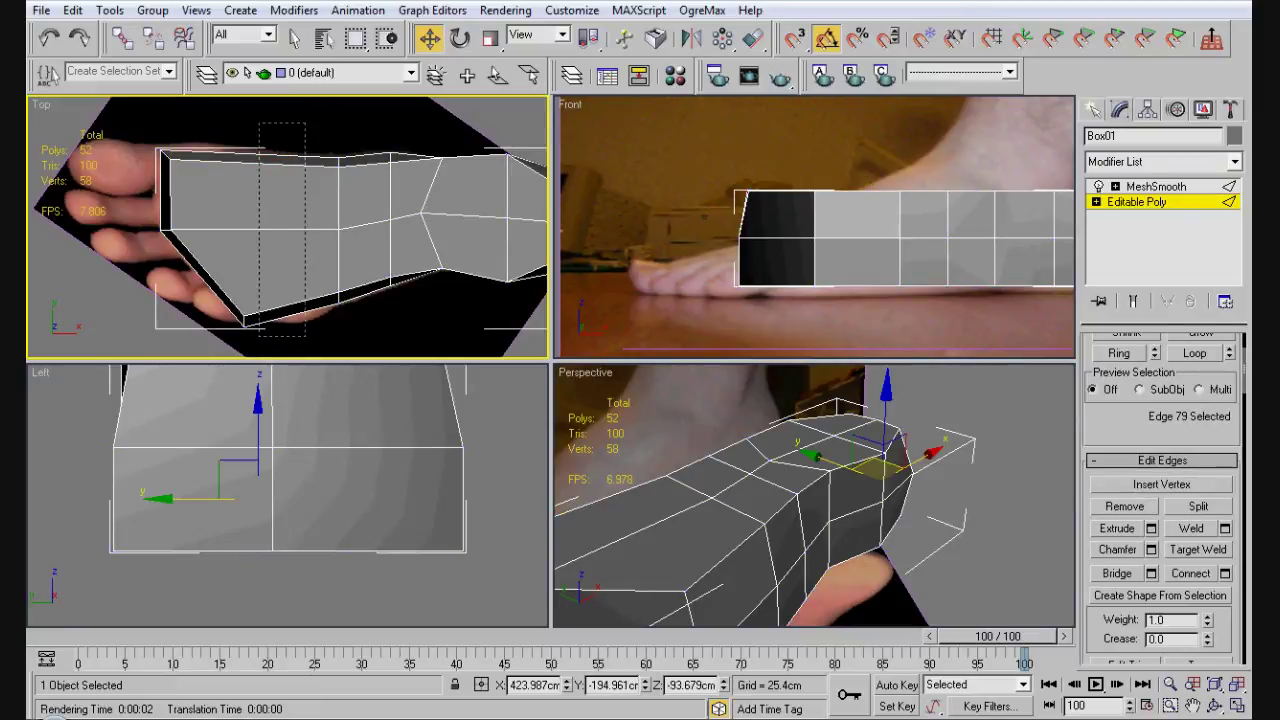
pyautogui.moveTo(306, 335); pyautogui.dragTo(306, 335)
pyautogui.click(1190, 573)
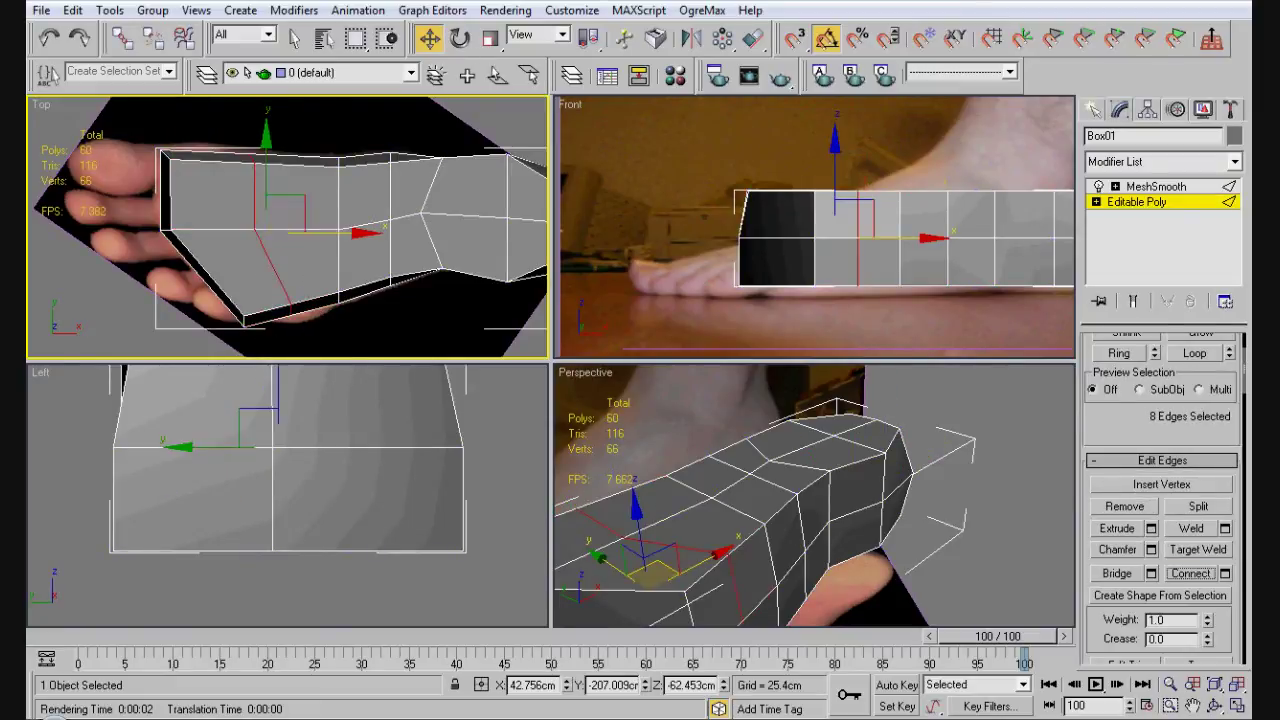
# - Shift the new loop's vertices to fit the foot outline
pyautogui.press('1')
pyautogui.click(290, 210)
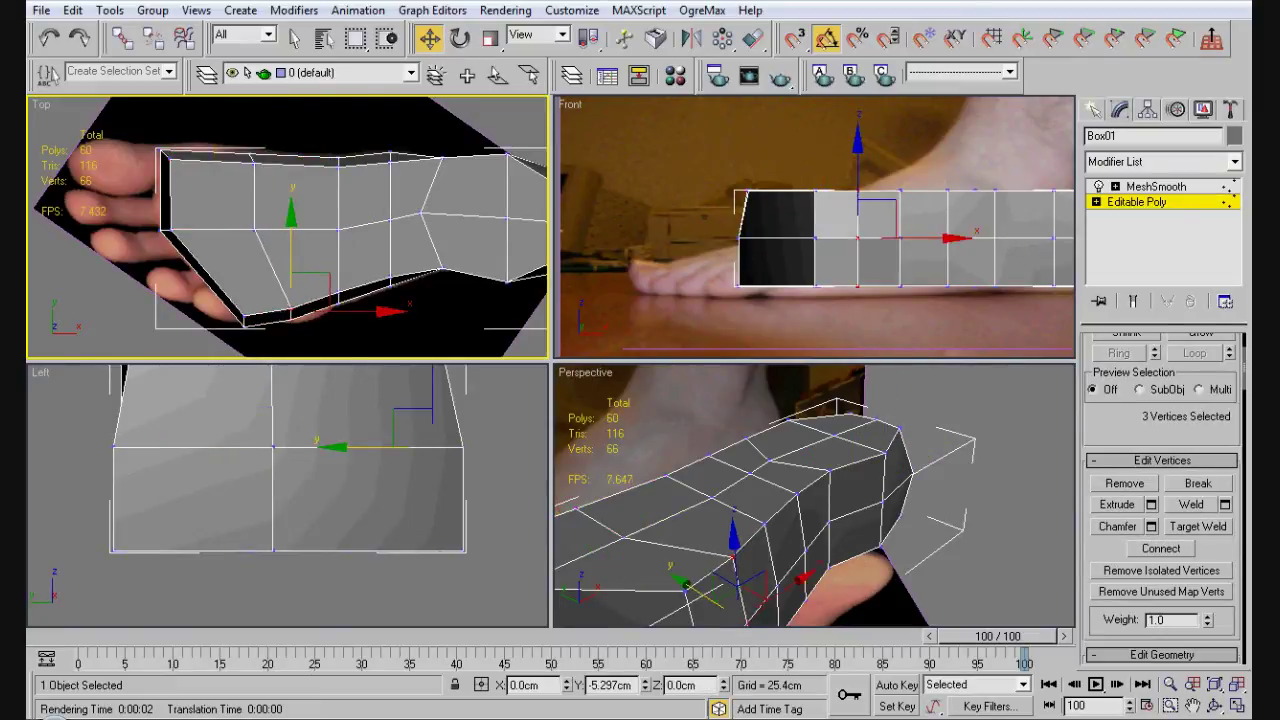
pyautogui.moveTo(291, 262); pyautogui.dragTo(301, 269)
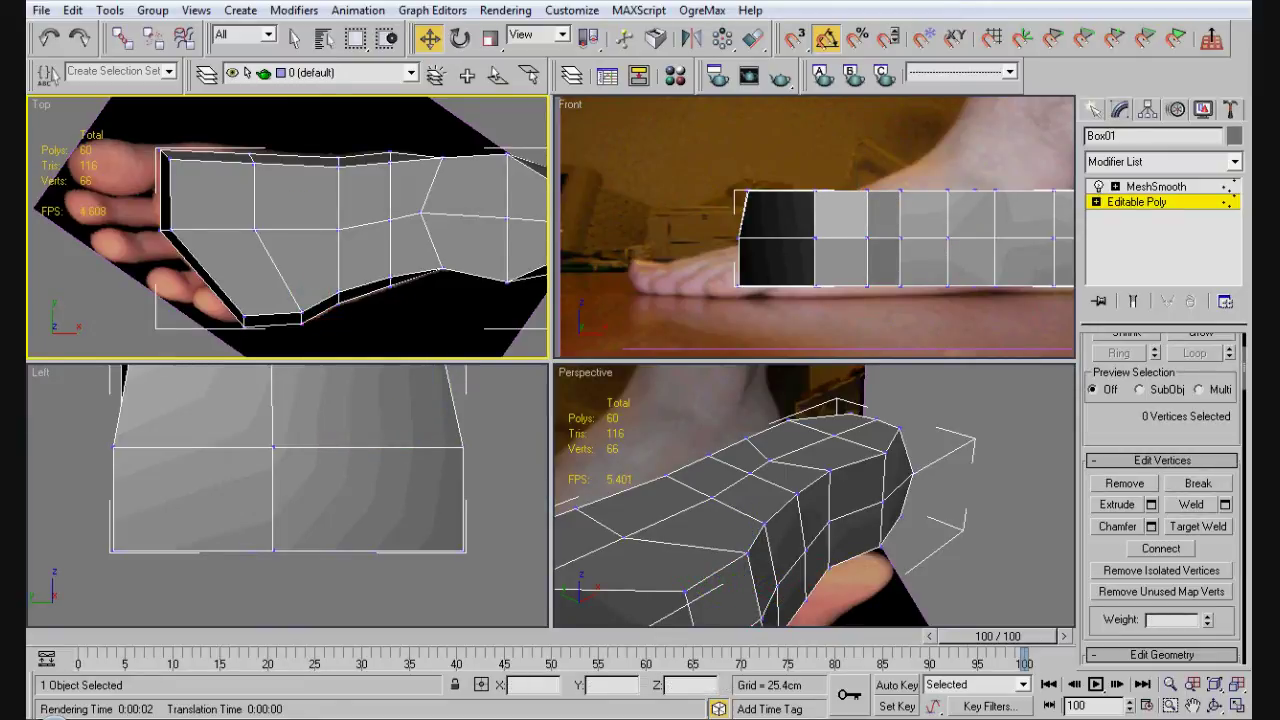
pyautogui.scroll(-2, 814, 495)
pyautogui.moveTo(814, 495)
pyautogui.keyDown('alt'); pyautogui.mouseDown(button='middle')
pyautogui.moveTo(890, 505)
pyautogui.moveTo(935, 455)
pyautogui.moveTo(925, 505)
pyautogui.moveTo(880, 530)
pyautogui.moveTo(790, 490)
pyautogui.mouseUp(button='middle'); pyautogui.keyUp('alt')
pyautogui.click(750, 495)
# - Narrow the selected top-edge vertices across the foot and lower the top edge
pyautogui.keyDown('ctrl'); pyautogui.click(800, 447); pyautogui.keyUp('ctrl')
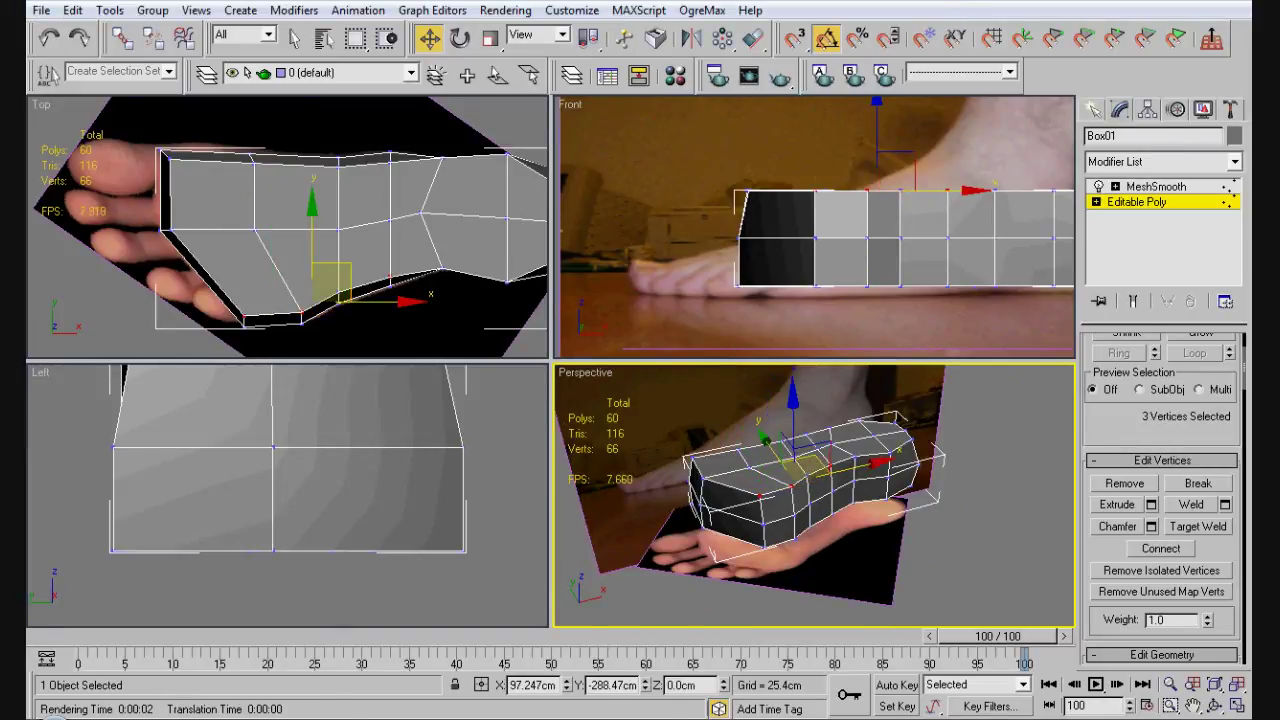
pyautogui.keyDown('ctrl'); pyautogui.click(340, 296); pyautogui.keyUp('ctrl')
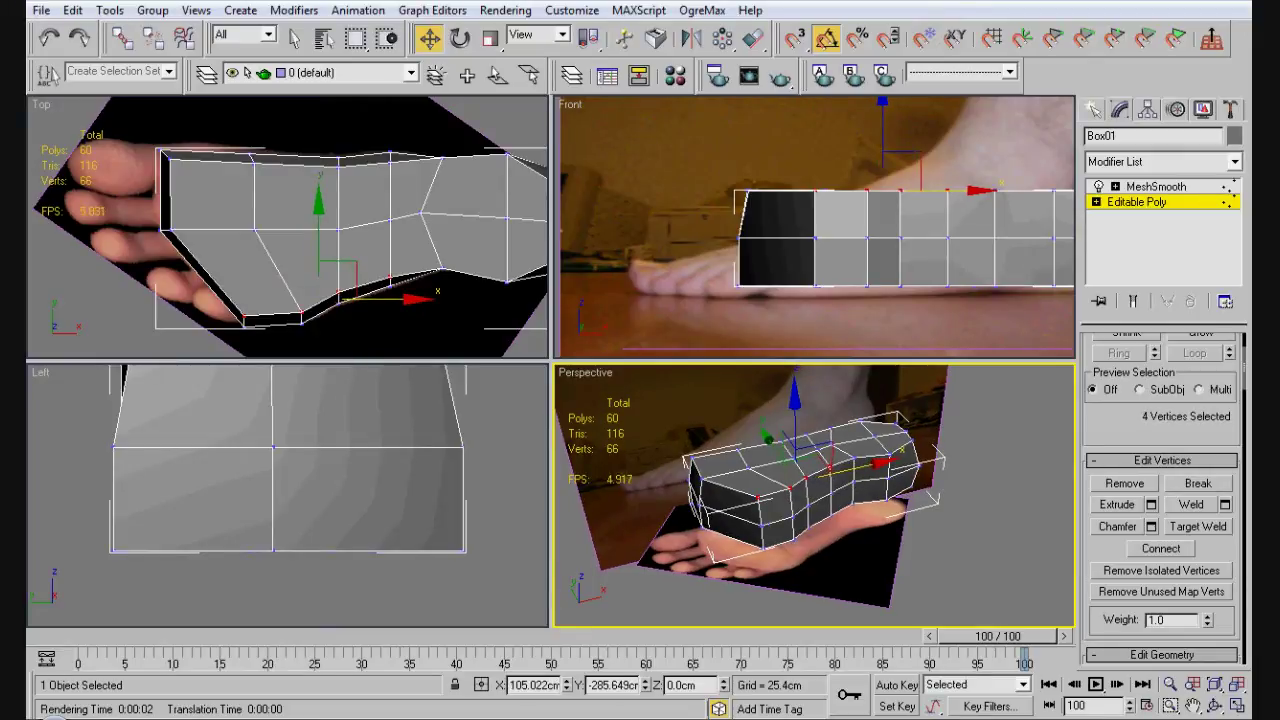
pyautogui.keyDown('alt'); pyautogui.moveTo(815, 495); pyautogui.dragTo(950, 495, button='middle'); pyautogui.keyUp('alt')
pyautogui.keyDown('ctrl'); pyautogui.click(165, 152); pyautogui.keyUp('ctrl')
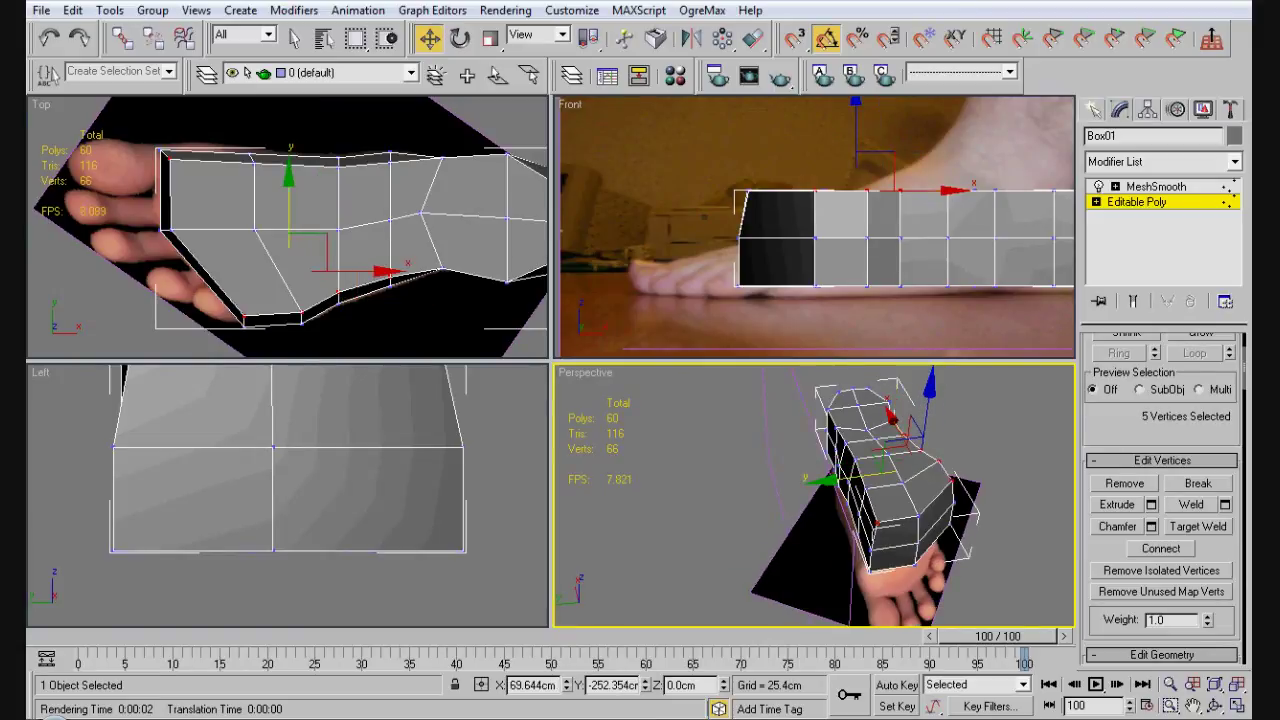
pyautogui.keyDown('ctrl'); pyautogui.click(252, 158); pyautogui.keyUp('ctrl')
pyautogui.keyDown('ctrl'); pyautogui.click(338, 160); pyautogui.keyUp('ctrl')
pyautogui.keyDown('alt'); pyautogui.moveTo(850, 495); pyautogui.dragTo(910, 495, button='middle'); pyautogui.keyUp('alt')
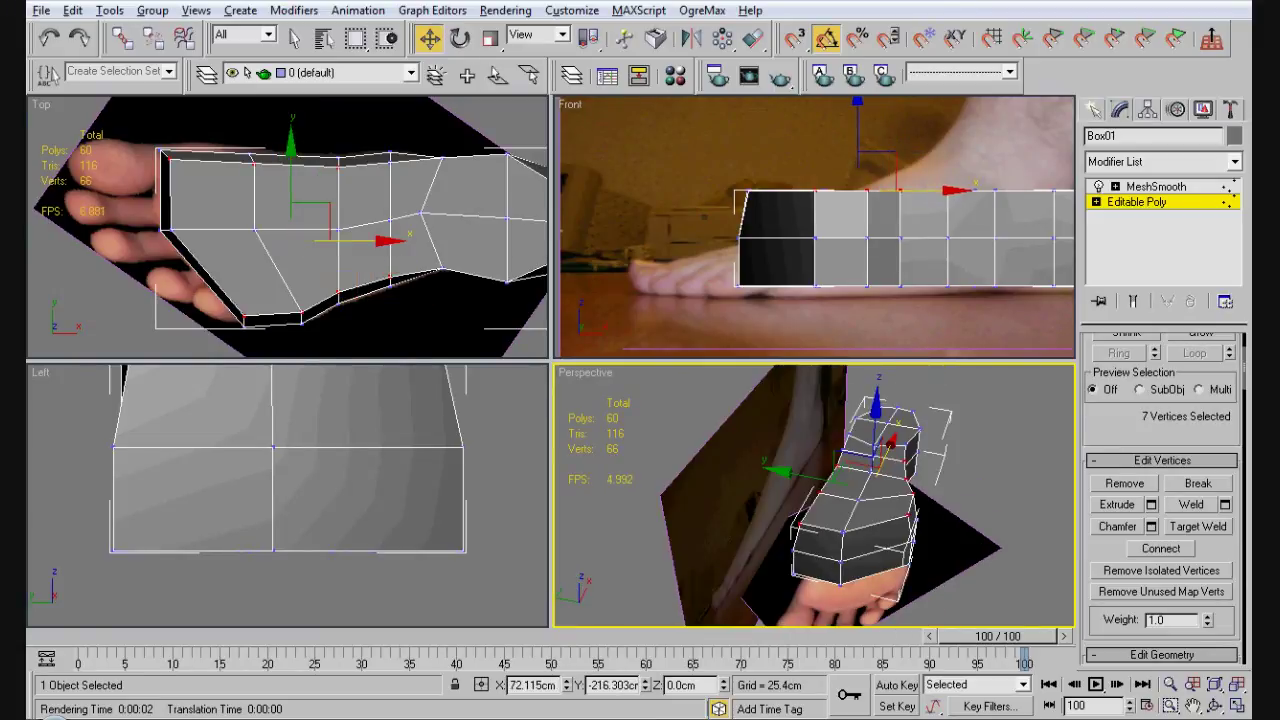
pyautogui.press('r')
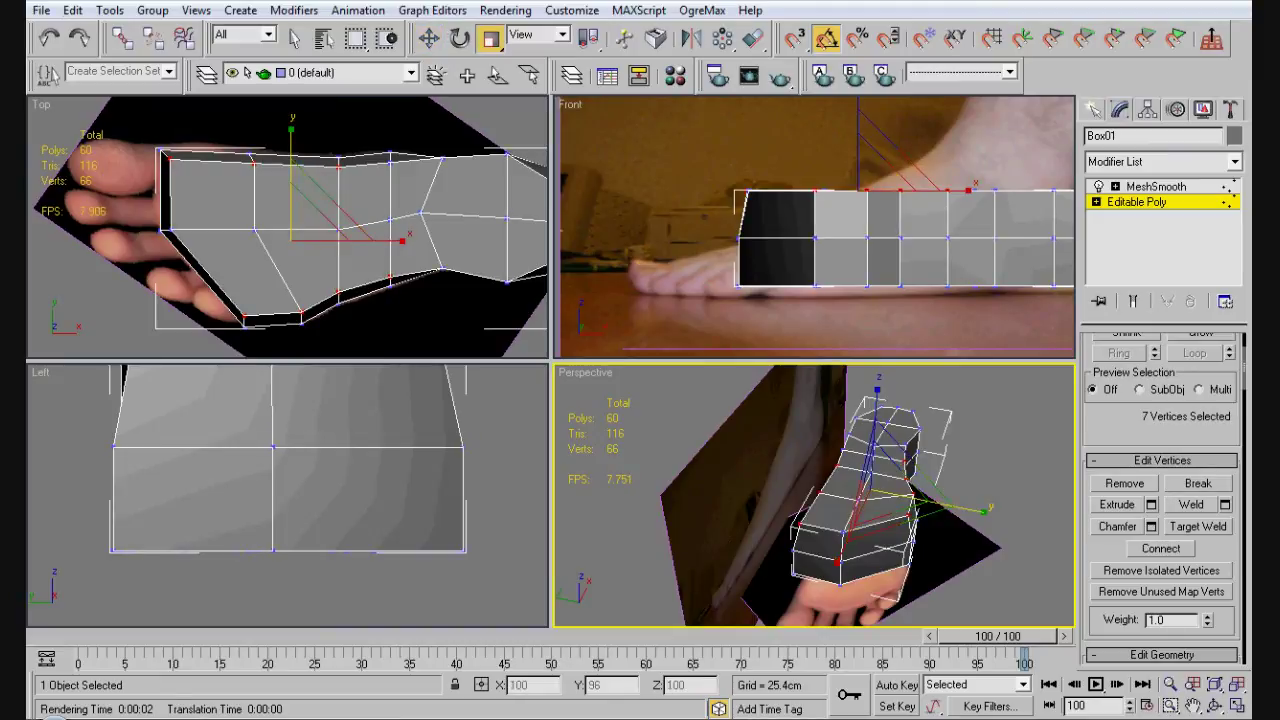
pyautogui.moveTo(292, 180); pyautogui.dragTo(292, 202)
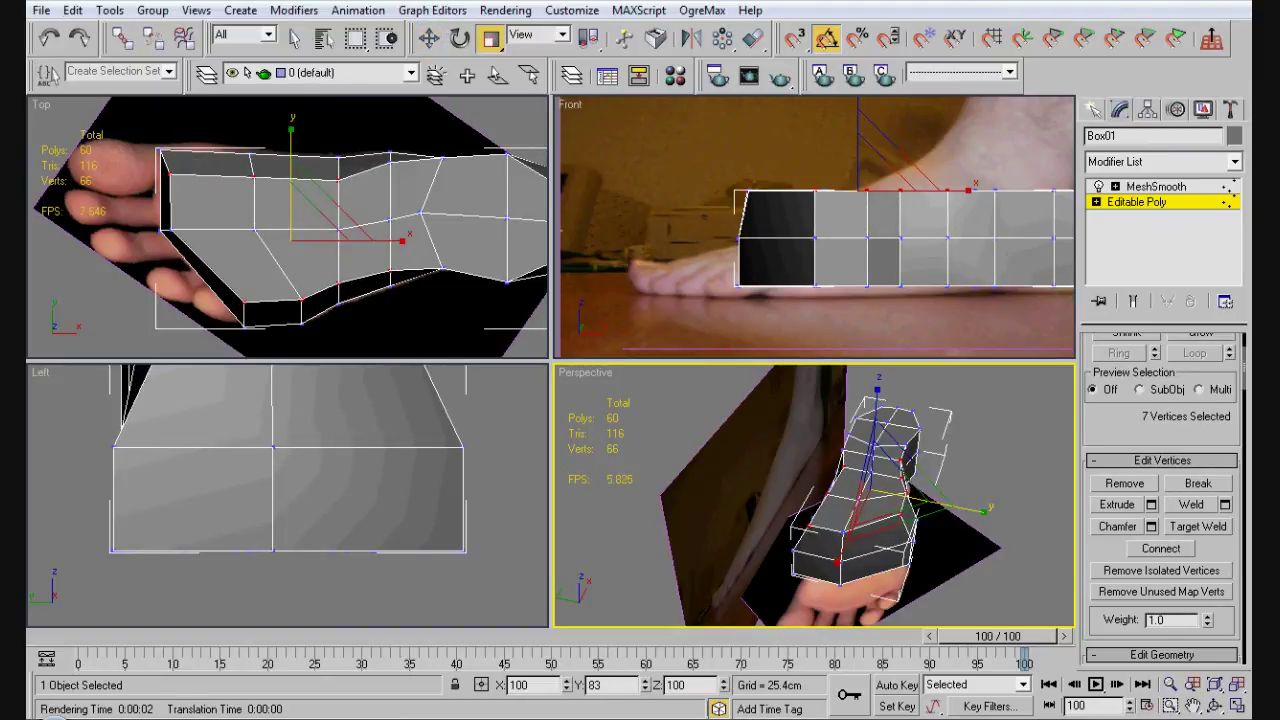
pyautogui.keyDown('alt'); pyautogui.moveTo(880, 495); pyautogui.dragTo(910, 485, button='middle'); pyautogui.keyUp('alt')
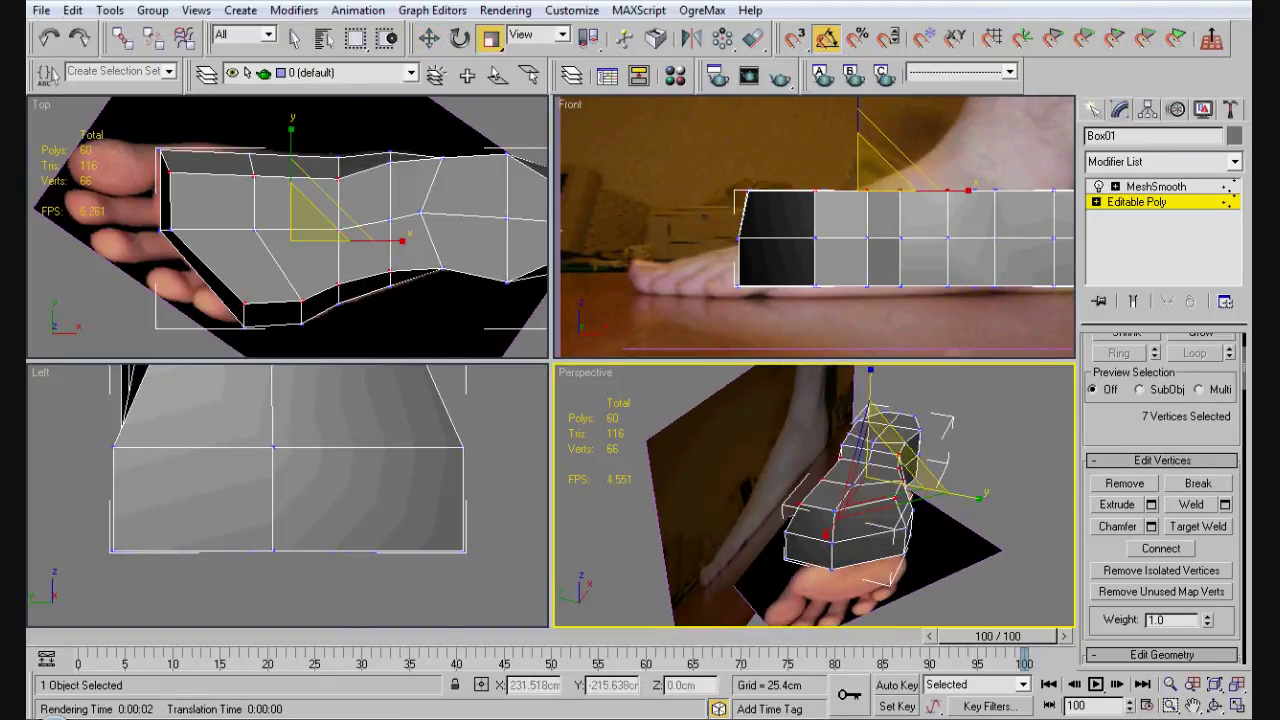
pyautogui.press('w')
pyautogui.moveTo(900, 190); pyautogui.dragTo(900, 208)
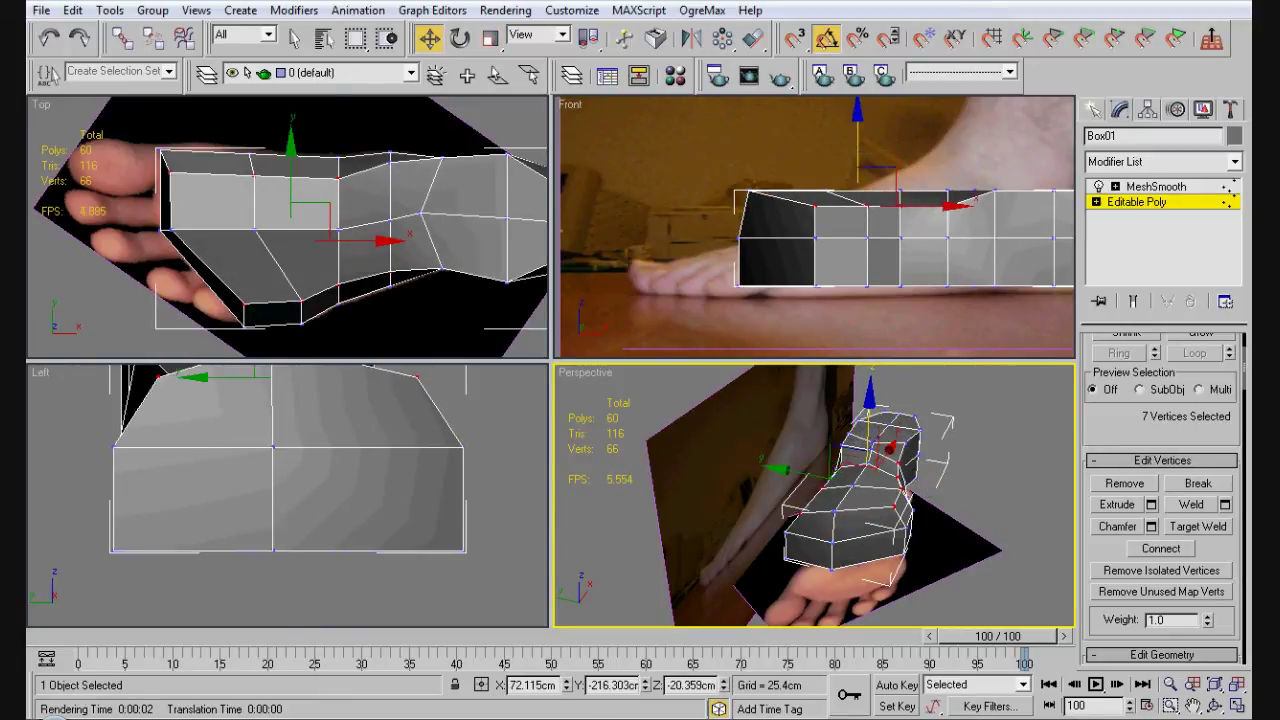
pyautogui.hotkey('ctrl', 'd')
# - Pull four top-edge vertices into a sloping instep matching the reference foot
pyautogui.keyDown('alt'); pyautogui.moveTo(800, 500); pyautogui.dragTo(970, 436, button='middle'); pyautogui.keyUp('alt')
pyautogui.scroll(3, 814, 496)
pyautogui.keyDown('alt'); pyautogui.moveTo(880, 480); pyautogui.dragTo(605, 480, button='middle'); pyautogui.keyUp('alt')
pyautogui.click(880, 420)
pyautogui.scroll(-3, 814, 496)
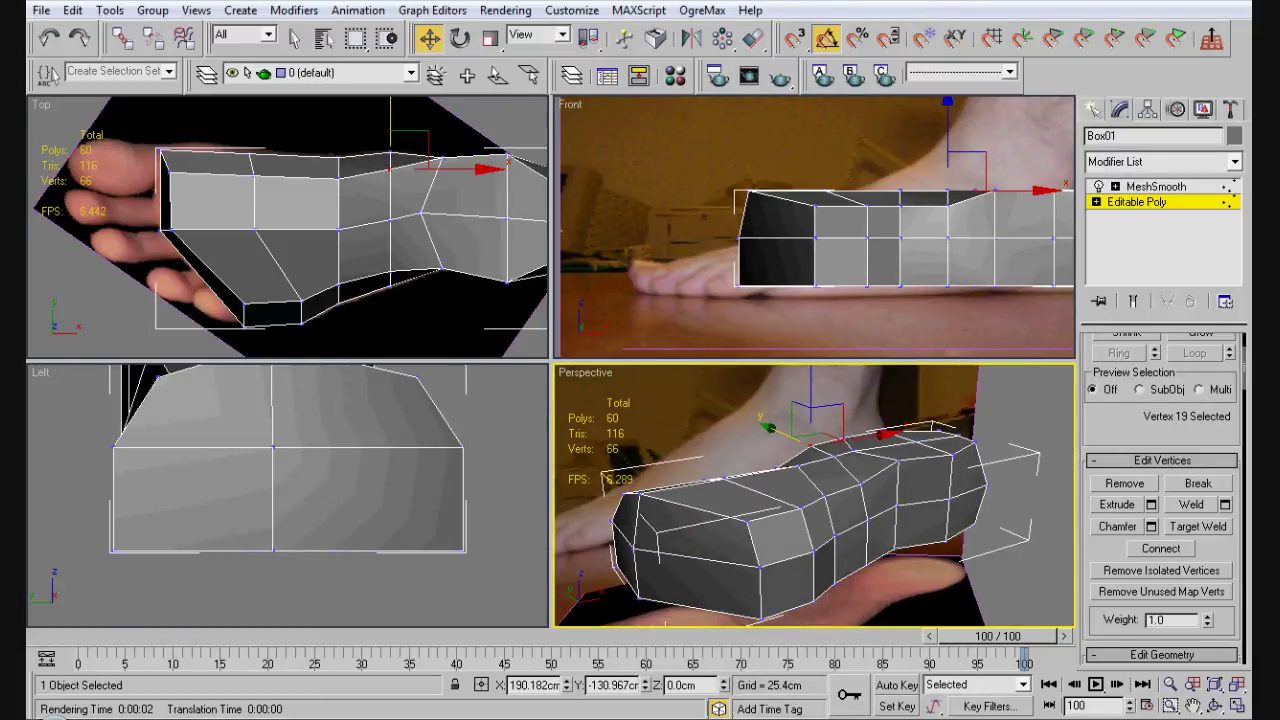
pyautogui.click(765, 480)
pyautogui.click(755, 485)
pyautogui.keyDown('ctrl'); pyautogui.click(800, 505); pyautogui.keyUp('ctrl')
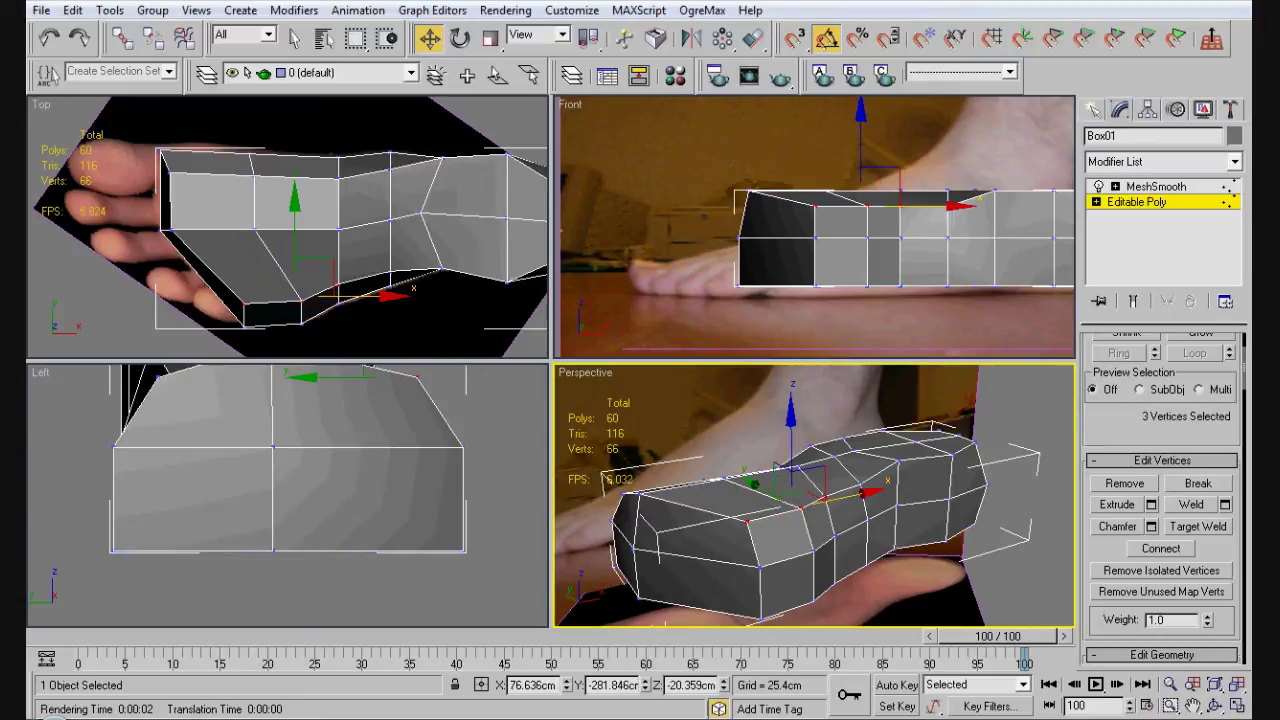
pyautogui.keyDown('ctrl'); pyautogui.click(850, 480); pyautogui.keyUp('ctrl')
pyautogui.keyDown('alt'); pyautogui.moveTo(850, 480); pyautogui.dragTo(880, 470, button='middle'); pyautogui.keyUp('alt')
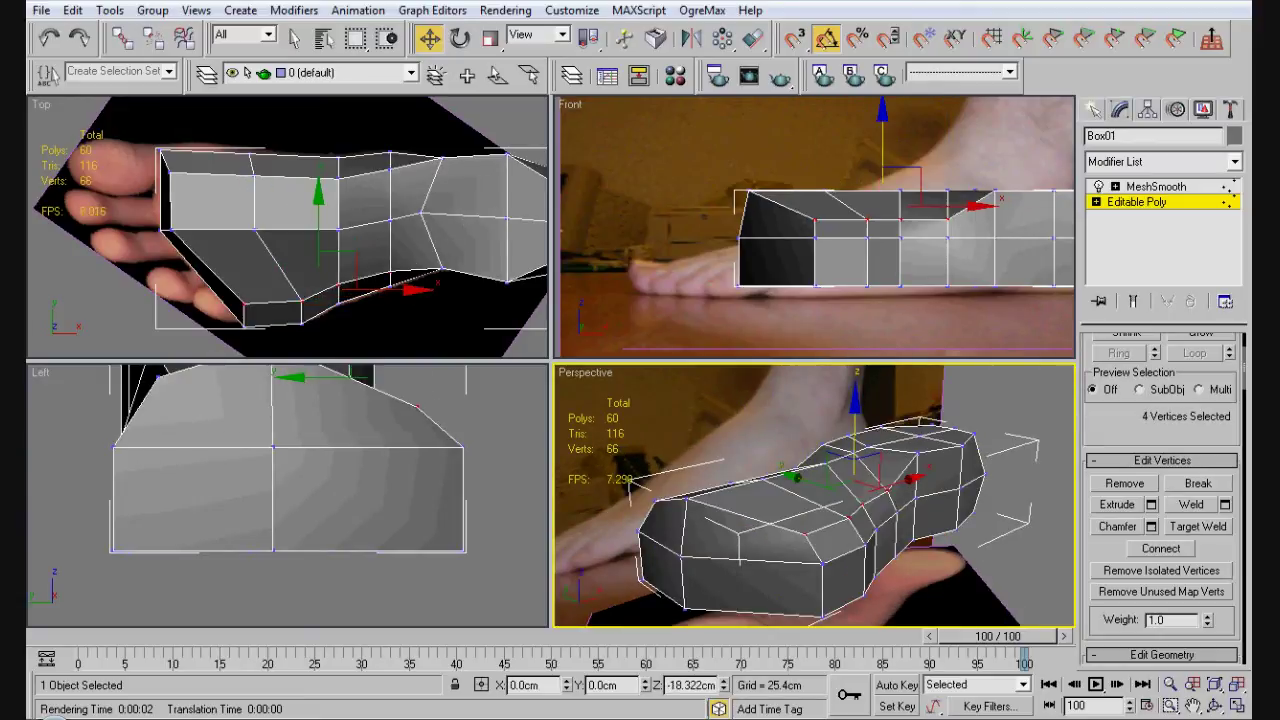
pyautogui.moveTo(855, 475); pyautogui.dragTo(965, 440)
pyautogui.keyDown('alt'); pyautogui.moveTo(880, 470); pyautogui.dragTo(860, 470, button='middle'); pyautogui.keyUp('alt')
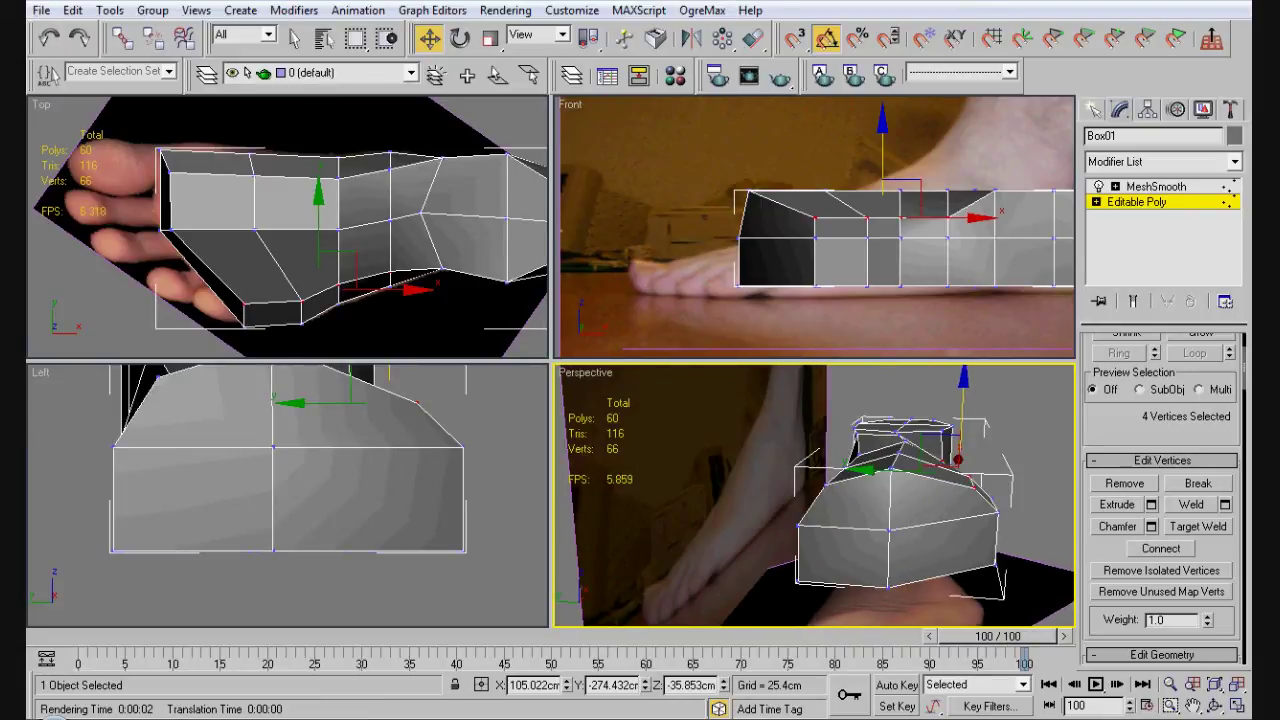
pyautogui.moveTo(725, 178); pyautogui.dragTo(765, 212)
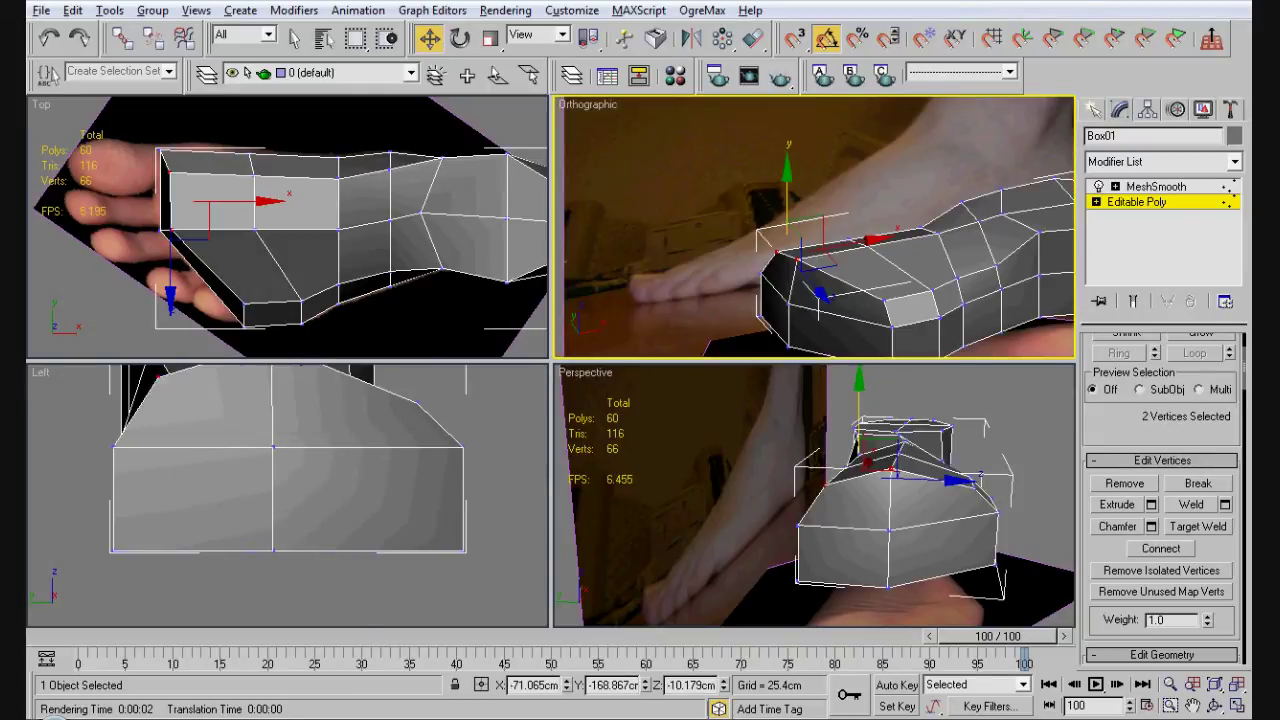
# - Select the toe-end vertices and move them down so the toe slopes lower
pyautogui.keyDown('alt'); pyautogui.moveTo(815, 495); pyautogui.dragTo(750, 500, button='middle'); pyautogui.keyUp('alt')
pyautogui.moveTo(640, 465); pyautogui.dragTo(690, 505)
pyautogui.keyDown('ctrl'); pyautogui.click(668, 548); pyautogui.keyUp('ctrl')
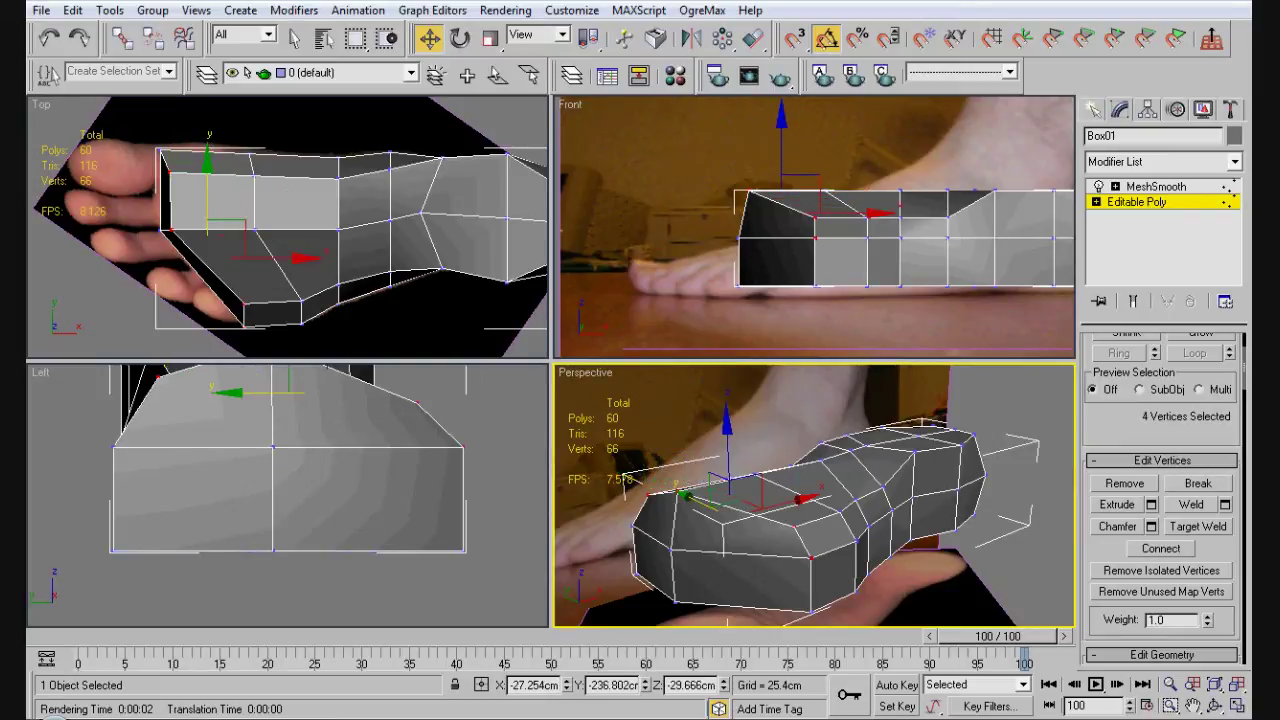
pyautogui.keyDown('ctrl'); pyautogui.click(723, 512); pyautogui.keyUp('ctrl')
pyautogui.keyDown('ctrl'); pyautogui.click(652, 470); pyautogui.keyUp('ctrl')
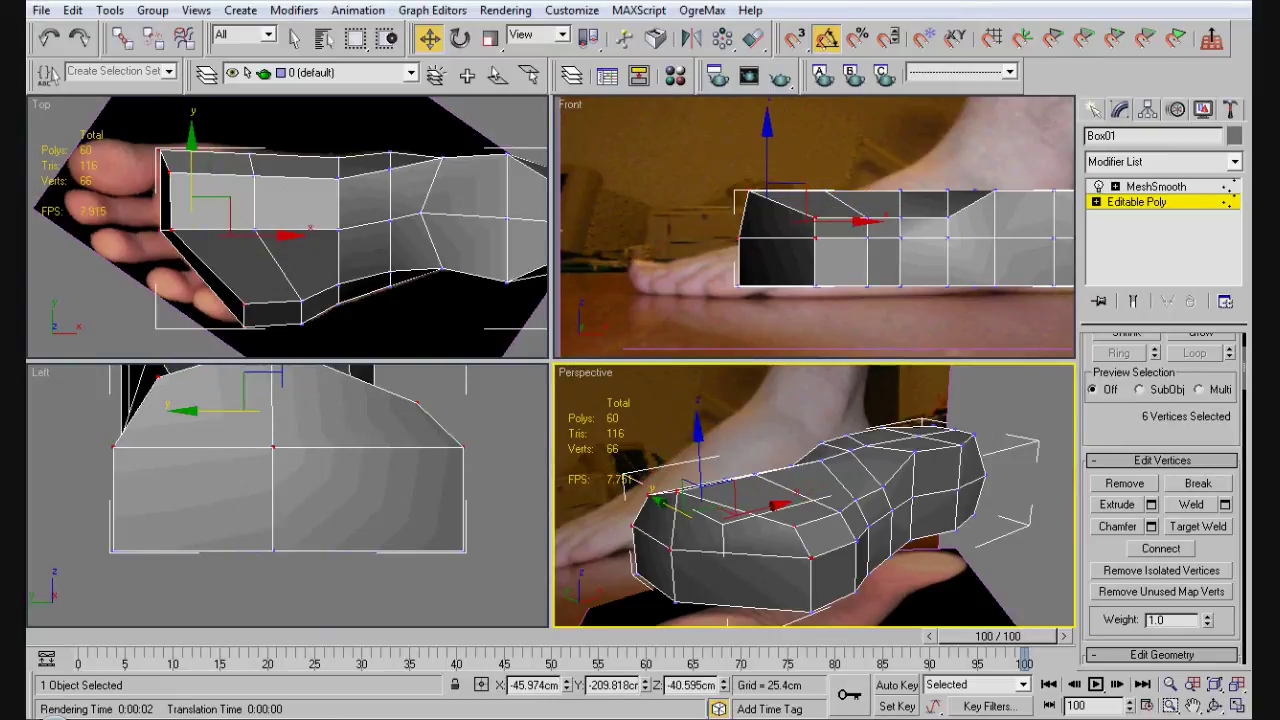
pyautogui.moveTo(767, 160); pyautogui.dragTo(767, 190)
# - Turn on See-Through display and fit the top-of-foot vertices to the reference outline
pyautogui.hotkey('ctrl', 'd')
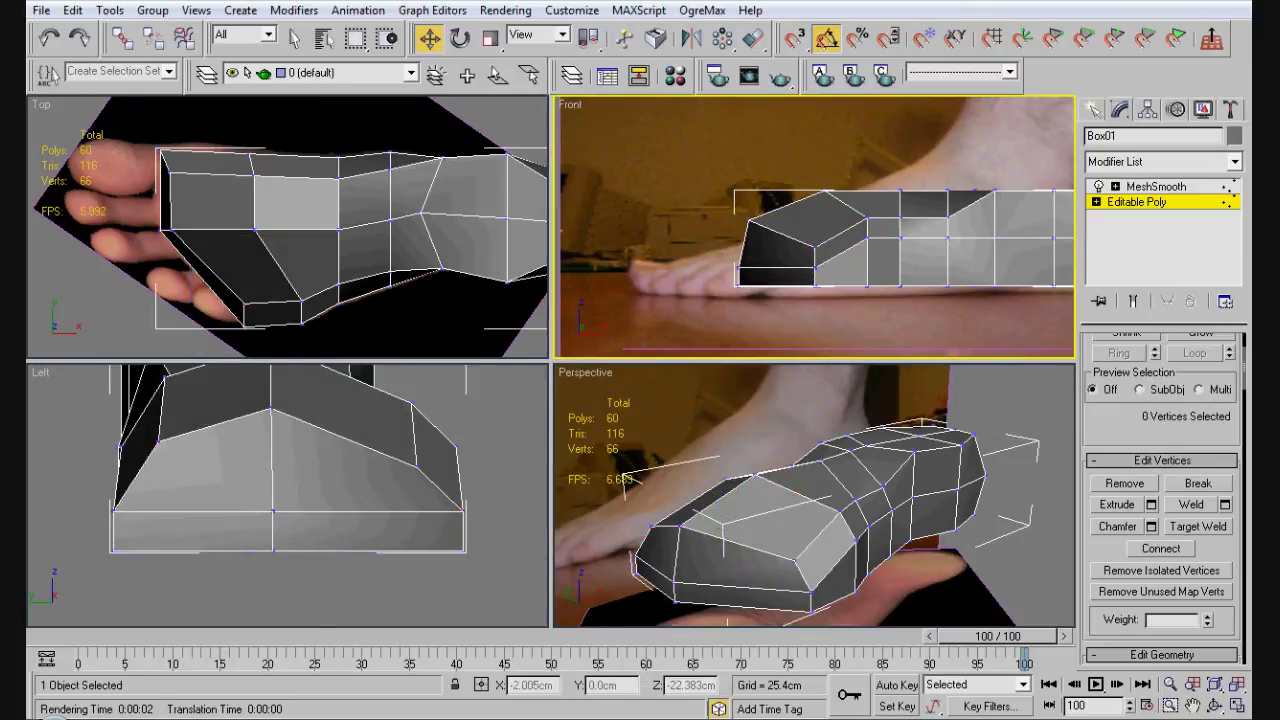
pyautogui.hotkey('alt', 'x')
pyautogui.hotkey('alt', 'x')
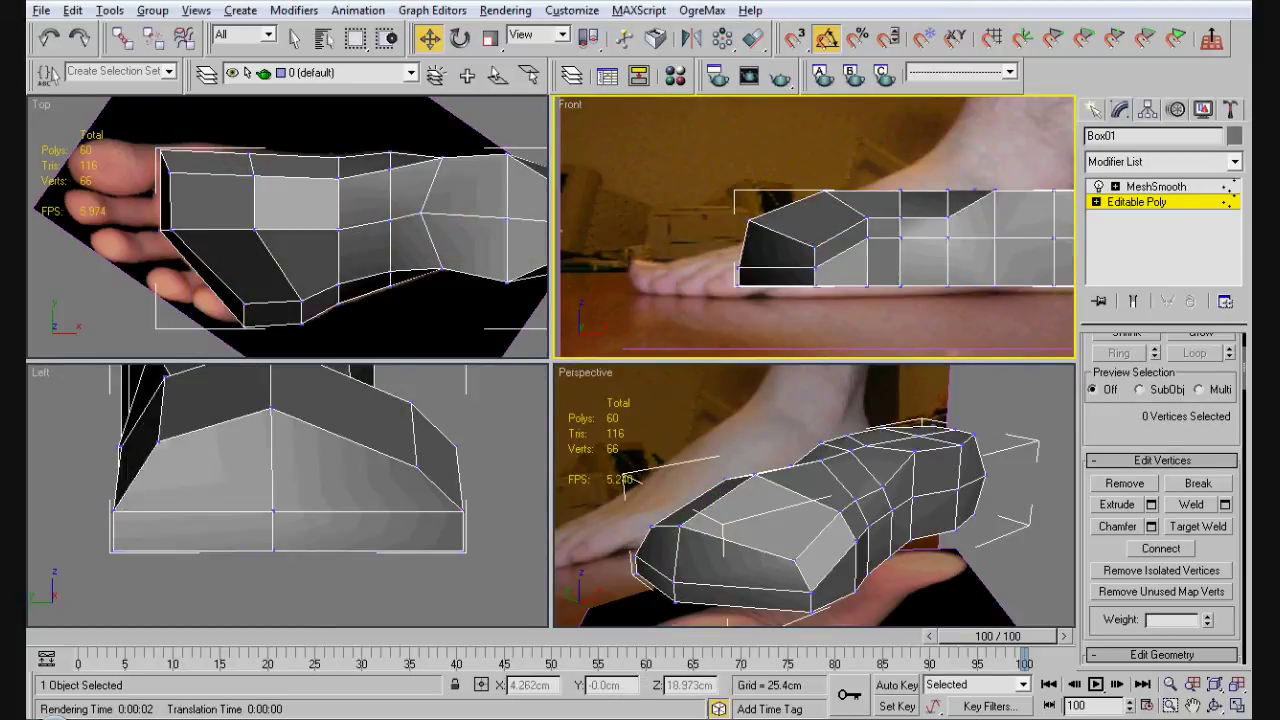
pyautogui.moveTo(897, 224); pyautogui.dragTo(898, 225)
pyautogui.keyDown('ctrl'); pyautogui.moveTo(838, 164); pyautogui.dragTo(924, 208); pyautogui.keyUp('ctrl')
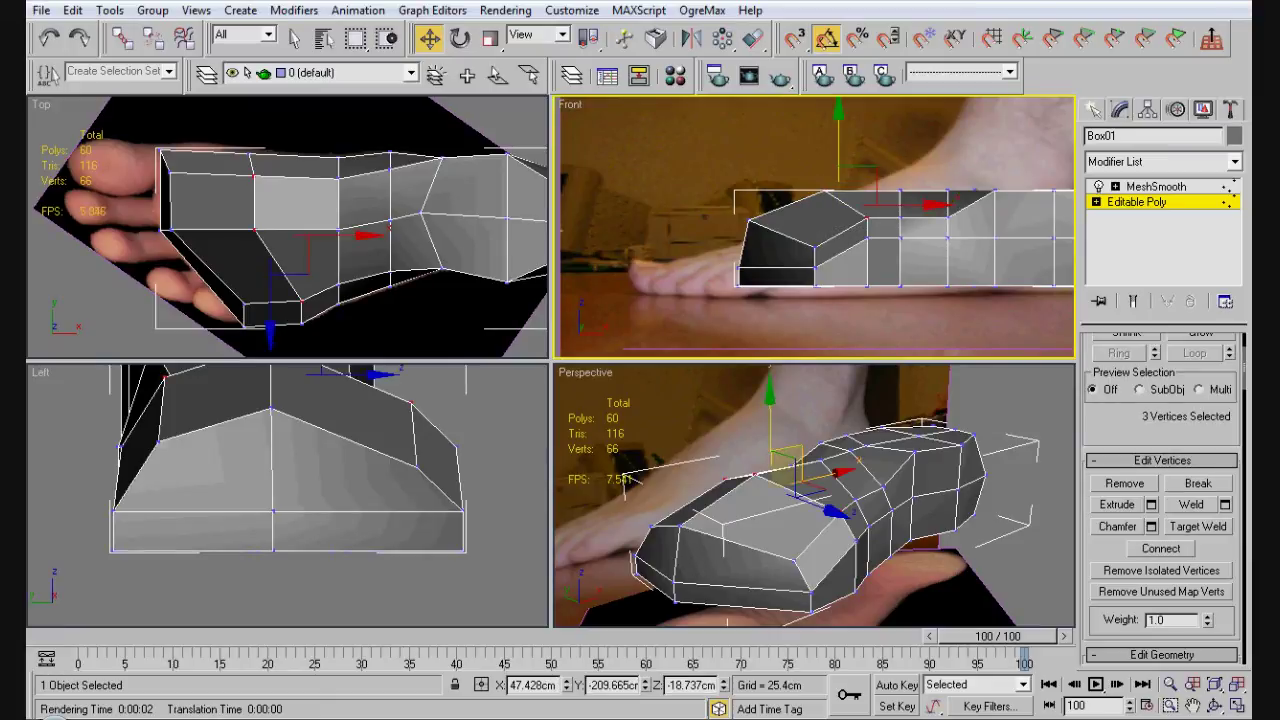
pyautogui.moveTo(310, 255); pyautogui.dragTo(305, 255)
pyautogui.moveTo(735, 190); pyautogui.dragTo(776, 237)
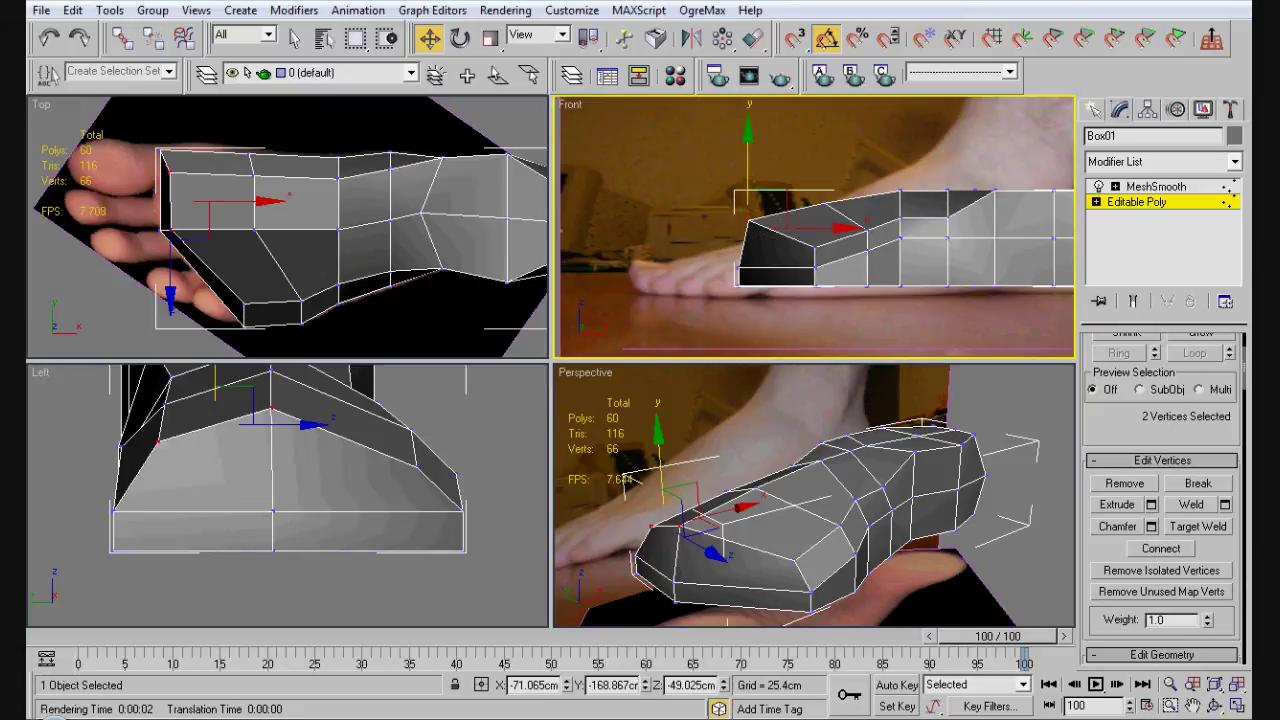
pyautogui.moveTo(748, 165)
pyautogui.mouseDown()
pyautogui.moveTo(748, 150)
pyautogui.moveTo(748, 161)
pyautogui.mouseUp()
# - Raise a vertex on top of the foot up to the reference outline
pyautogui.keyDown('alt'); pyautogui.moveTo(815, 495); pyautogui.dragTo(740, 500, button='middle'); pyautogui.keyUp('alt')
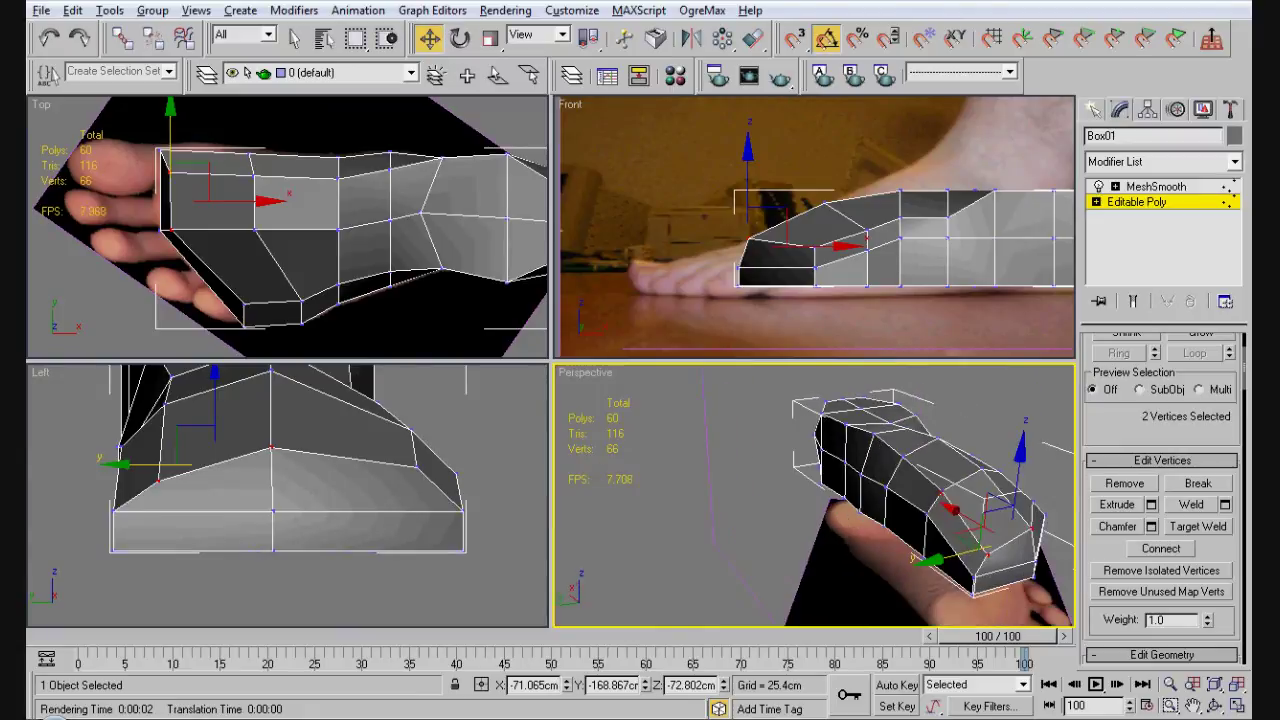
pyautogui.click(829, 411)
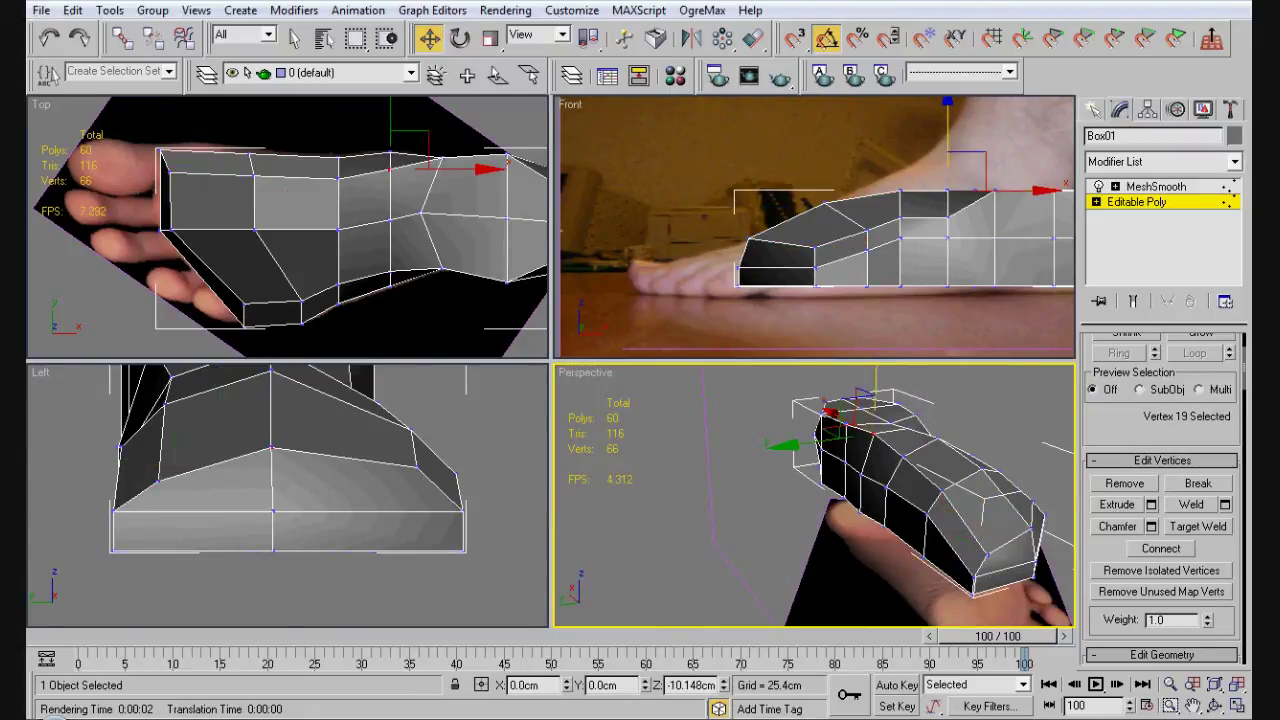
pyautogui.moveTo(815, 495)
pyautogui.keyDown('alt'); pyautogui.mouseDown(button='middle')
pyautogui.moveTo(840, 480)
pyautogui.moveTo(880, 500)
pyautogui.moveTo(800, 492)
pyautogui.mouseUp(button='middle'); pyautogui.keyUp('alt')
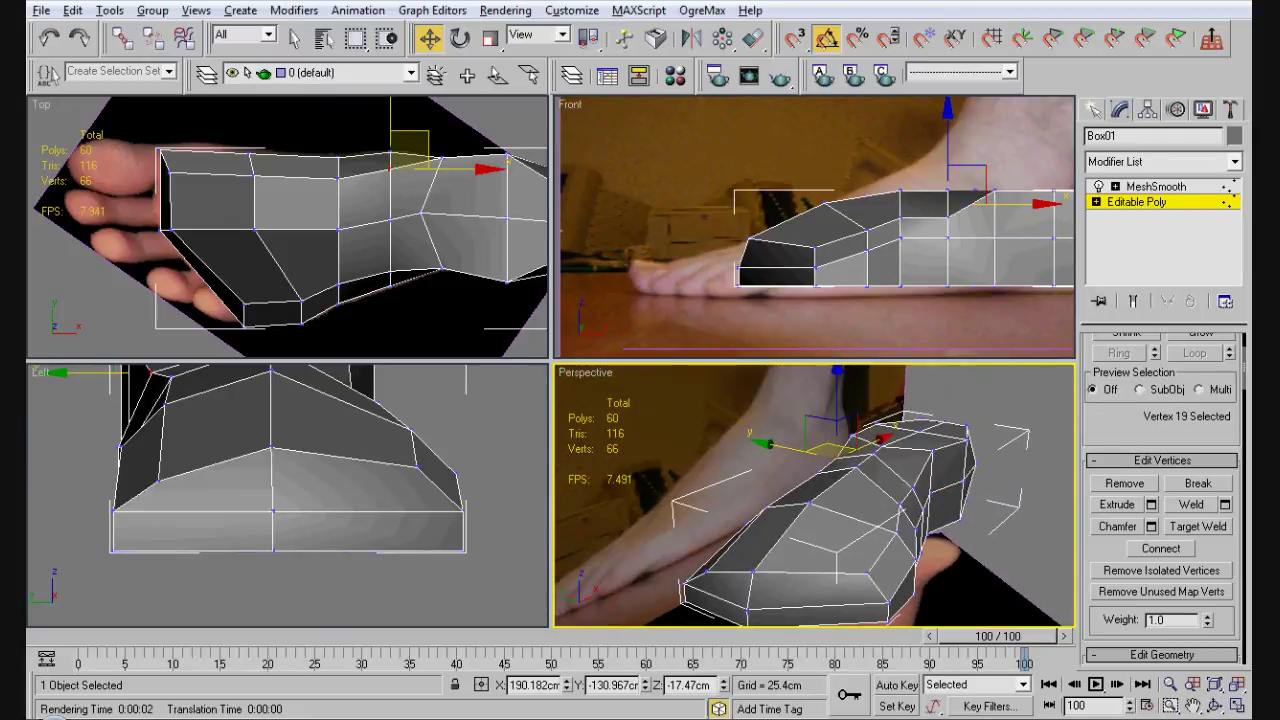
pyautogui.click(810, 466)
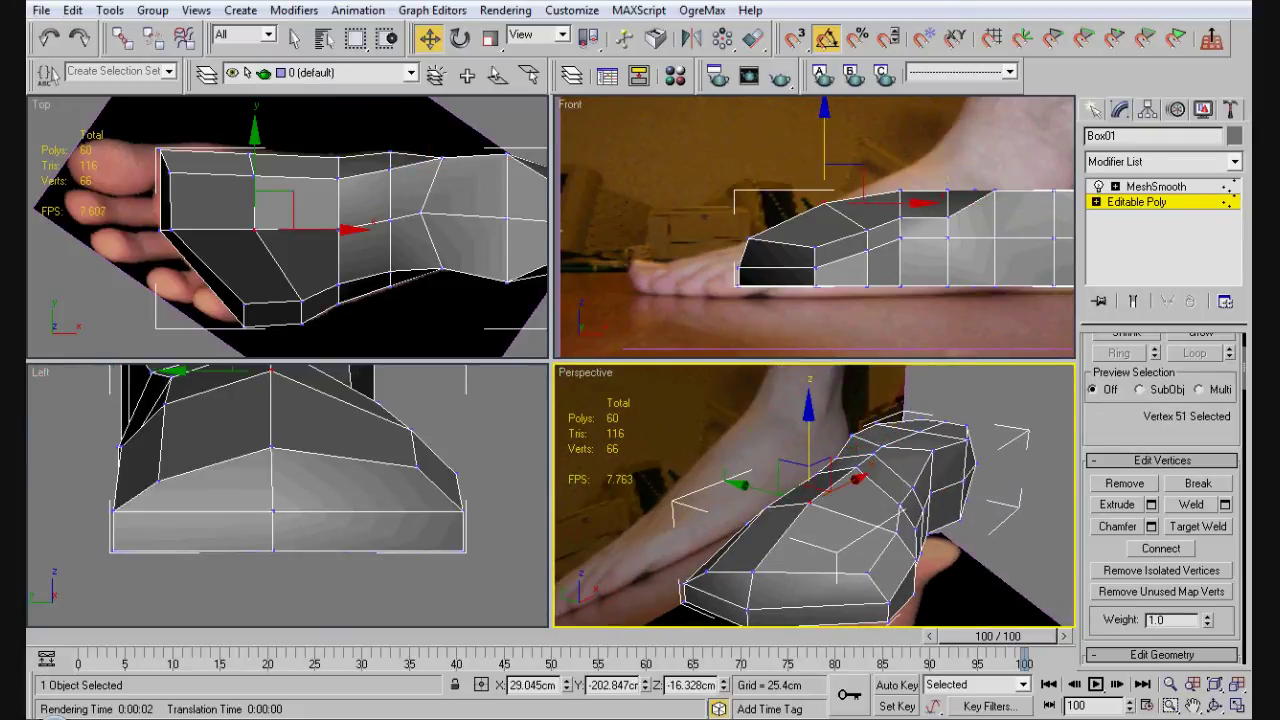
pyautogui.keyDown('ctrl'); pyautogui.click(880, 462); pyautogui.keyUp('ctrl')
pyautogui.click(660, 320)
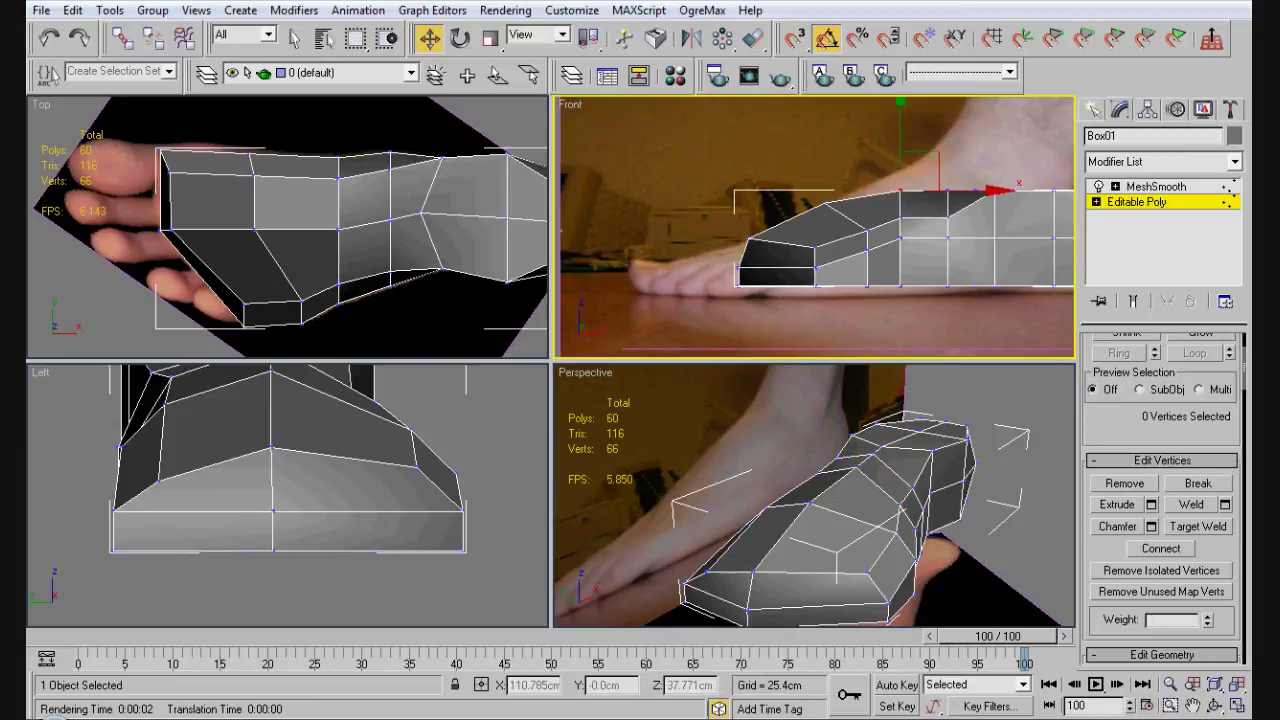
pyautogui.click(900, 190)
pyautogui.moveTo(900, 160); pyautogui.dragTo(900, 148)
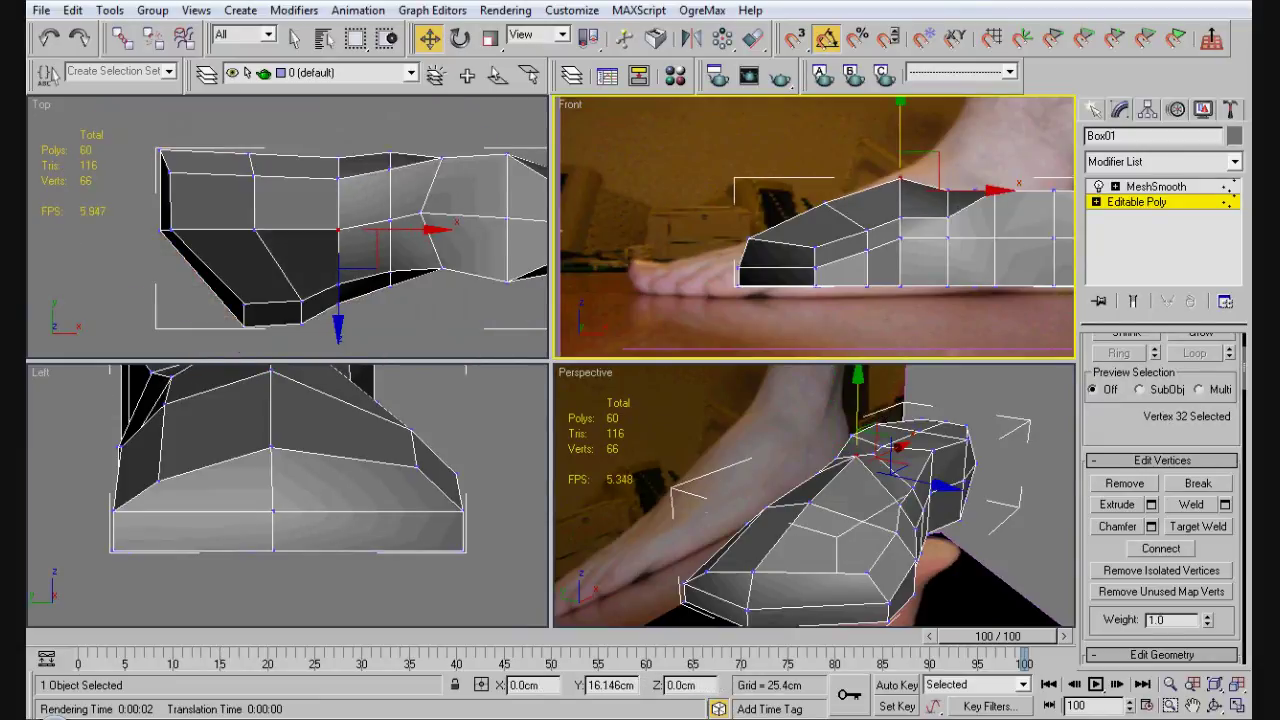
pyautogui.click(660, 320)
# - Reframe the front view and select the top vertices at the heel end
pyautogui.keyDown('alt'); pyautogui.moveTo(810, 230); pyautogui.dragTo(860, 218, button='middle'); pyautogui.keyUp('alt')
pyautogui.press('f')
pyautogui.hotkey('ctrl', 'shift', 'z')
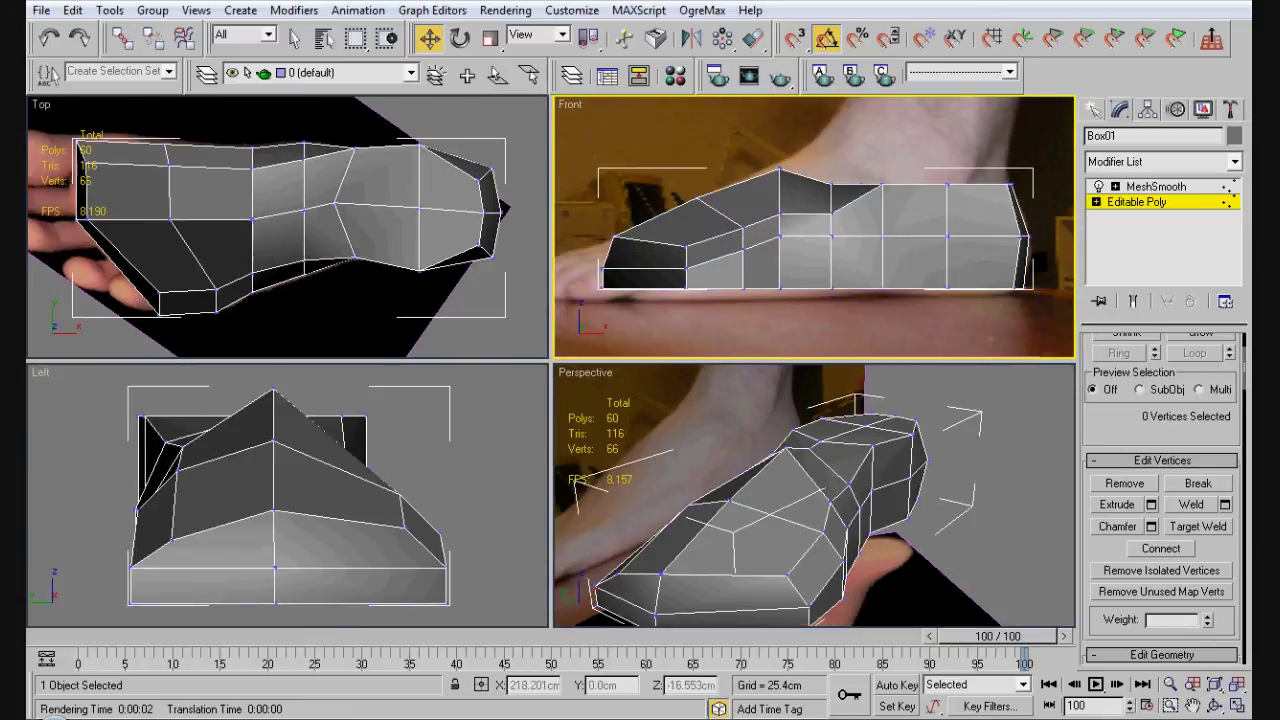
pyautogui.moveTo(816, 152); pyautogui.dragTo(952, 185)
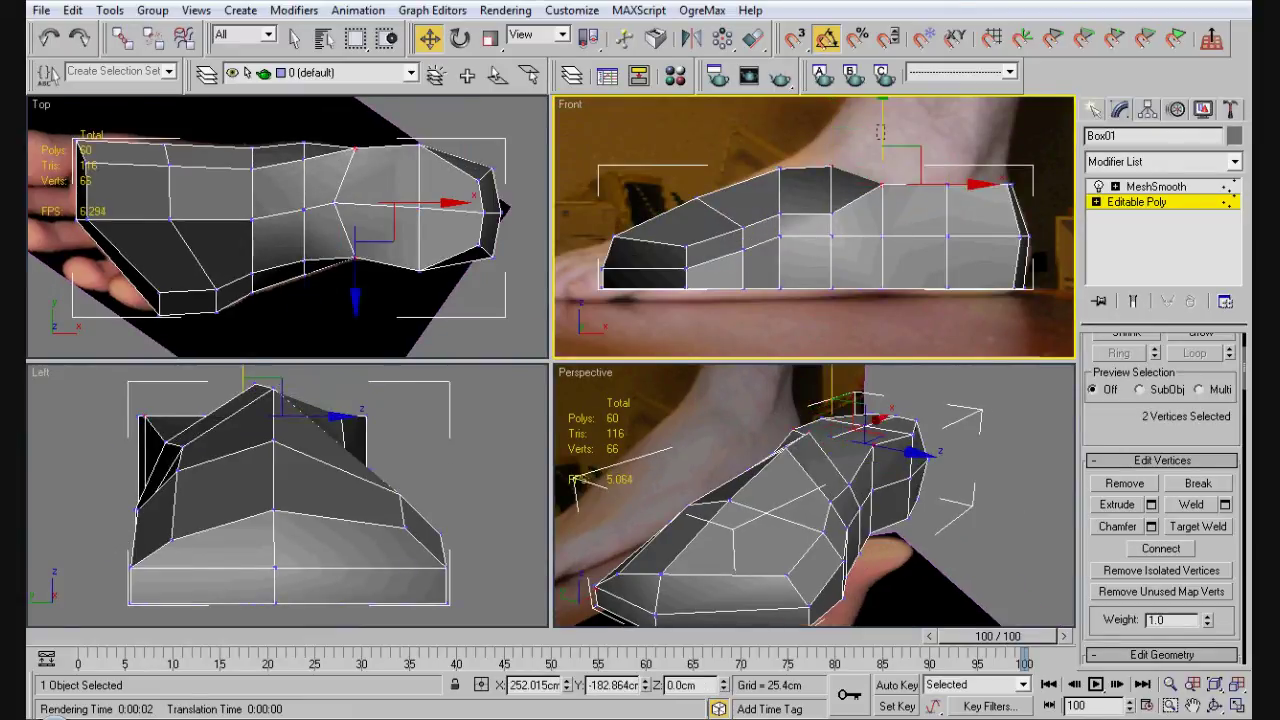
pyautogui.click(880, 132)
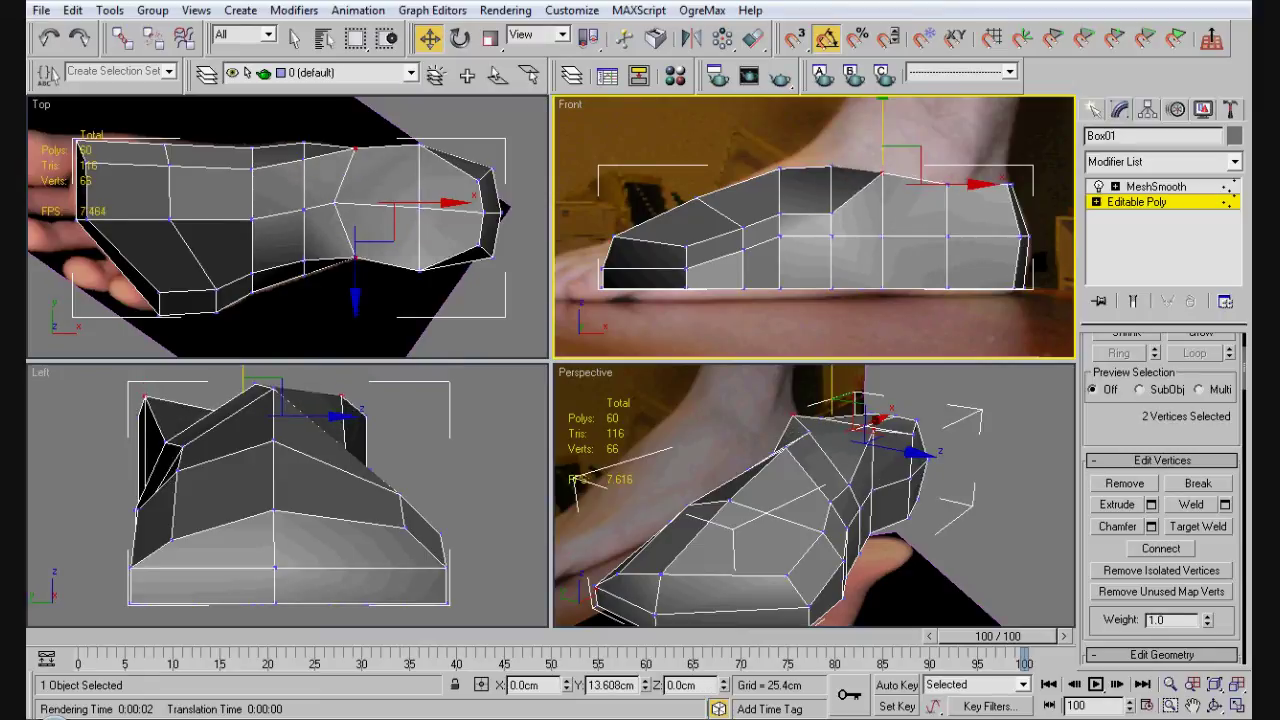
pyautogui.click(946, 180)
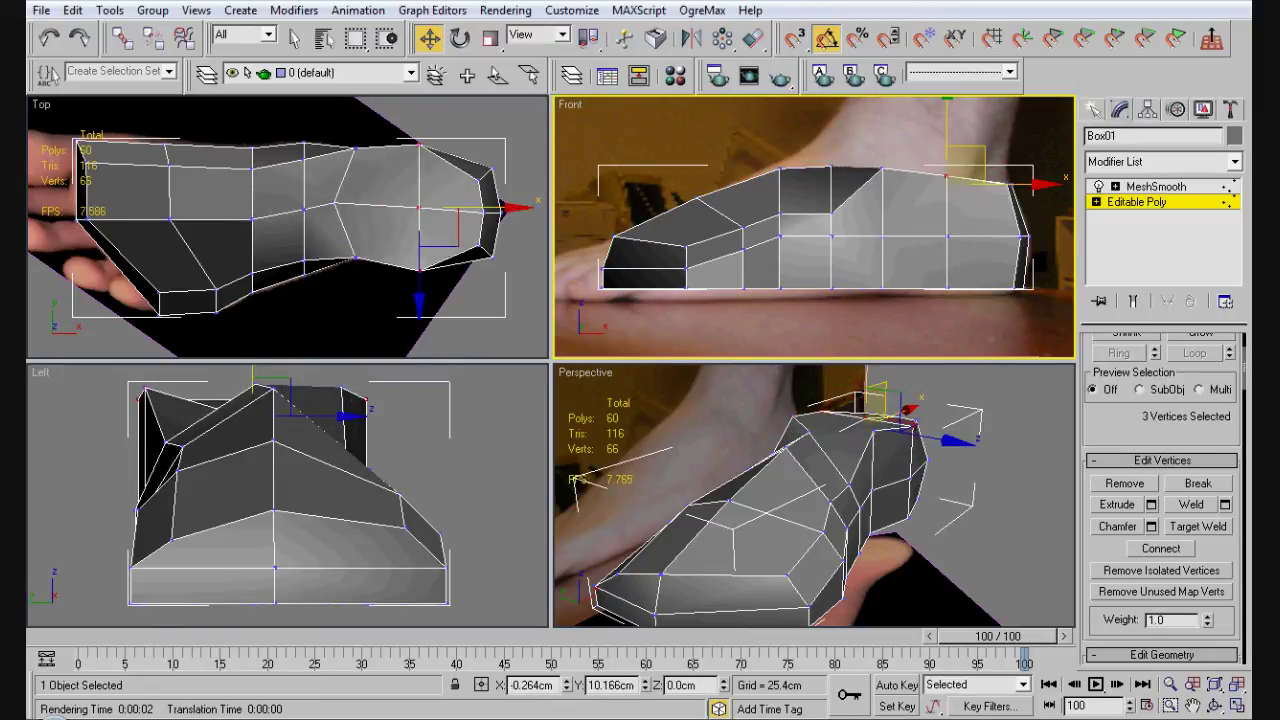
pyautogui.click(620, 460)
pyautogui.keyDown('alt'); pyautogui.moveTo(620, 460); pyautogui.dragTo(568, 455, button='middle'); pyautogui.keyUp('alt')
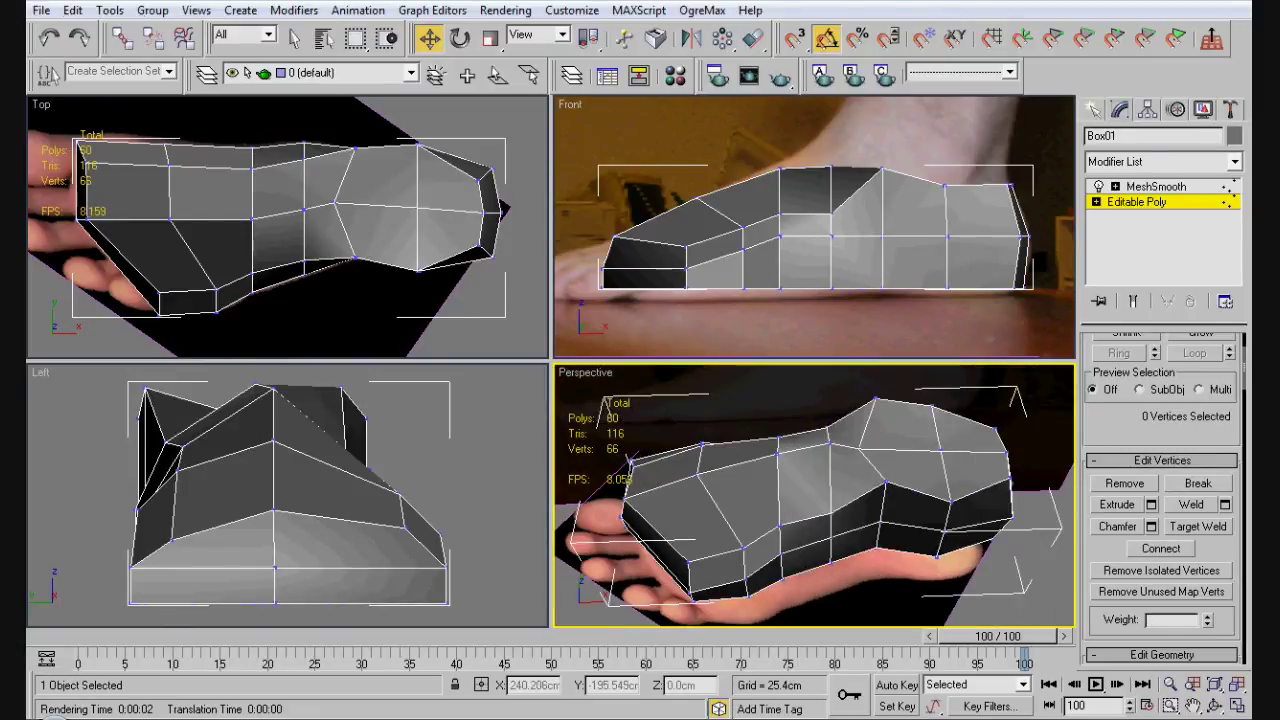
# - Raise the heel vertex and the heel-end vertex column up toward the ankle
pyautogui.click(873, 401)
pyautogui.click(859, 131)
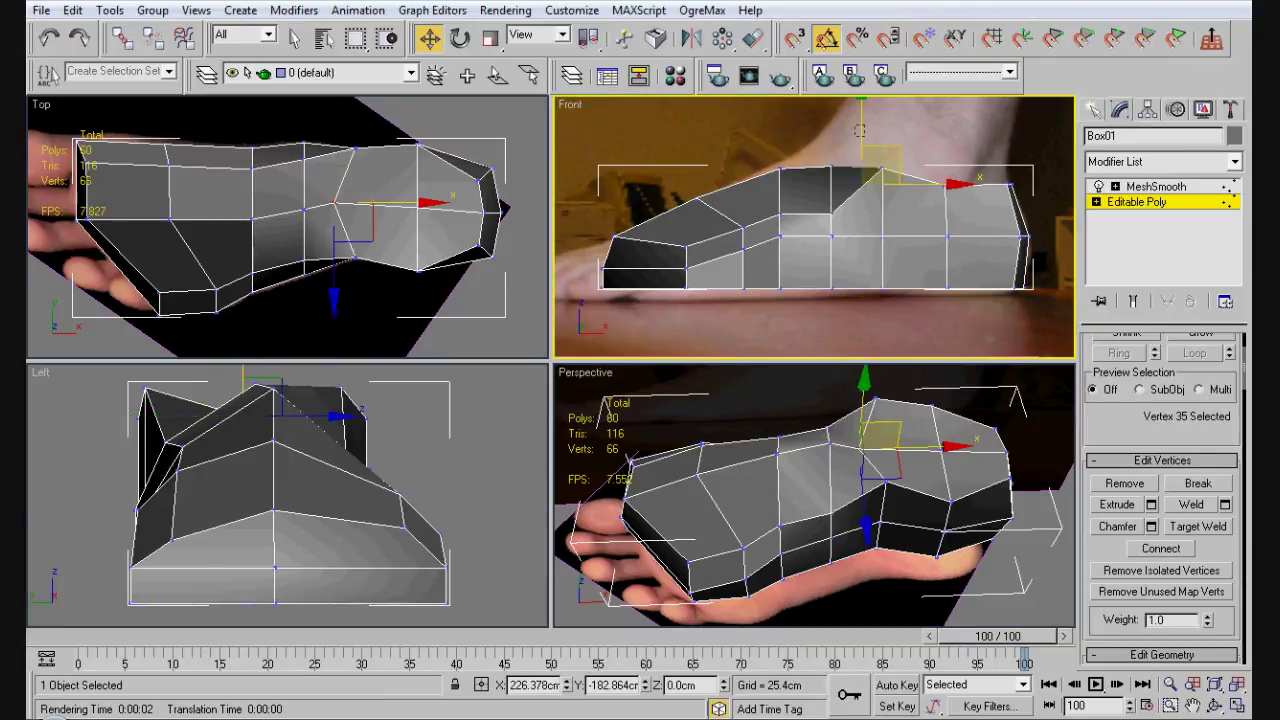
pyautogui.moveTo(859, 131); pyautogui.dragTo(859, 128)
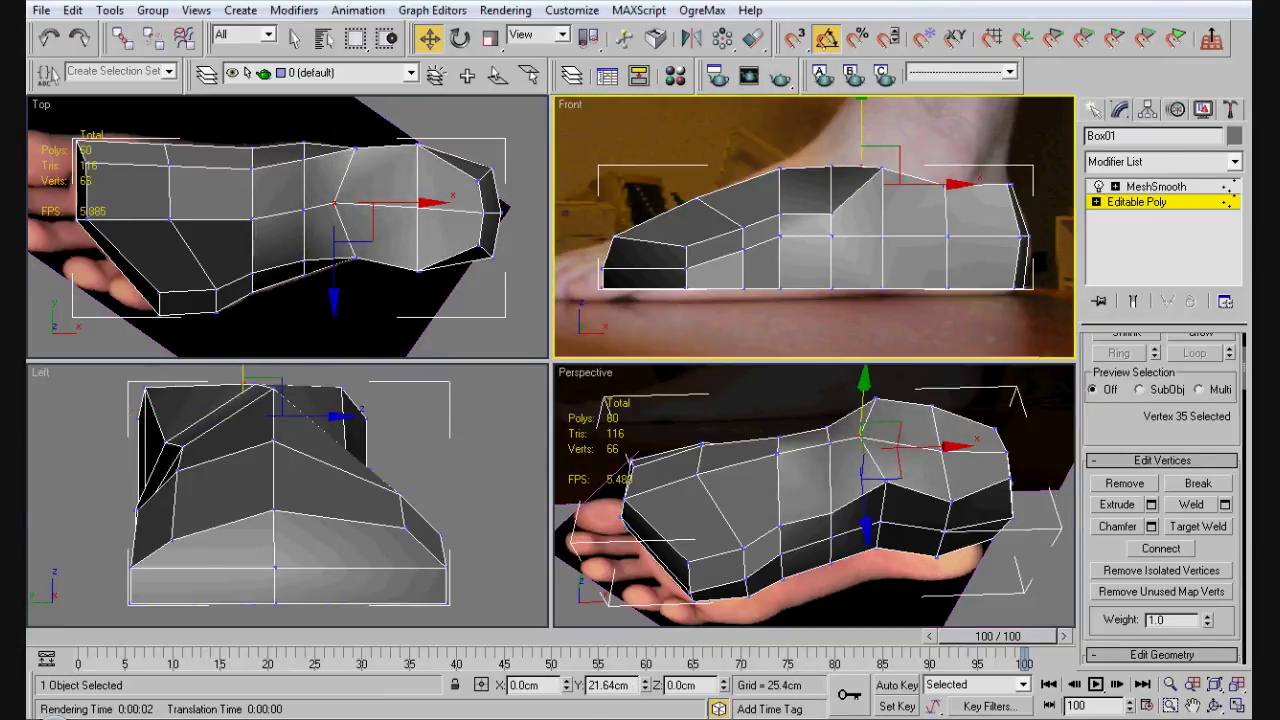
pyautogui.click(1004, 450)
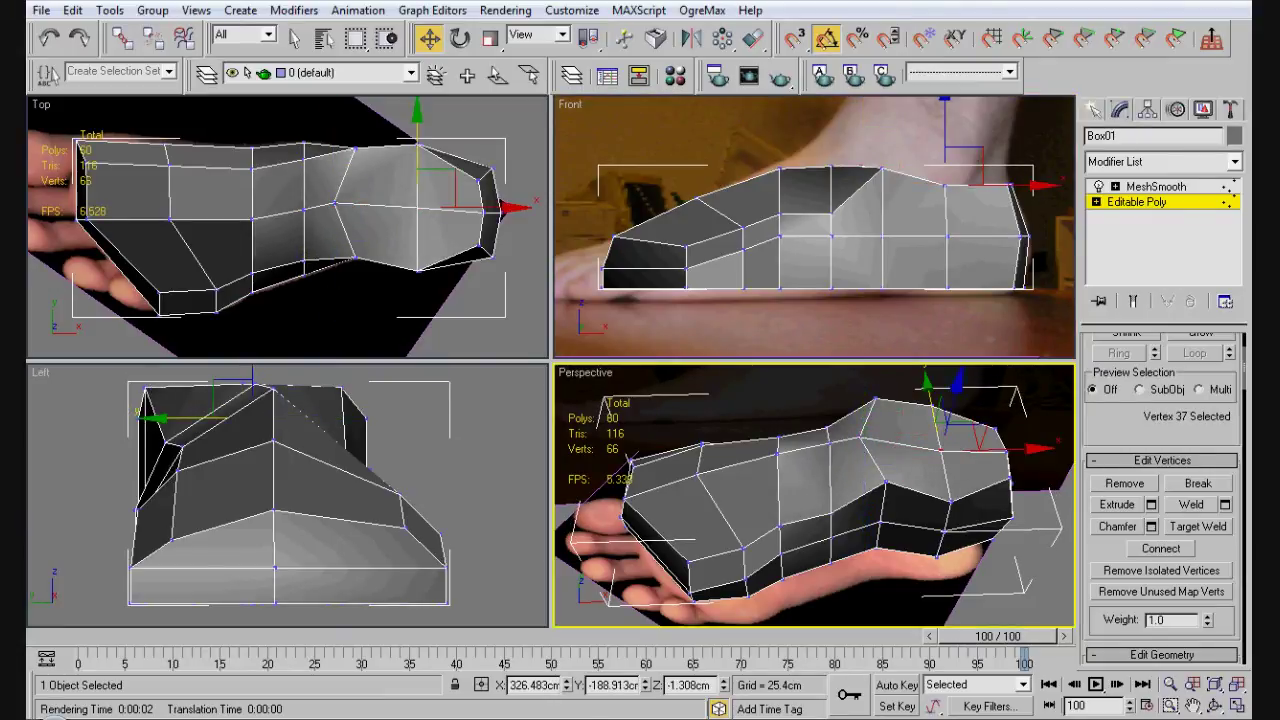
pyautogui.moveTo(925, 170); pyautogui.dragTo(965, 300)
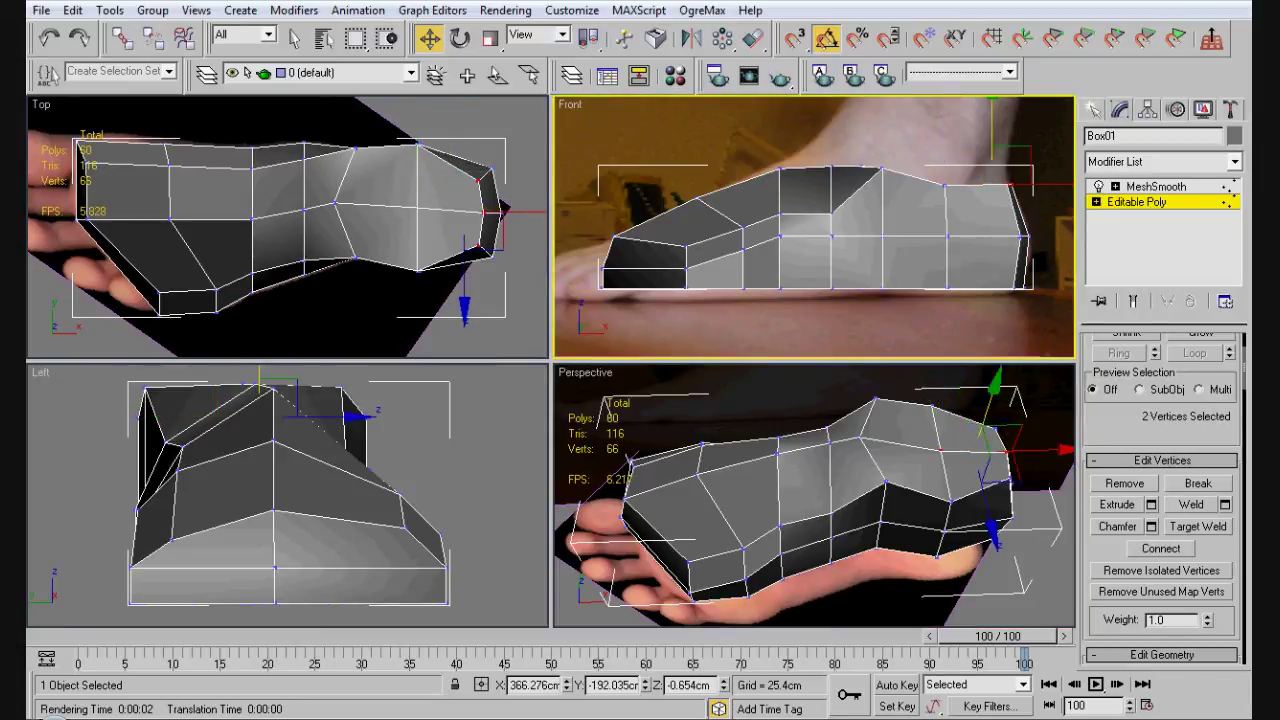
pyautogui.moveTo(976, 140); pyautogui.dragTo(976, 118)
pyautogui.click(700, 400)
pyautogui.keyDown('alt'); pyautogui.moveTo(760, 500); pyautogui.dragTo(940, 500, button='middle'); pyautogui.keyUp('alt')
pyautogui.keyDown('alt'); pyautogui.moveTo(815, 495); pyautogui.dragTo(930, 425, button='middle'); pyautogui.keyUp('alt')
pyautogui.click(786, 428)
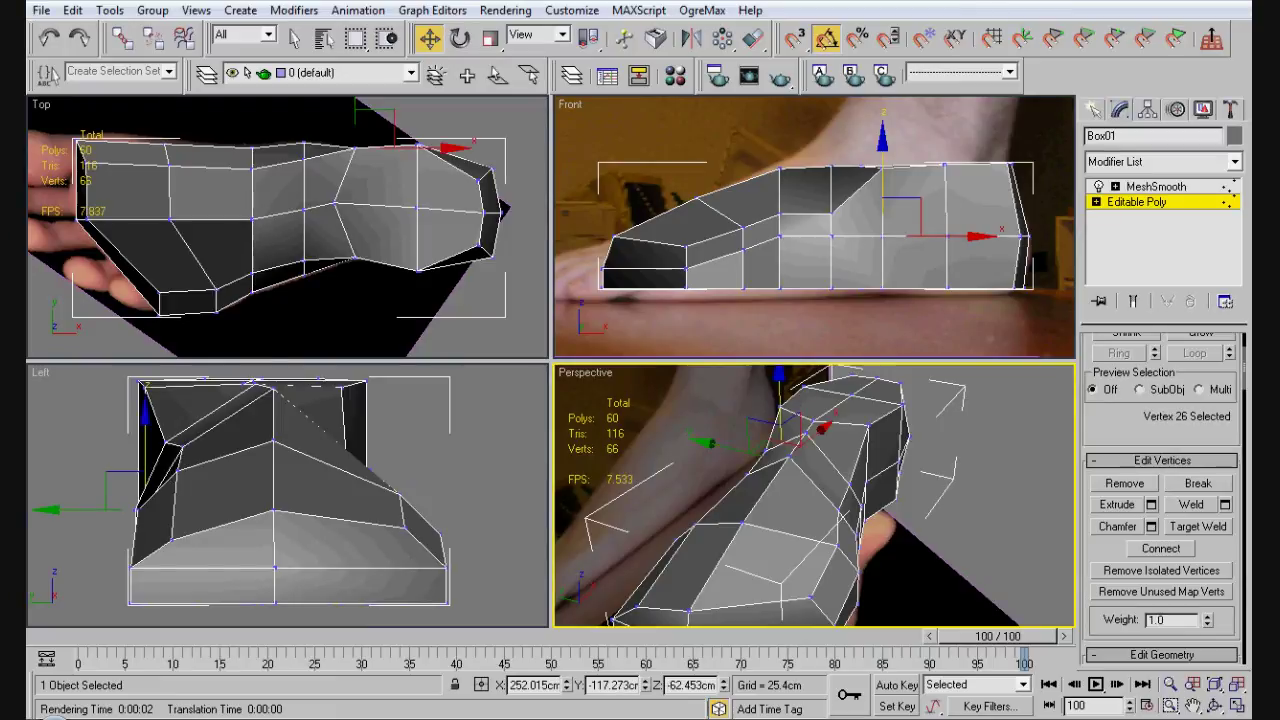
# - Orbit along the foot side and pick vertices on the side of the mesh
pyautogui.click(800, 320)
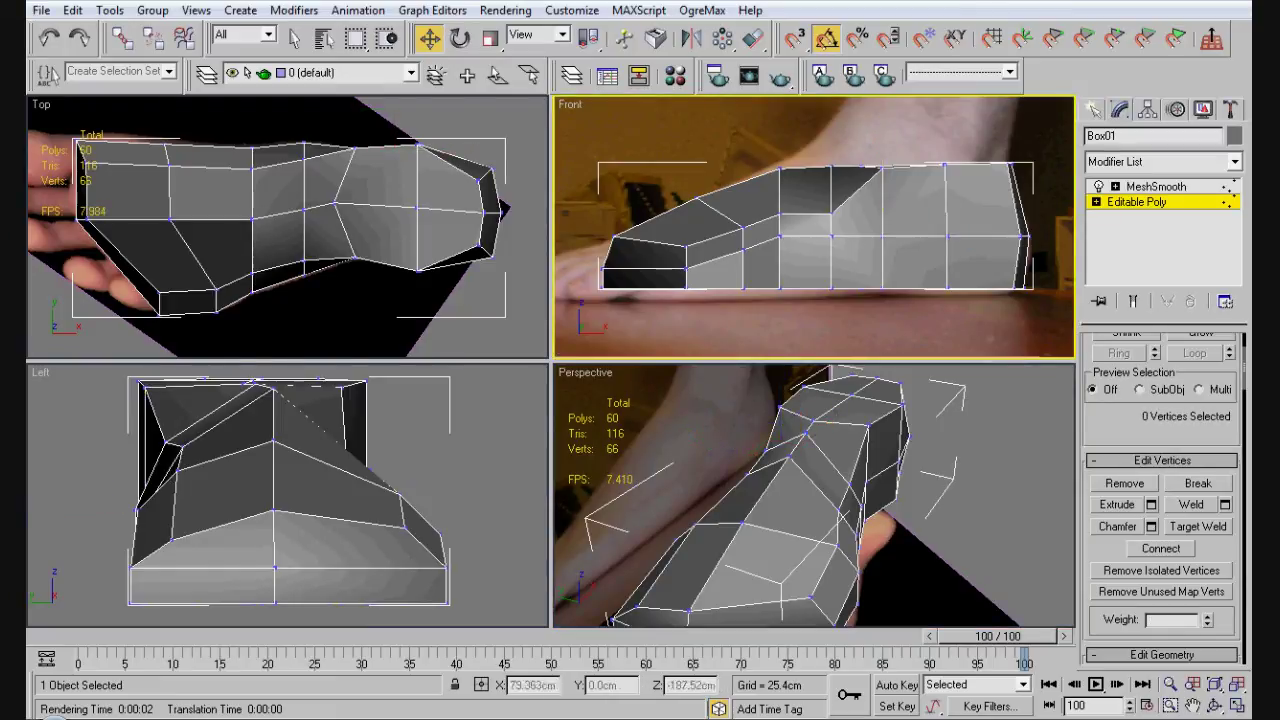
pyautogui.keyDown('alt'); pyautogui.moveTo(640, 460); pyautogui.dragTo(574, 455, button='middle'); pyautogui.keyUp('alt')
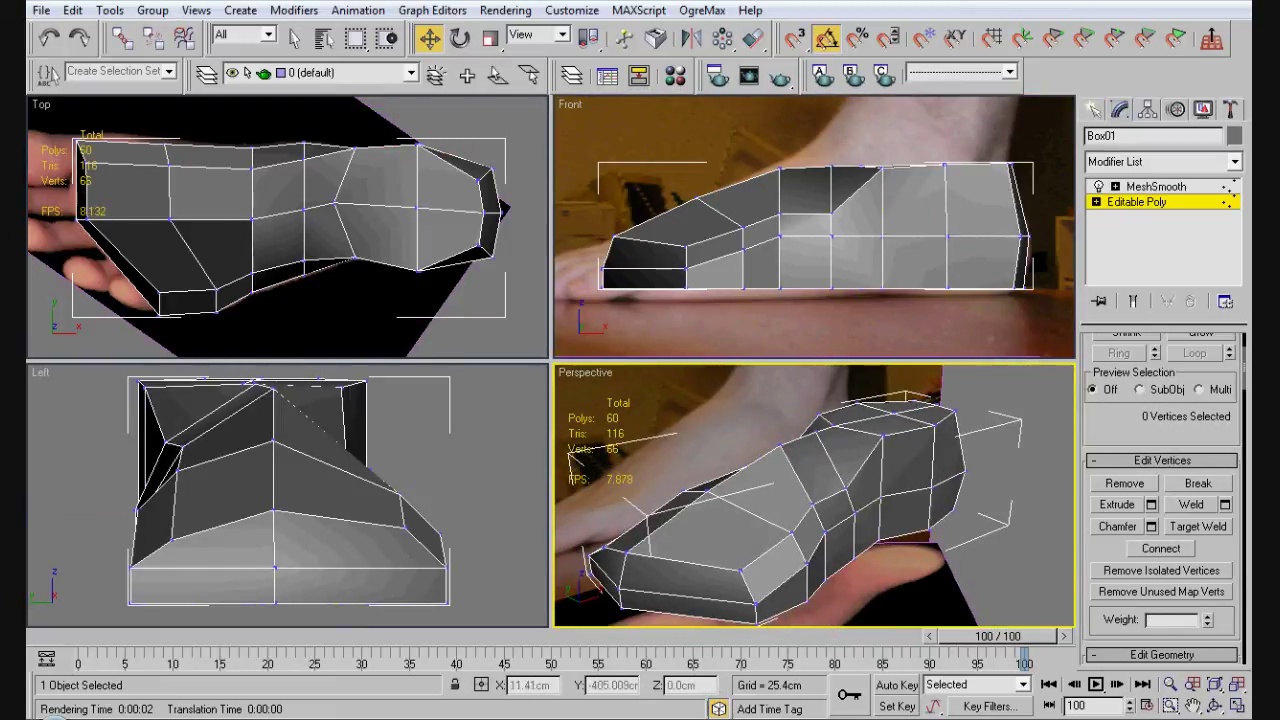
pyautogui.click(791, 533)
pyautogui.click(881, 488)
pyautogui.keyDown('ctrl'); pyautogui.click(791, 533); pyautogui.keyUp('ctrl')
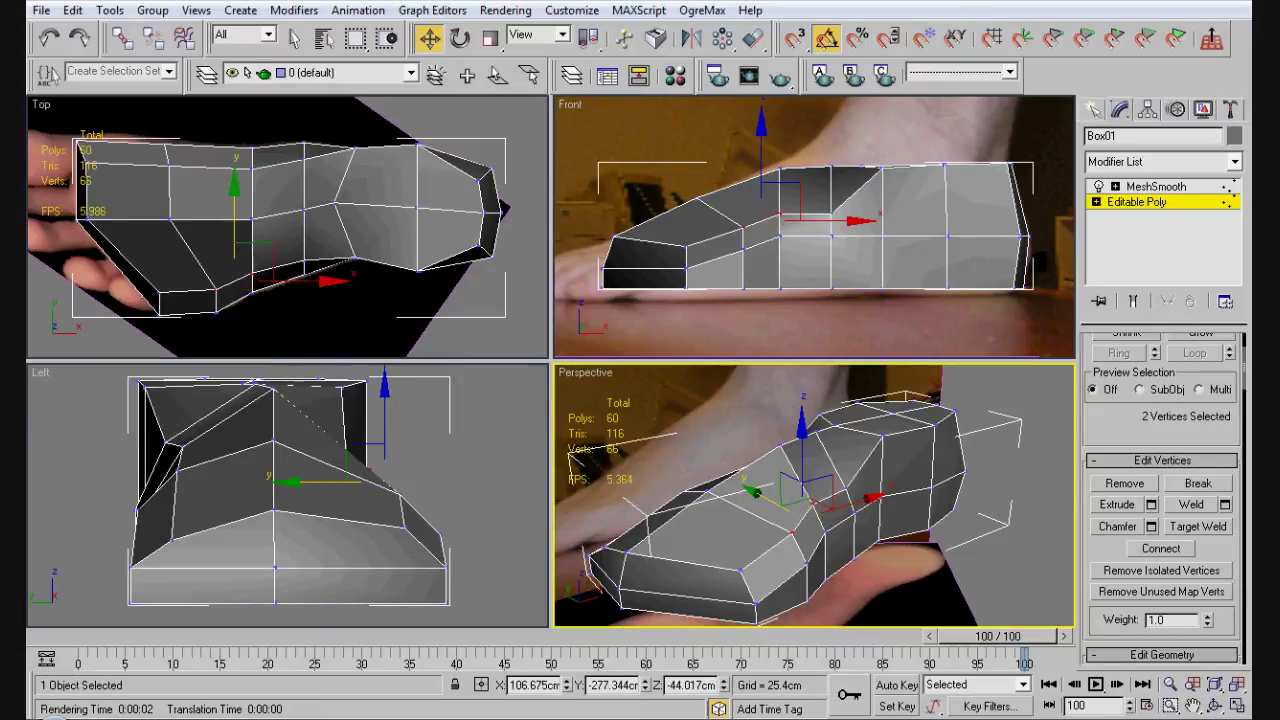
pyautogui.keyDown('alt'); pyautogui.moveTo(700, 500); pyautogui.dragTo(760, 500, button='middle'); pyautogui.keyUp('alt')
pyautogui.keyDown('ctrl'); pyautogui.click(827, 520); pyautogui.keyUp('ctrl')
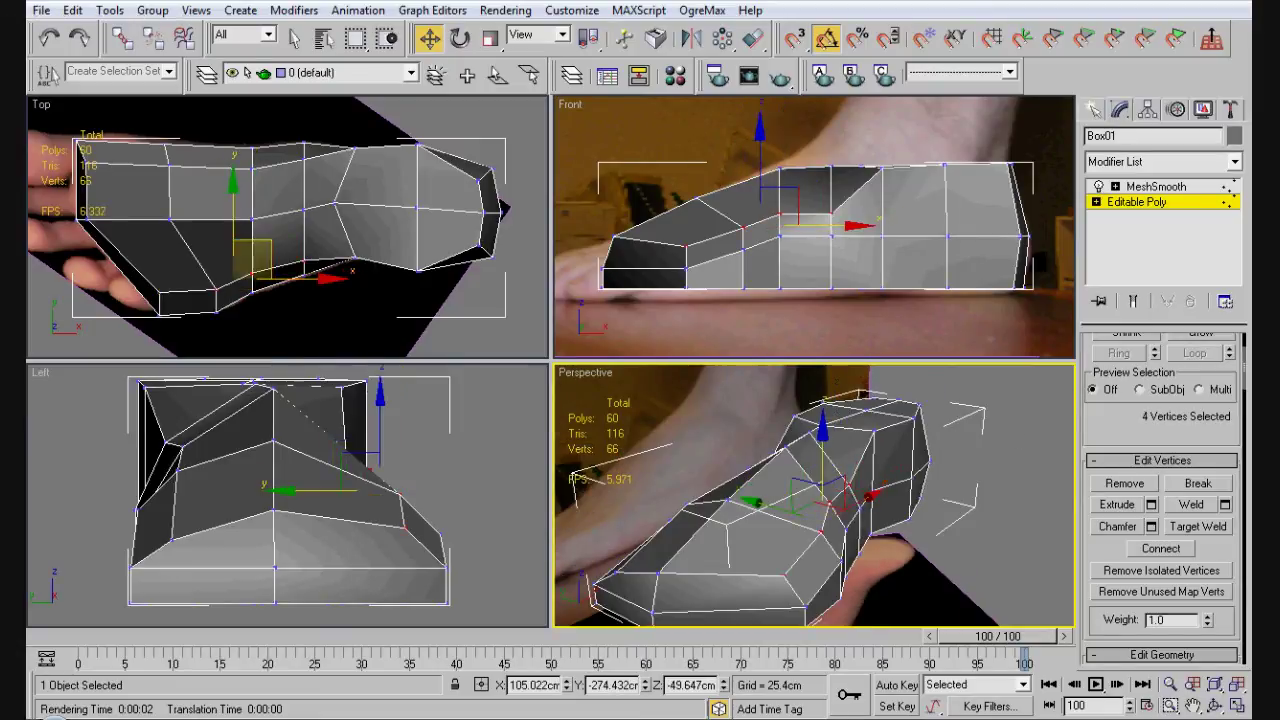
pyautogui.keyDown('ctrl'); pyautogui.click(848, 472); pyautogui.keyUp('ctrl')
pyautogui.click(1000, 400)
pyautogui.click(900, 320)
pyautogui.keyDown('alt'); pyautogui.moveTo(800, 500); pyautogui.dragTo(825, 455, button='middle'); pyautogui.keyUp('alt')
# - Select four midfoot vertices and lift them to match the instep
pyautogui.click(881, 555)
pyautogui.click(759, 453)
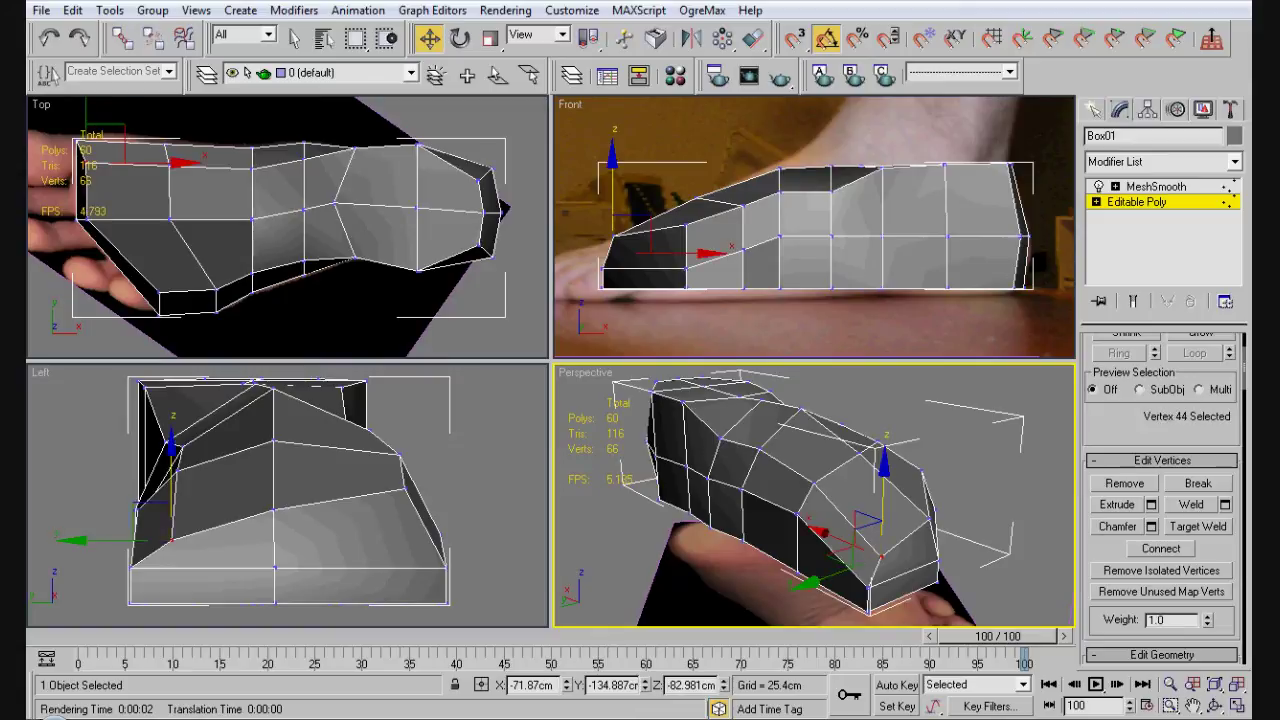
pyautogui.keyDown('ctrl'); pyautogui.click(881, 555); pyautogui.keyUp('ctrl')
pyautogui.keyDown('ctrl'); pyautogui.click(762, 474); pyautogui.keyUp('ctrl')
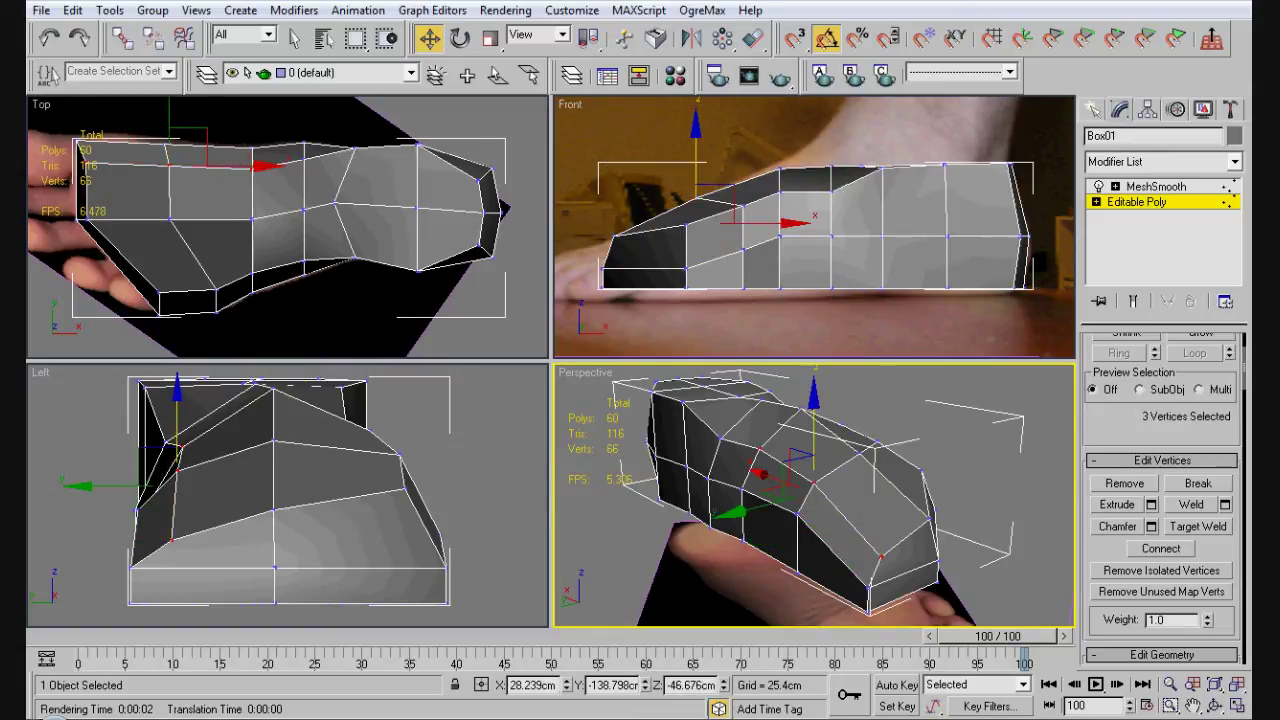
pyautogui.keyDown('ctrl'); pyautogui.click(720, 438); pyautogui.keyUp('ctrl')
pyautogui.moveTo(300, 500); pyautogui.dragTo(350, 500, button='middle')
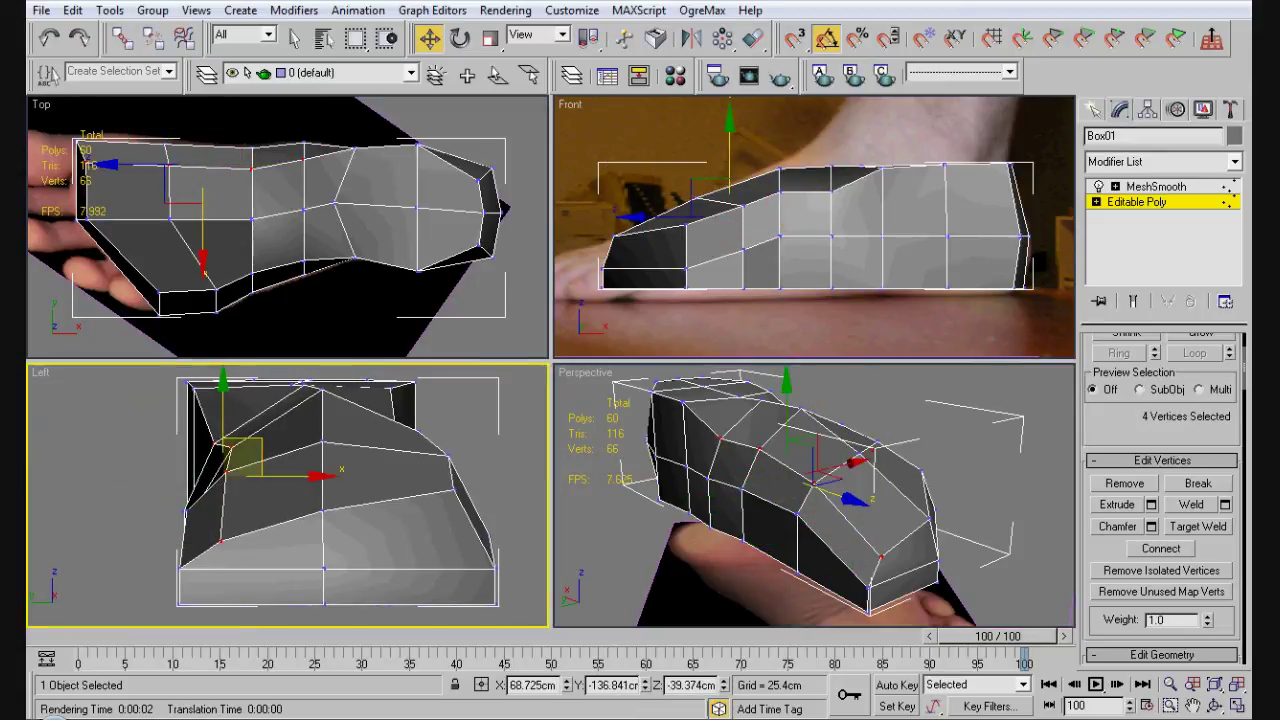
pyautogui.moveTo(224, 440); pyautogui.dragTo(224, 410)
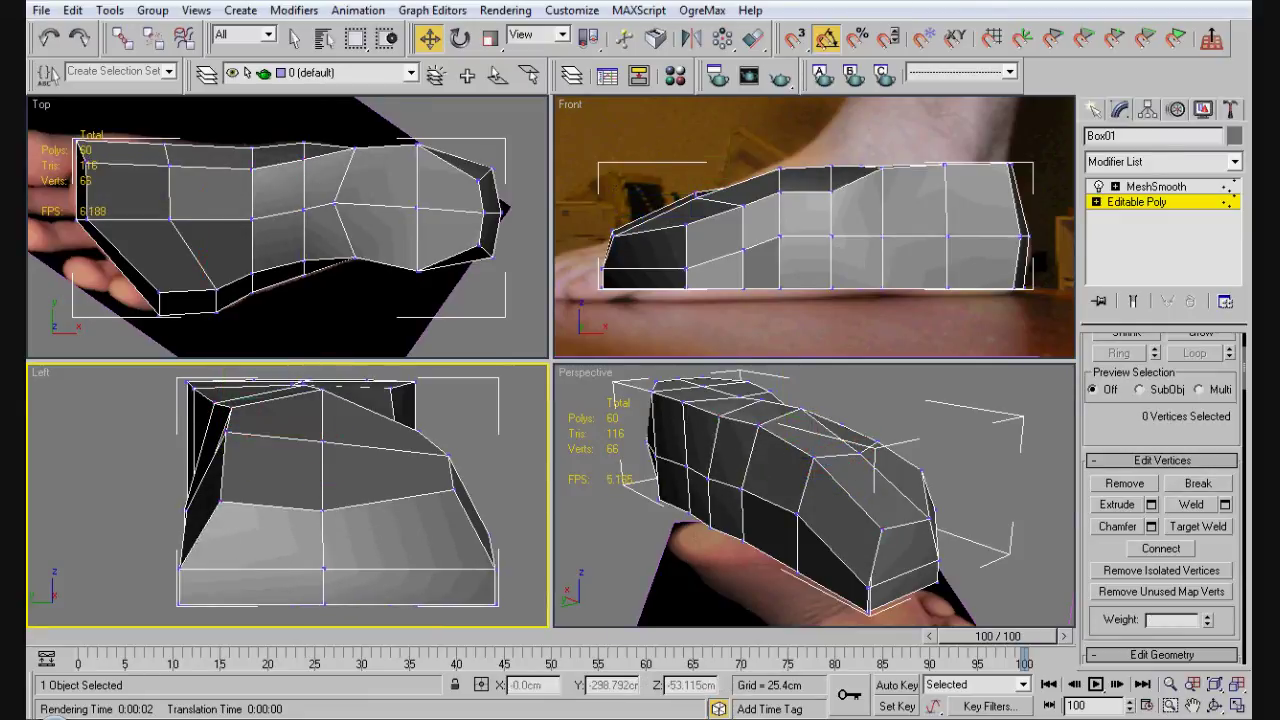
# - Select four vertices on the foot's side and shift them to reshape the instep
pyautogui.keyDown('alt'); pyautogui.moveTo(800, 500); pyautogui.dragTo(680, 510, button='middle'); pyautogui.keyUp('alt')
pyautogui.click(788, 492)
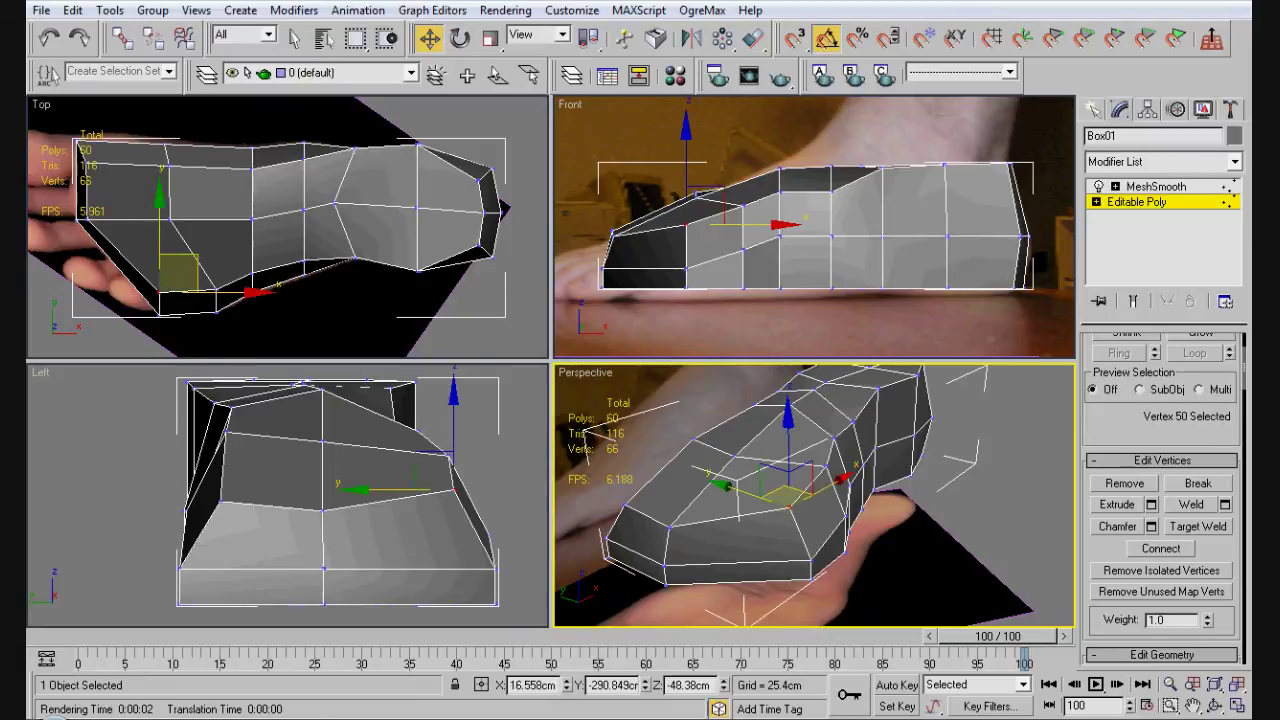
pyautogui.keyDown('ctrl'); pyautogui.click(830, 435); pyautogui.keyUp('ctrl')
pyautogui.keyDown('ctrl'); pyautogui.click(858, 455); pyautogui.keyUp('ctrl')
pyautogui.keyDown('ctrl'); pyautogui.click(872, 428); pyautogui.keyUp('ctrl')
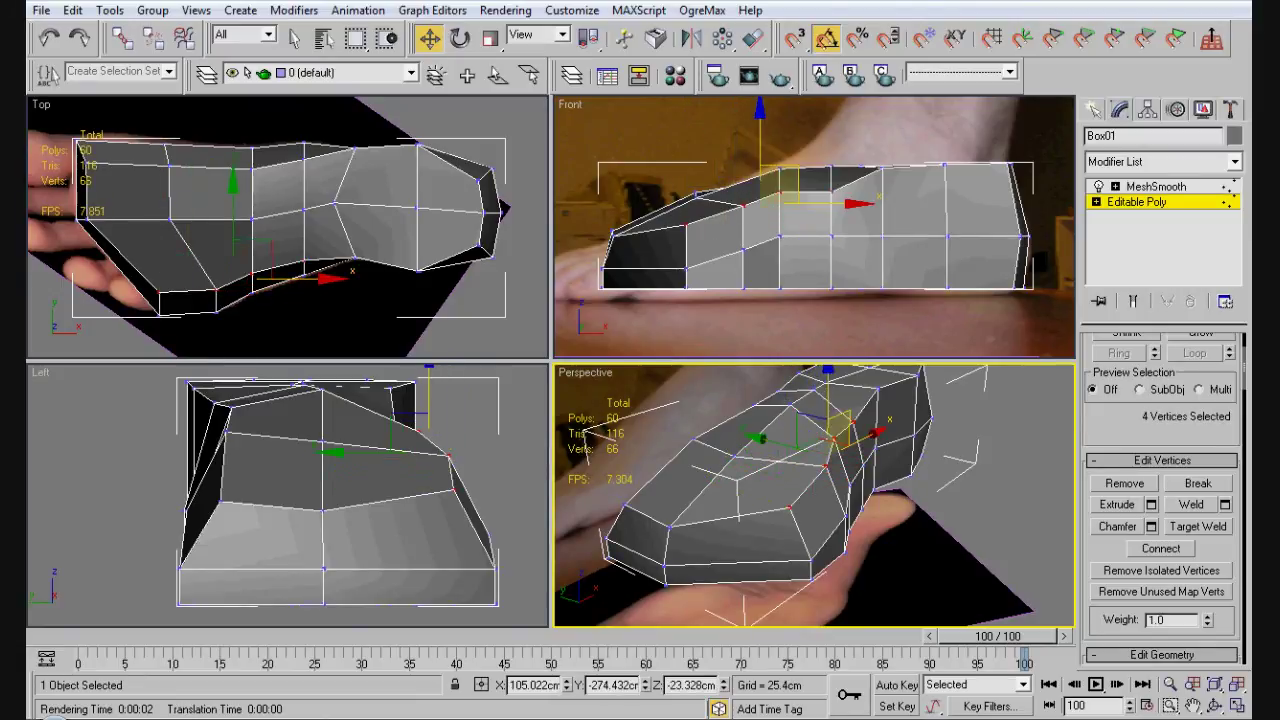
pyautogui.keyDown('alt'); pyautogui.moveTo(862, 430); pyautogui.dragTo(880, 430, button='middle'); pyautogui.keyUp('alt')
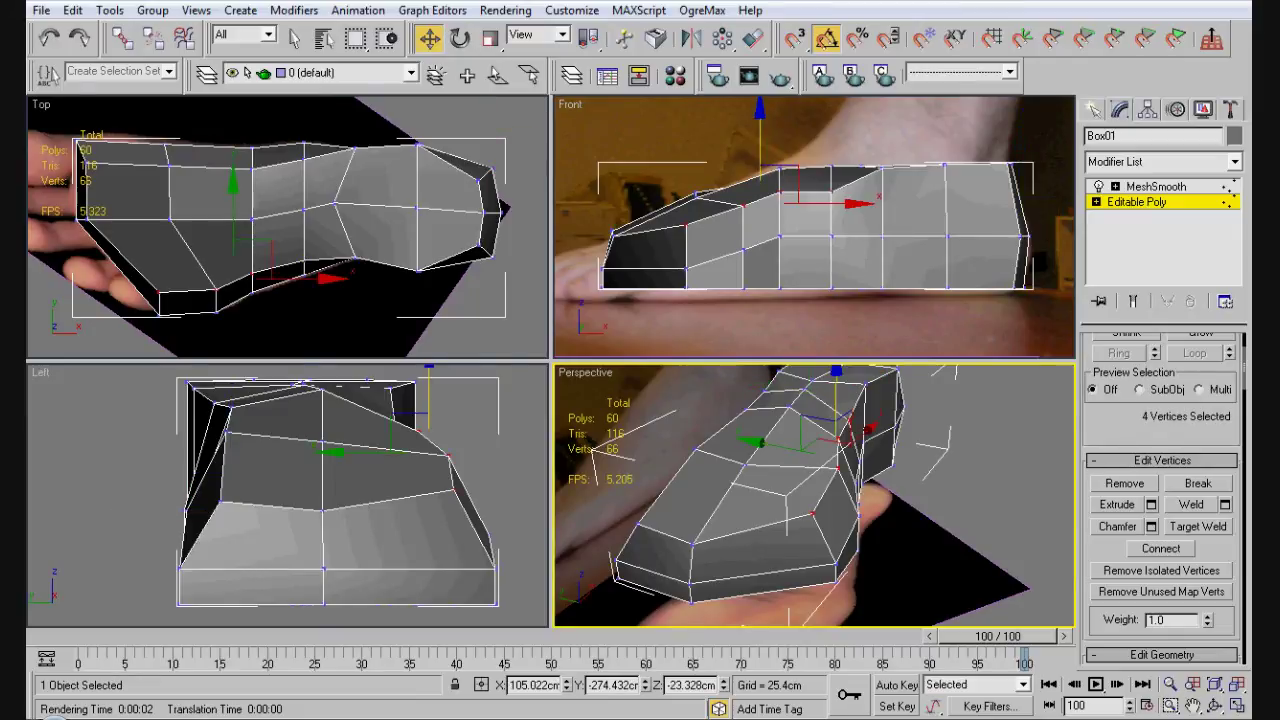
pyautogui.moveTo(425, 446); pyautogui.dragTo(410, 442)
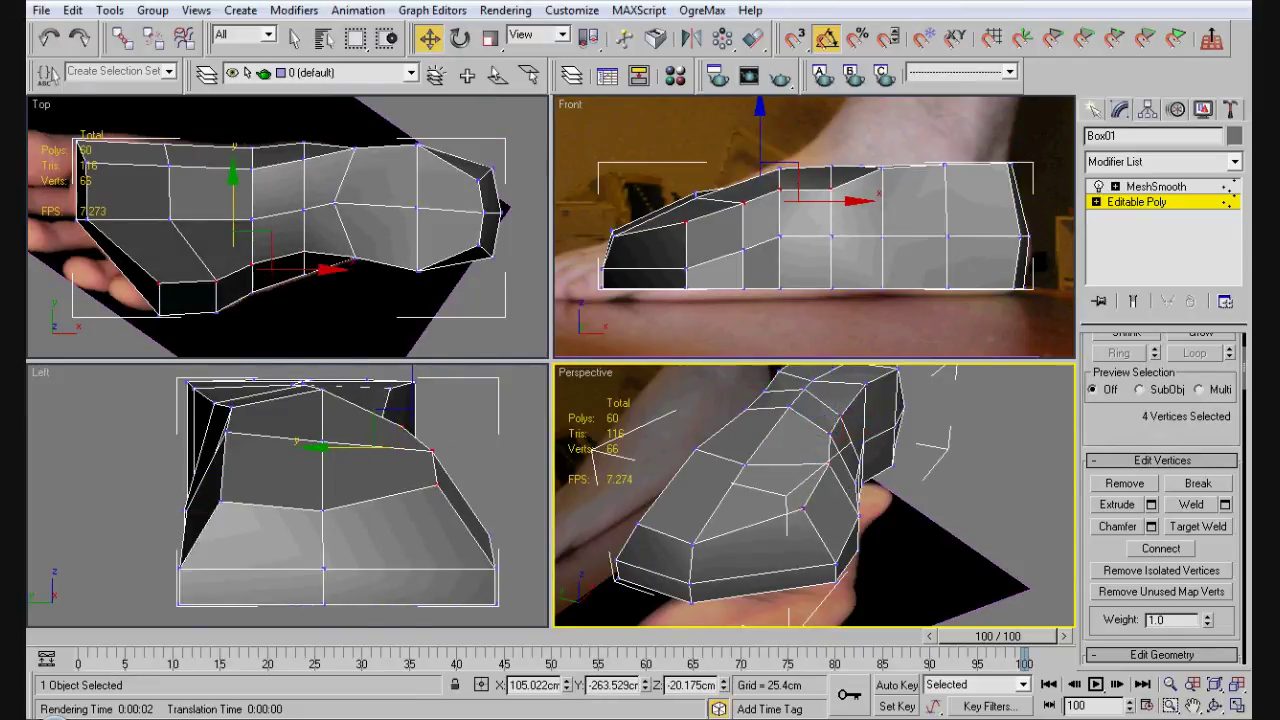
pyautogui.click(1000, 560)
pyautogui.keyDown('alt'); pyautogui.moveTo(1000, 560); pyautogui.dragTo(665, 460, button='middle'); pyautogui.keyUp('alt')
# - Pull the toe-tip vertices inward to bevel the lower front edge
pyautogui.click(845, 545)
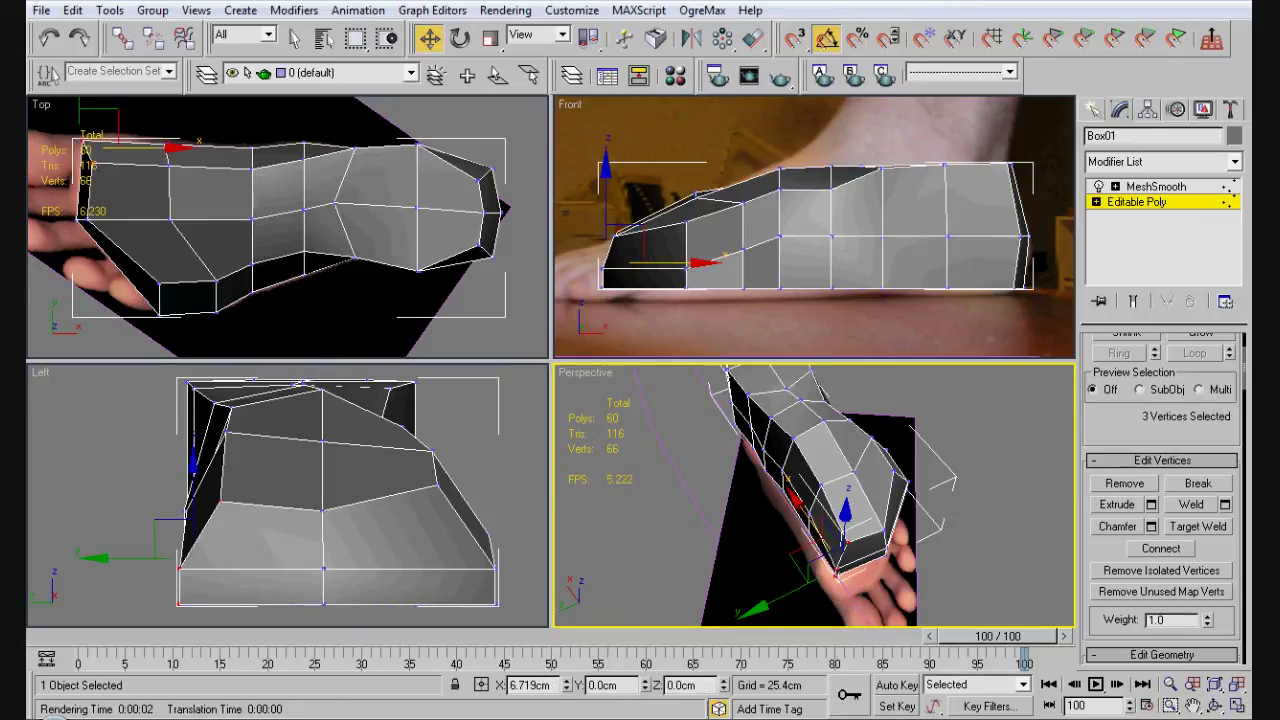
pyautogui.moveTo(845, 515); pyautogui.dragTo(822, 537)
pyautogui.keyDown('alt'); pyautogui.moveTo(822, 537); pyautogui.dragTo(830, 486, button='middle'); pyautogui.keyUp('alt')
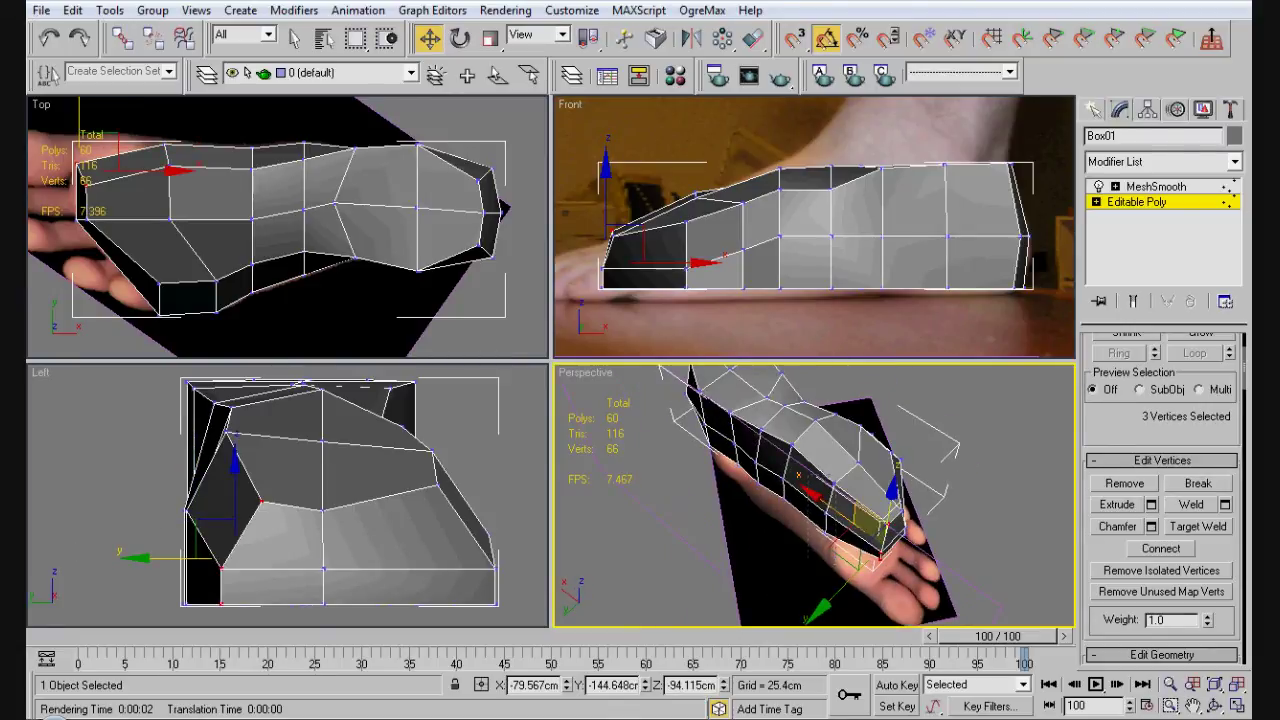
# - In Edge mode, Ring-select edges and Connect them to add a new edge loop
pyautogui.press('2')
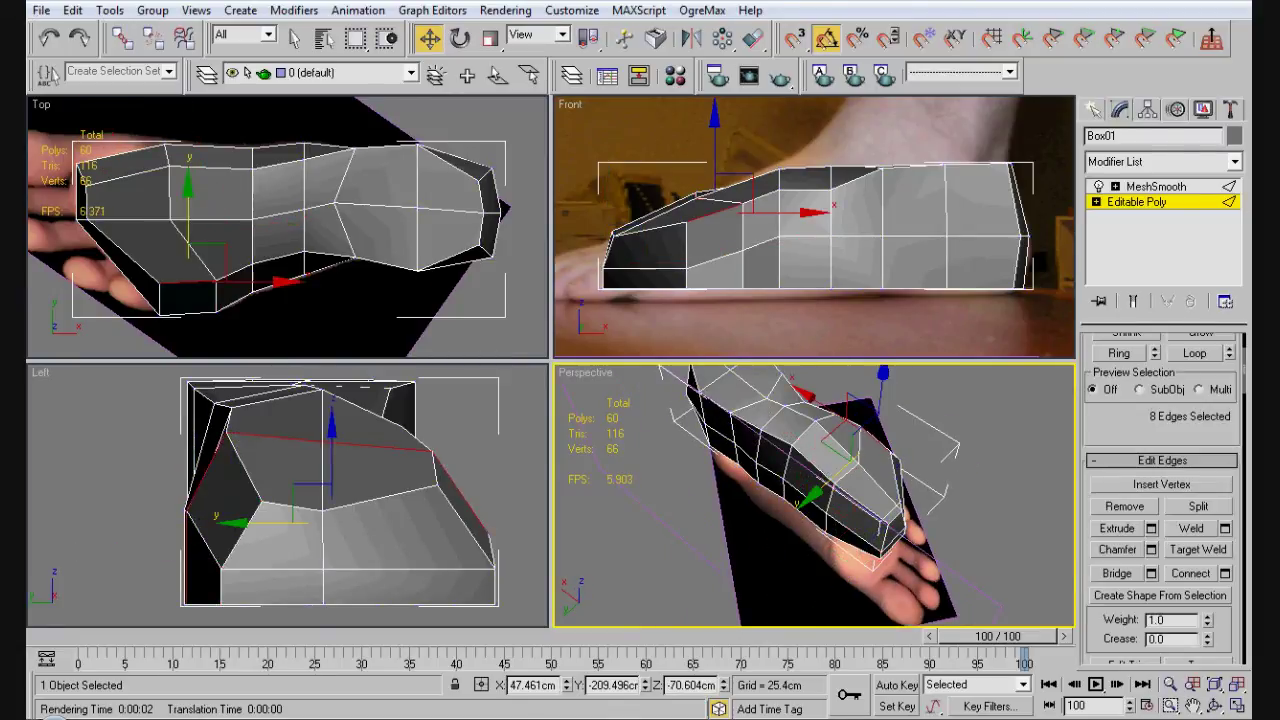
pyautogui.click(1119, 353)
pyautogui.click(1190, 573)
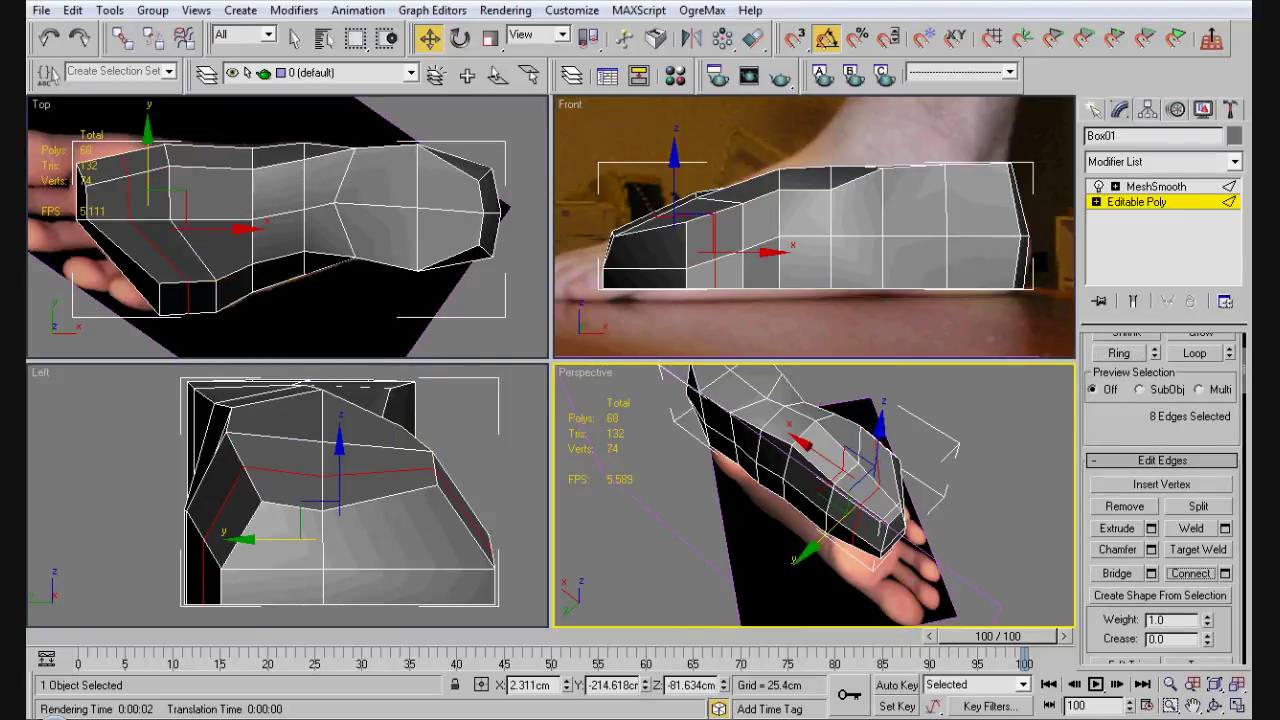
pyautogui.keyDown('alt'); pyautogui.moveTo(820, 500); pyautogui.dragTo(815, 468, button='middle'); pyautogui.keyUp('alt')
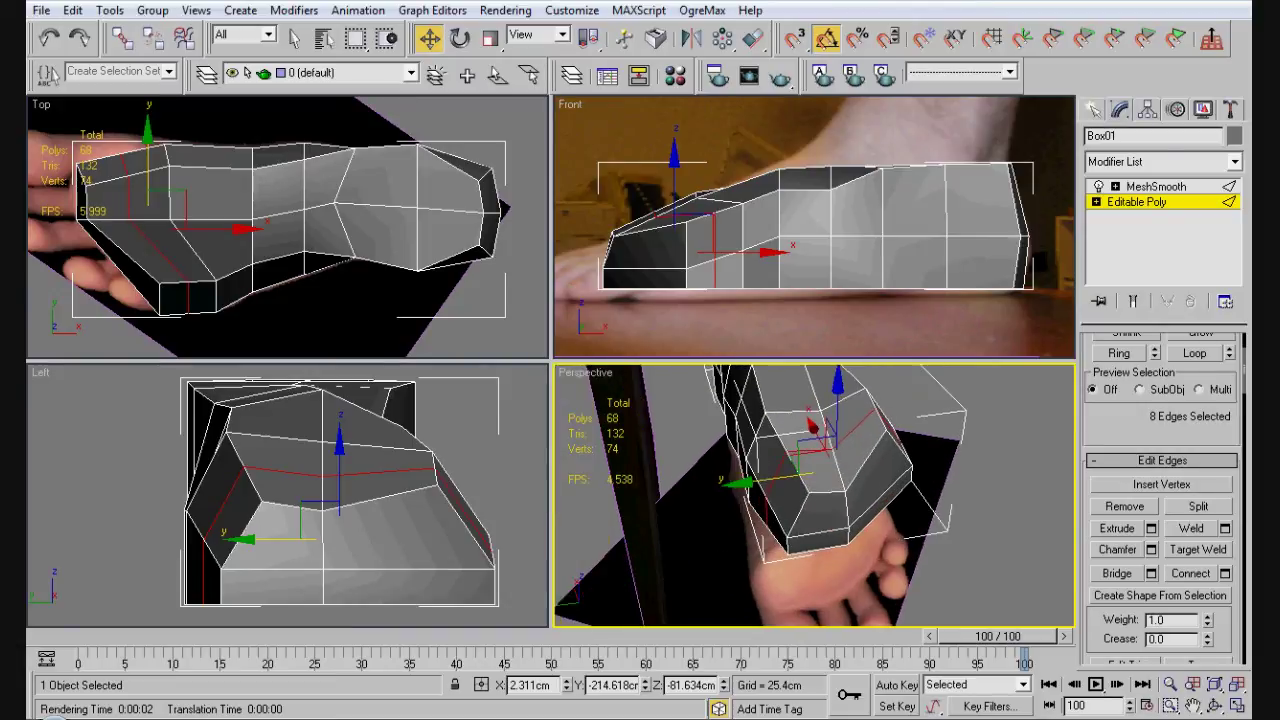
# - Select two toe-end edges and move them to round the toe
pyautogui.click(772, 488)
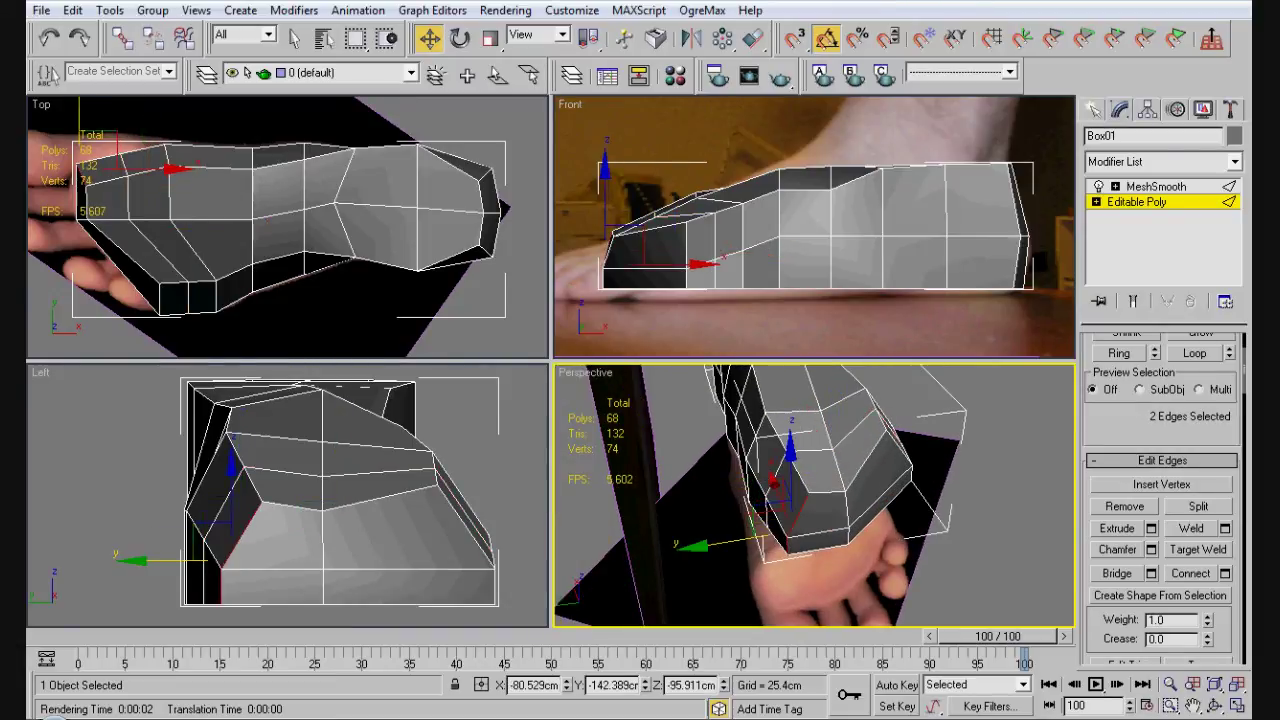
pyautogui.keyDown('alt'); pyautogui.moveTo(772, 488); pyautogui.dragTo(782, 482, button='middle'); pyautogui.keyUp('alt')
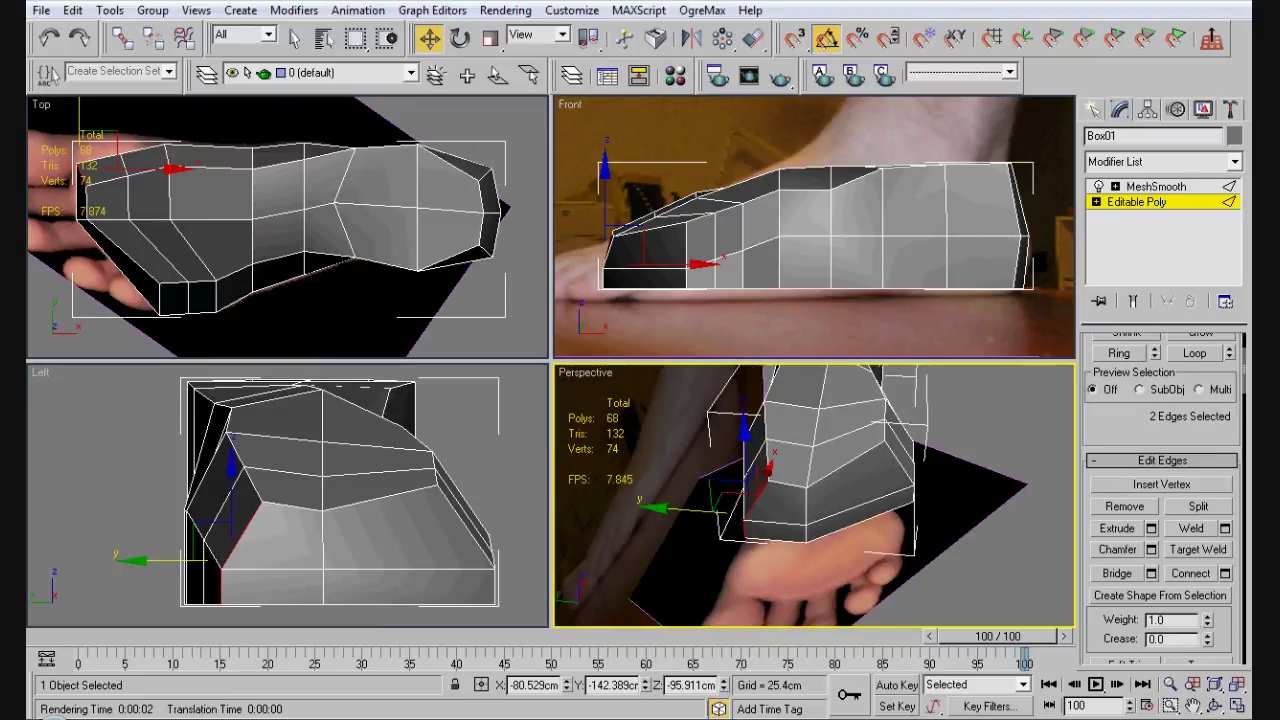
pyautogui.moveTo(782, 482); pyautogui.dragTo(790, 464)
pyautogui.keyDown('alt'); pyautogui.moveTo(790, 464); pyautogui.dragTo(770, 468, button='middle'); pyautogui.keyUp('alt')
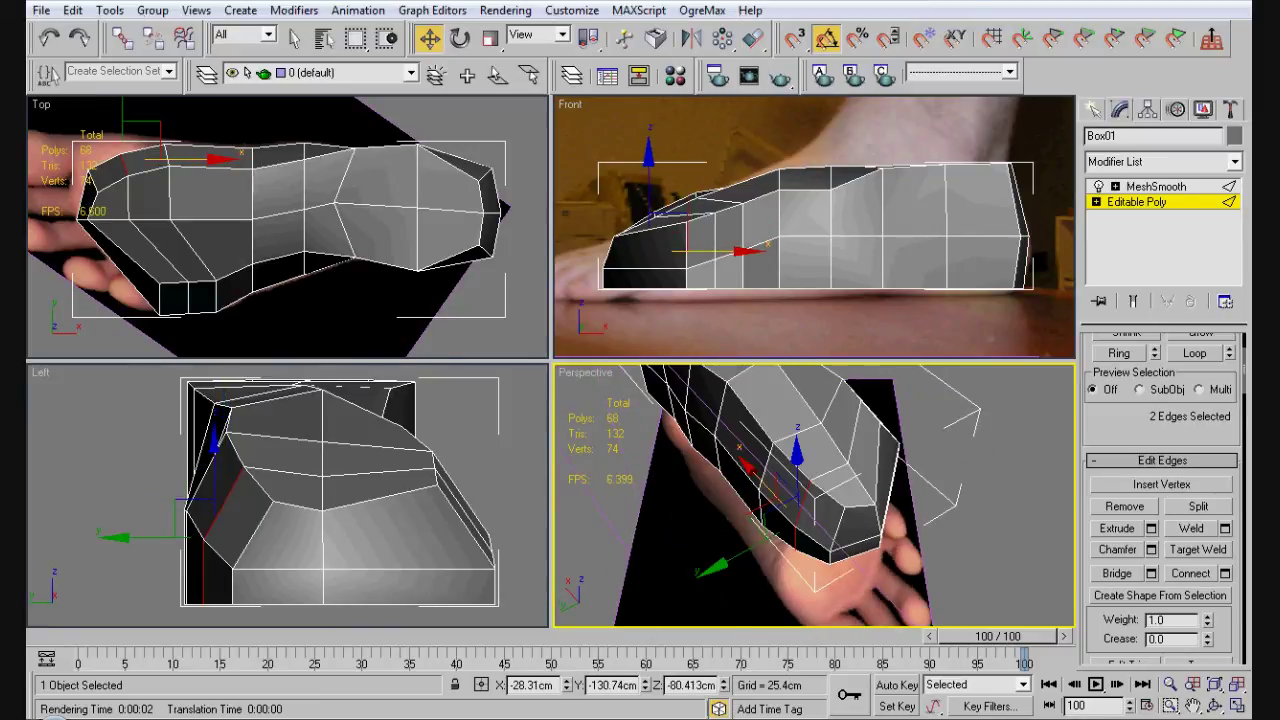
pyautogui.moveTo(770, 468); pyautogui.dragTo(752, 479)
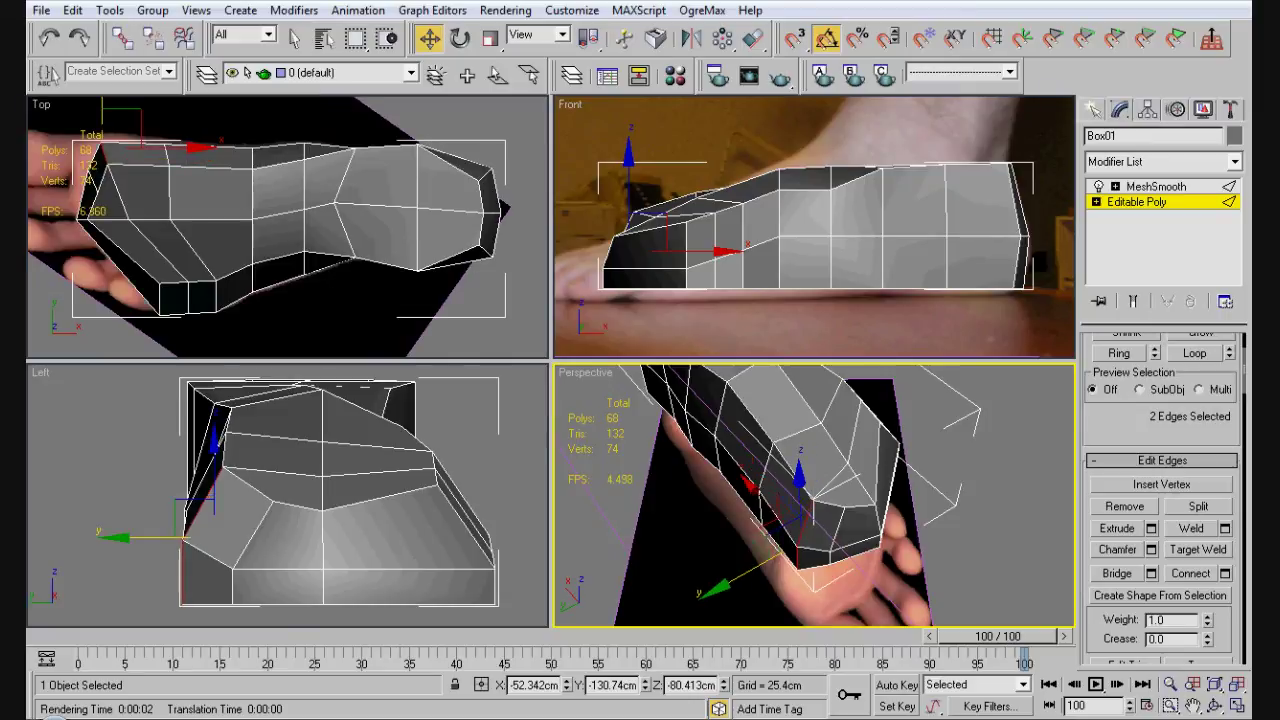
pyautogui.keyDown('alt'); pyautogui.moveTo(752, 479); pyautogui.dragTo(810, 455, button='middle'); pyautogui.keyUp('alt')
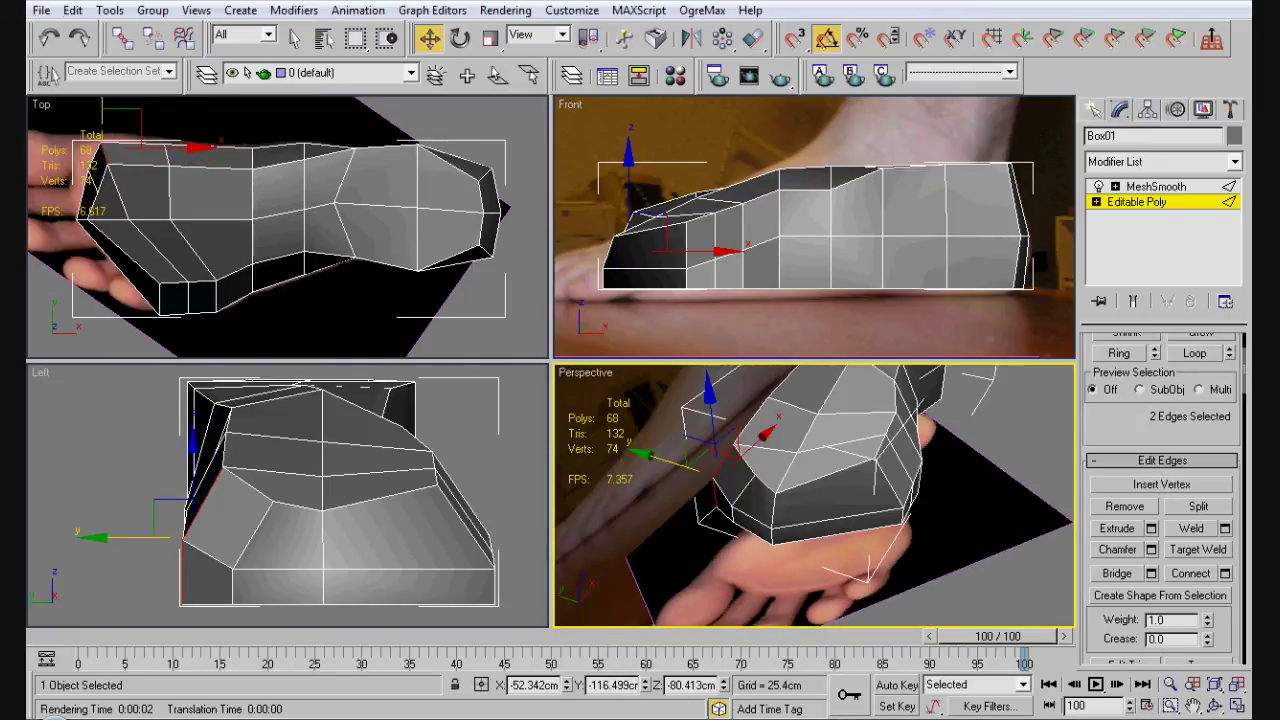
# - Reposition two front-end edges and turn on Show End Result for the smoothed preview
pyautogui.click(745, 462)
pyautogui.keyDown('ctrl'); pyautogui.click(752, 490); pyautogui.keyUp('ctrl')
pyautogui.keyDown('alt'); pyautogui.moveTo(760, 480); pyautogui.dragTo(790, 470, button='middle'); pyautogui.keyUp('alt')
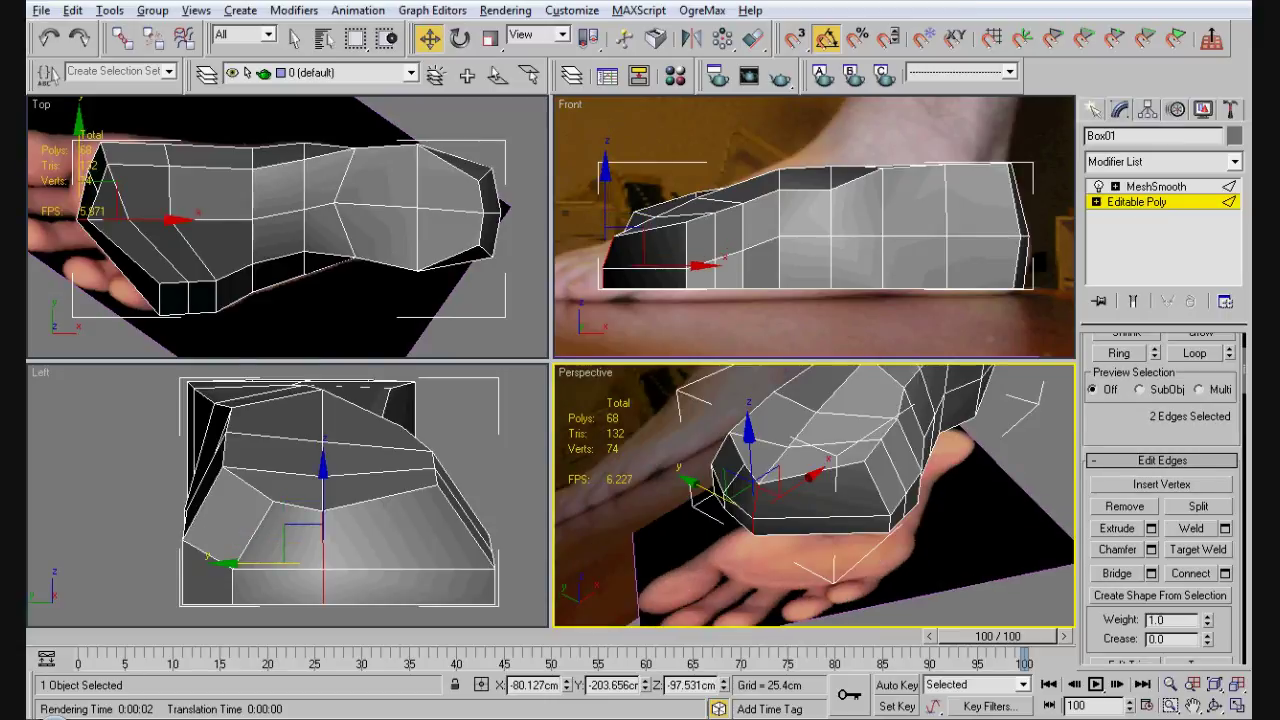
pyautogui.click(800, 480)
pyautogui.keyDown('alt'); pyautogui.moveTo(800, 480); pyautogui.dragTo(880, 435, button='middle'); pyautogui.keyUp('alt')
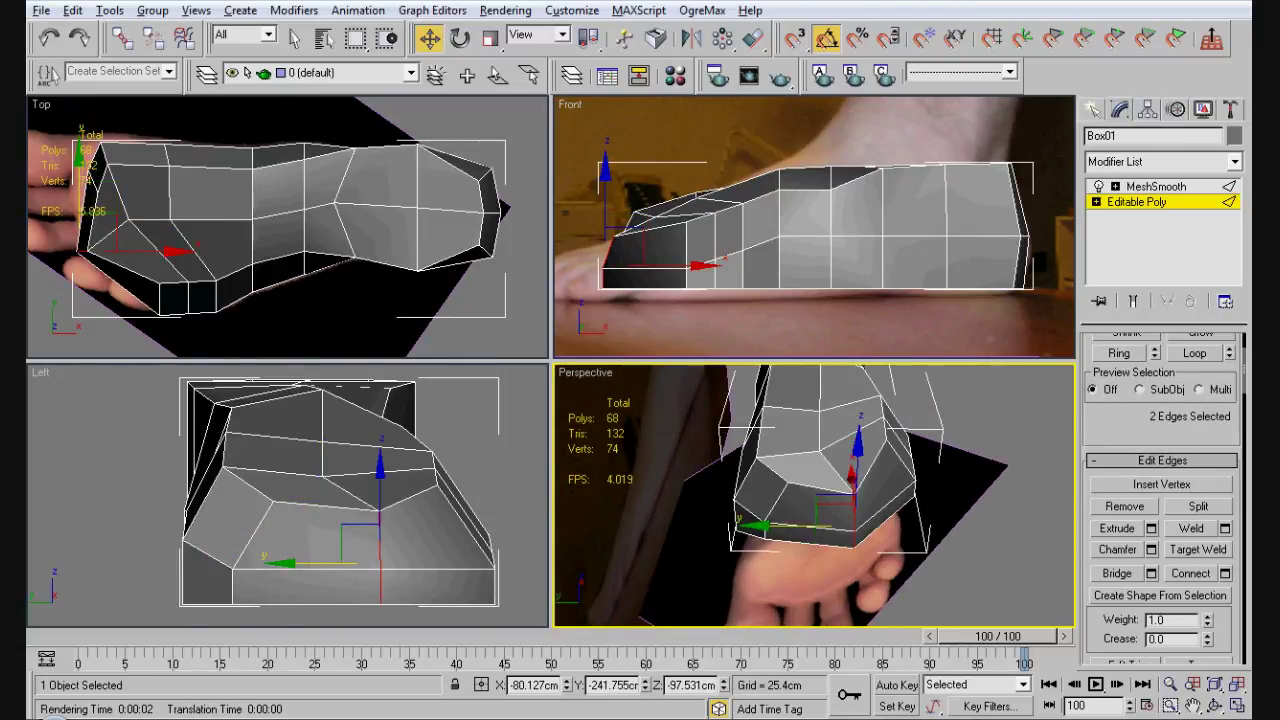
pyautogui.click(1133, 301)
pyautogui.click(815, 495)
pyautogui.keyDown('alt'); pyautogui.moveTo(815, 495); pyautogui.dragTo(880, 462, button='middle'); pyautogui.keyUp('alt')
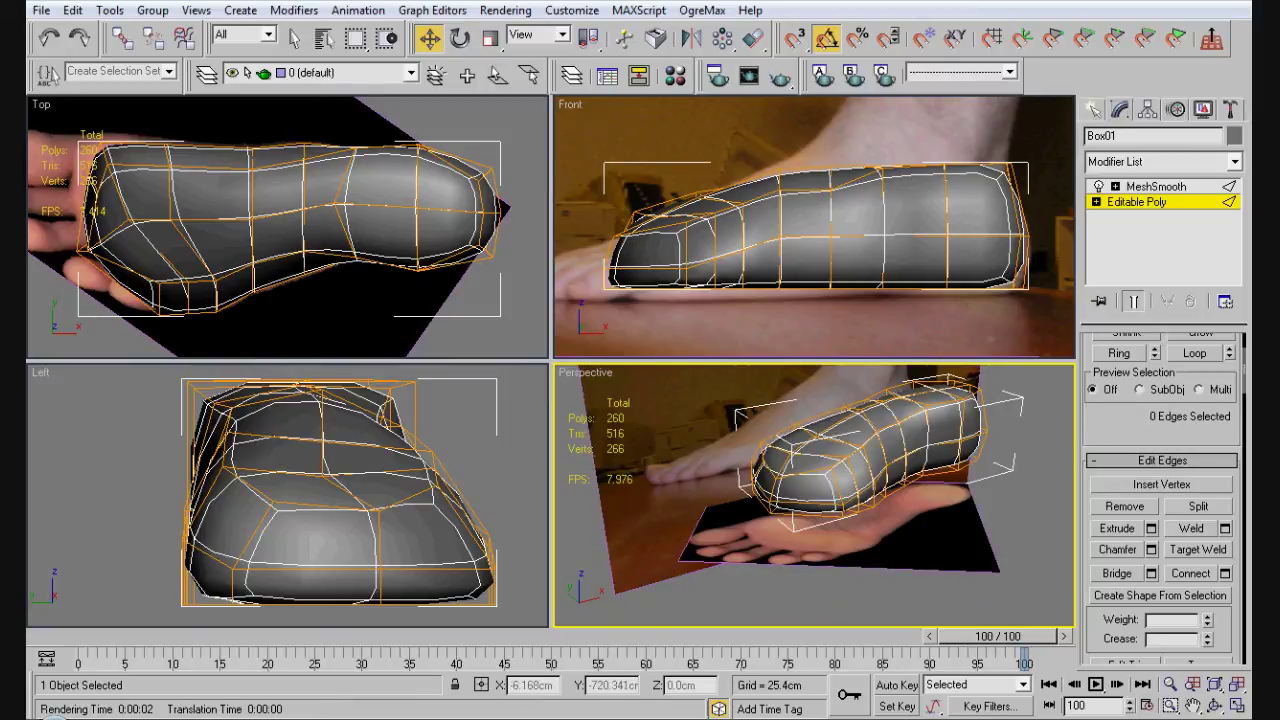
# - Select MeshSmooth in the stack, deselect the foot, and orbit to view the 260-polygon shape
pyautogui.click(1156, 186)
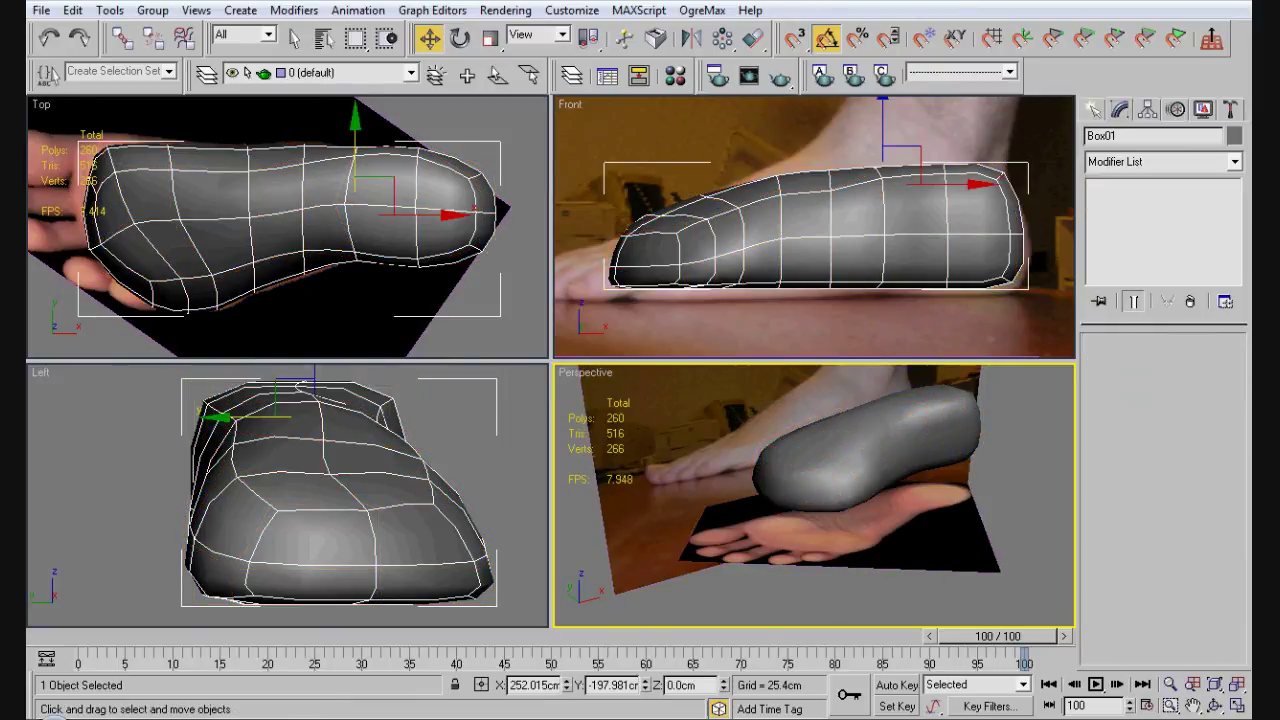
pyautogui.click(1030, 600)
pyautogui.keyDown('alt'); pyautogui.moveTo(880, 462); pyautogui.dragTo(900, 420, button='middle'); pyautogui.keyUp('alt')
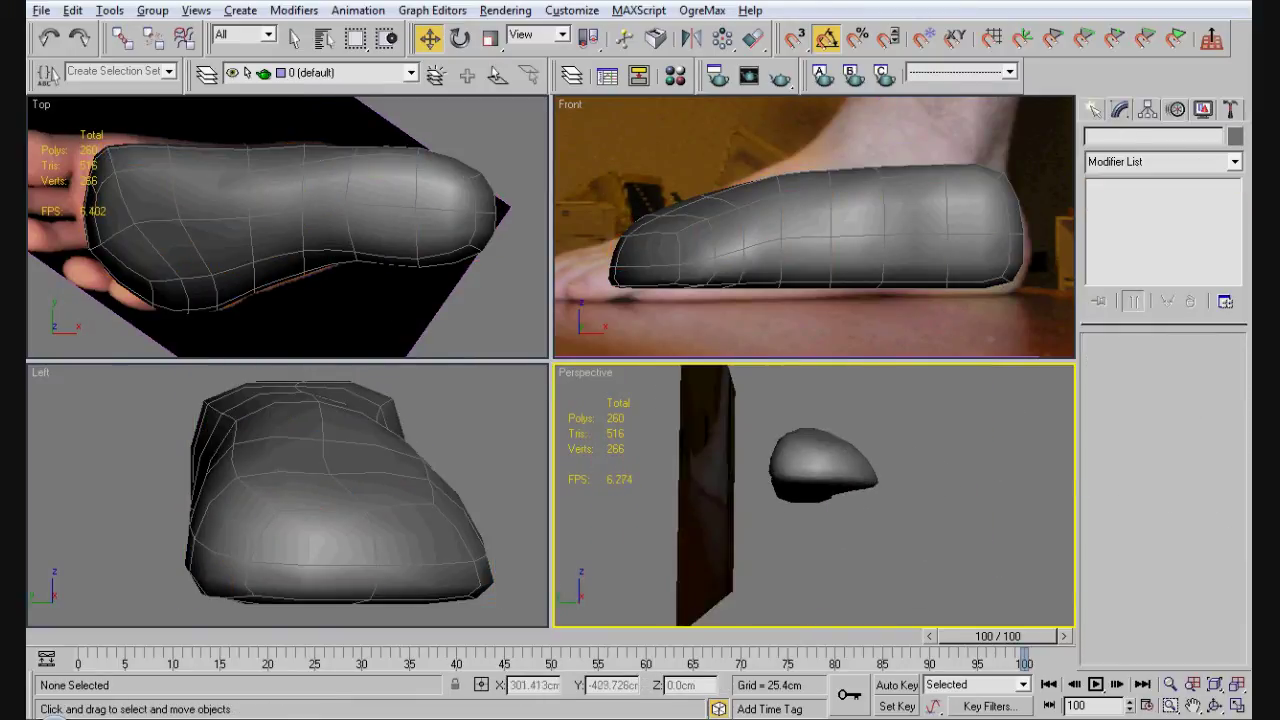
pyautogui.keyDown('alt'); pyautogui.moveTo(900, 420); pyautogui.dragTo(739, 459, button='middle'); pyautogui.keyUp('alt')
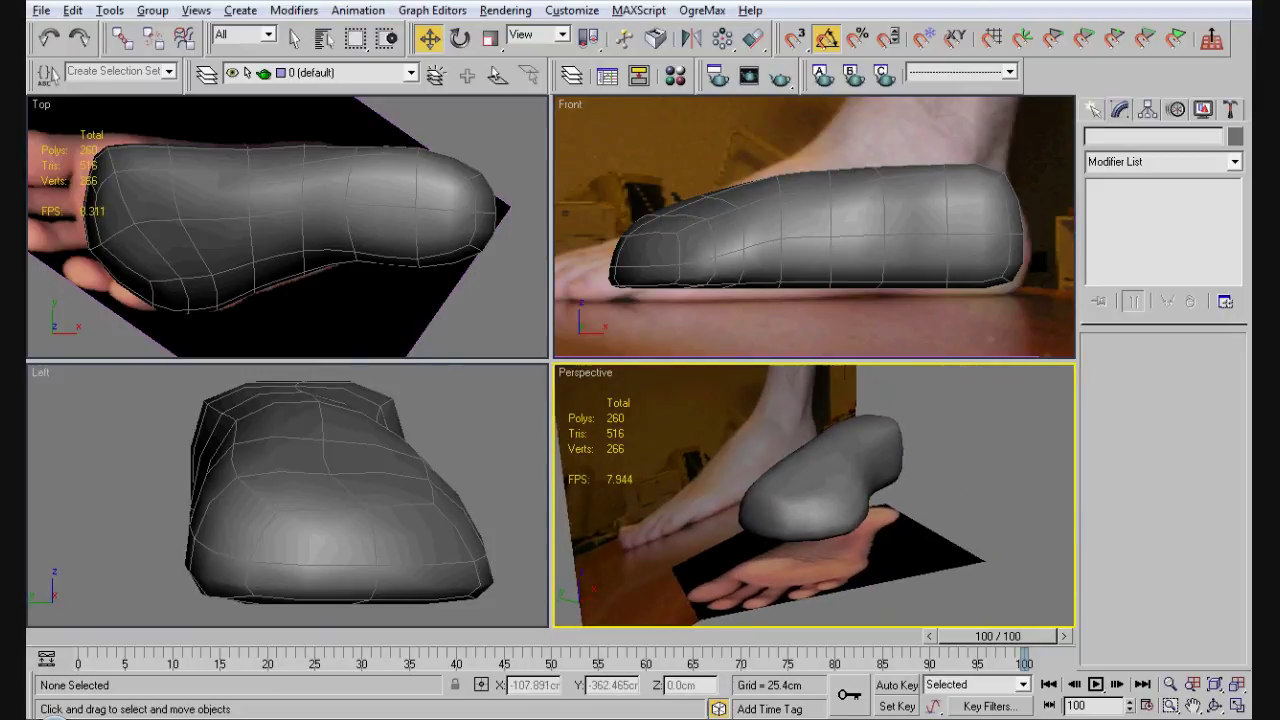